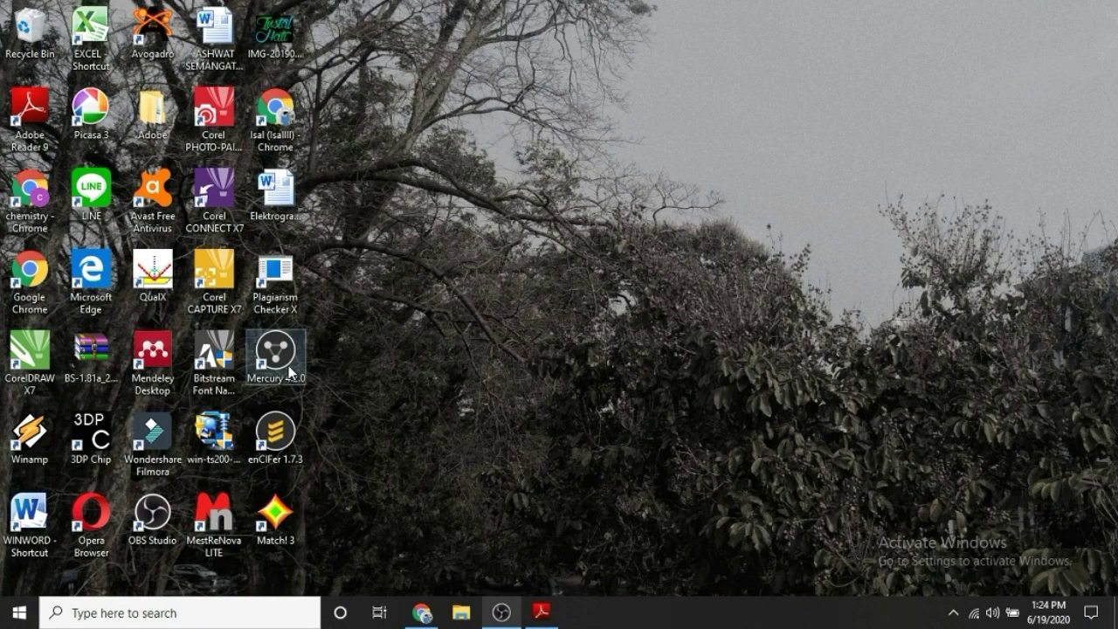
Step: Launch Mercury and dismiss its out-of-date version notice
{"action": "double_click", "coordinate": [290, 371]}
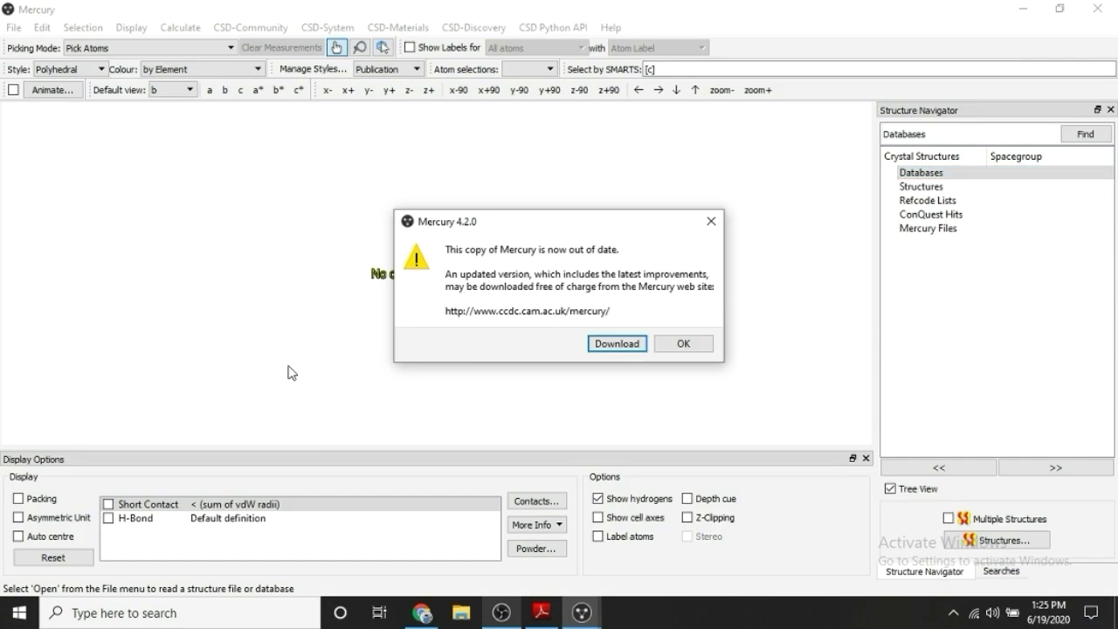
{"action": "left_click", "coordinate": [713, 222]}
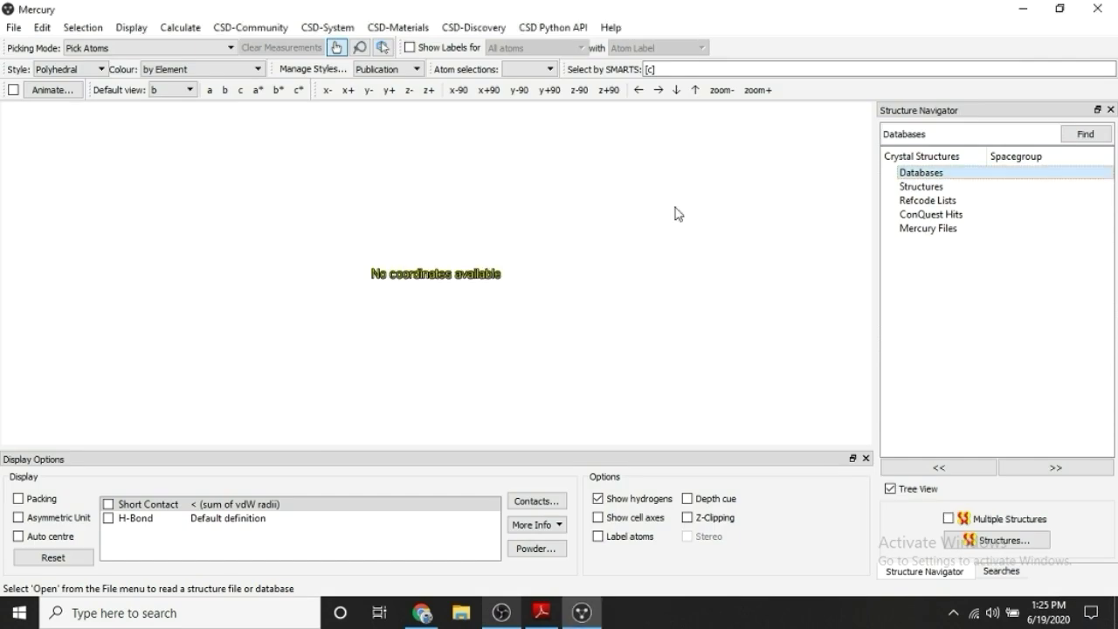
{"action": "left_click", "coordinate": [23, 29]}
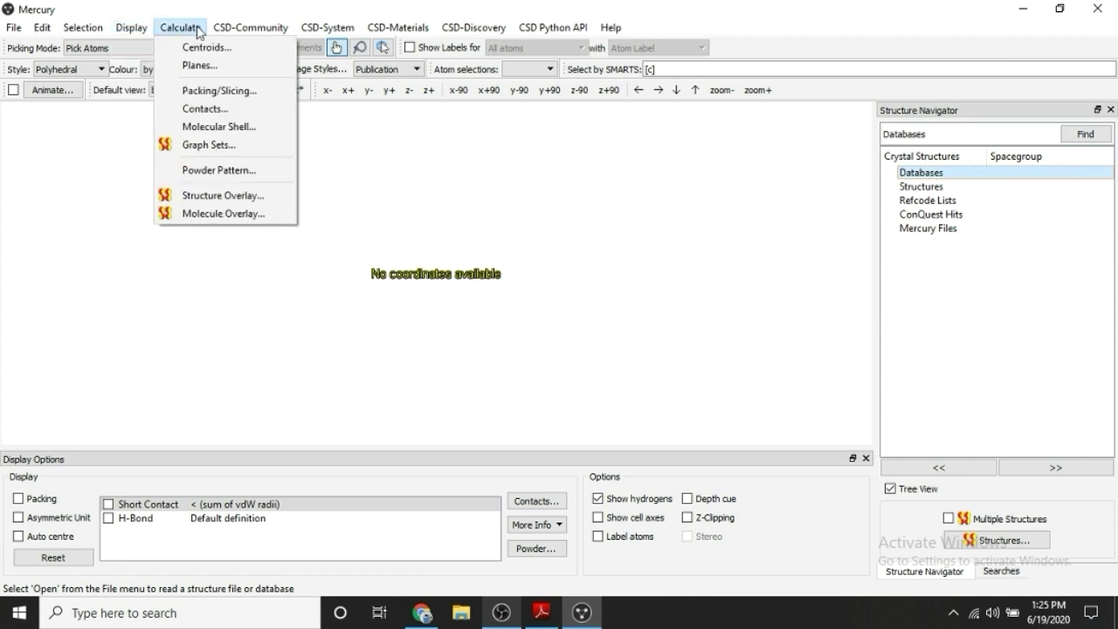
{"action": "mouse_move", "coordinate": [255, 27]}
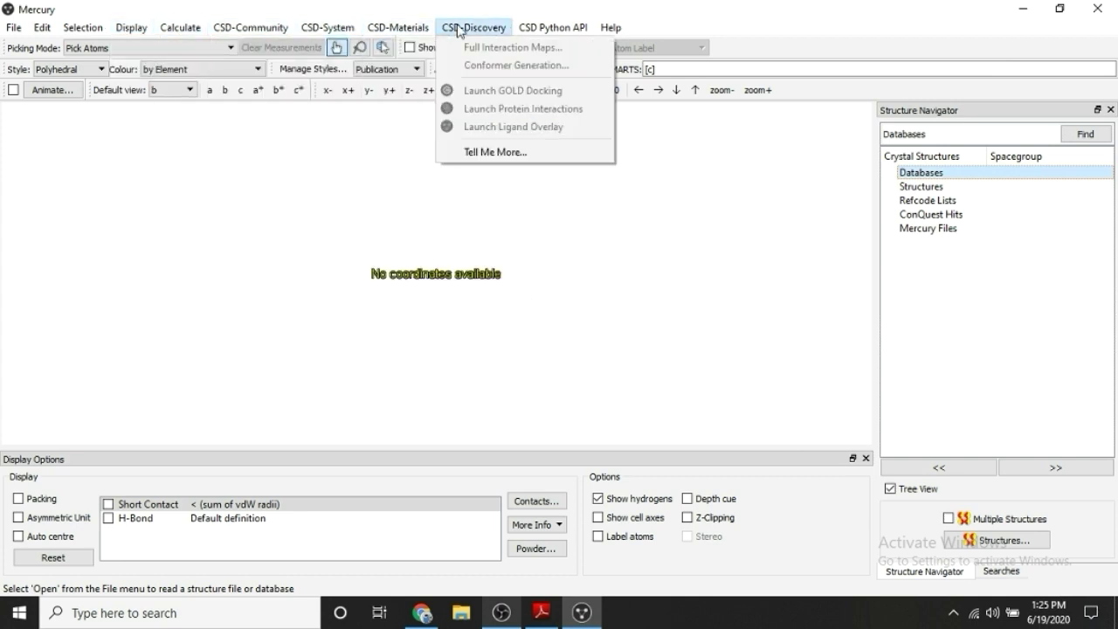
{"action": "mouse_move", "coordinate": [622, 29]}
{"action": "left_click", "coordinate": [797, 35]}
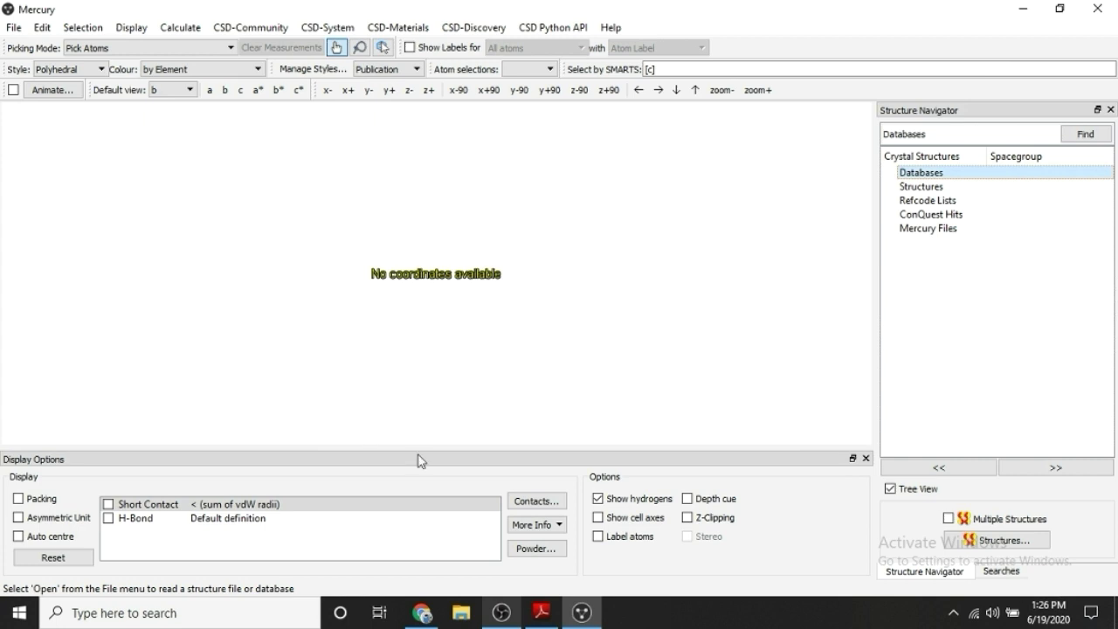
Step: Switch to the XRD phase analysis report in Adobe Reader and review the matched phase's formula and crystal data
{"action": "left_click", "coordinate": [542, 614]}
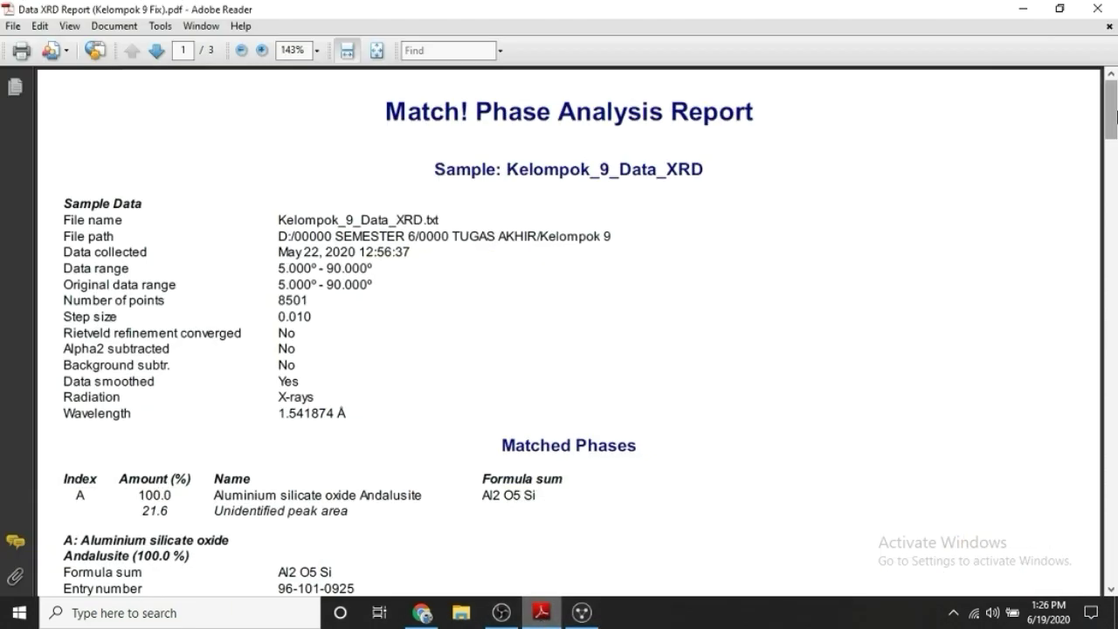
{"action": "left_click_drag", "start_coordinate": [1109, 116], "coordinate": [1115, 154]}
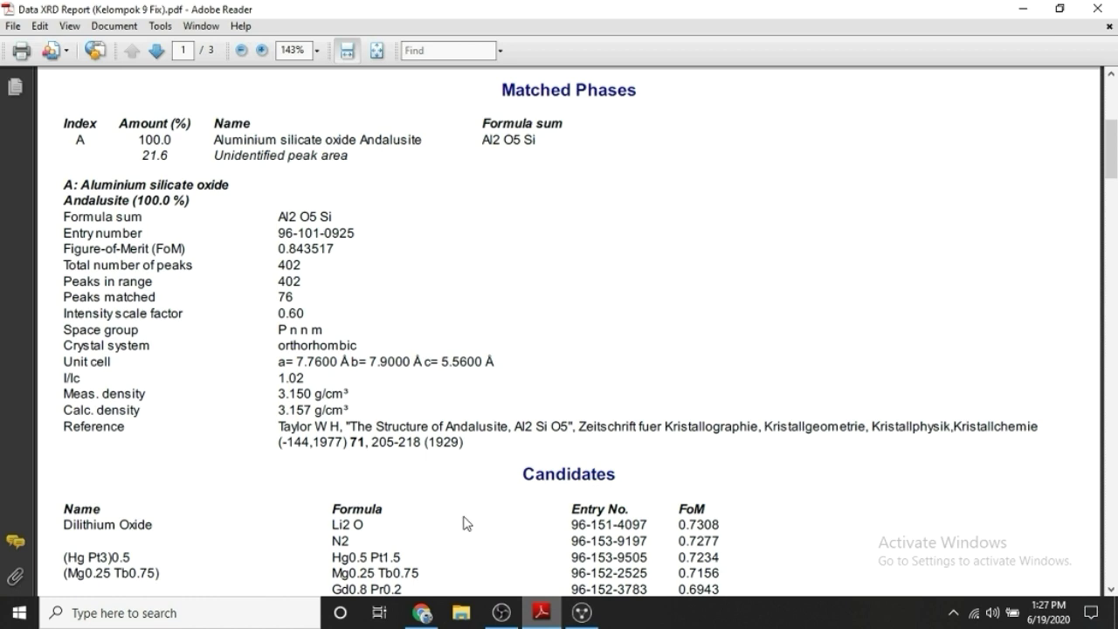
Step: Switch to Chrome and open the search page of the Crystallography Open Database at crystallography.net
{"action": "left_click", "coordinate": [423, 618]}
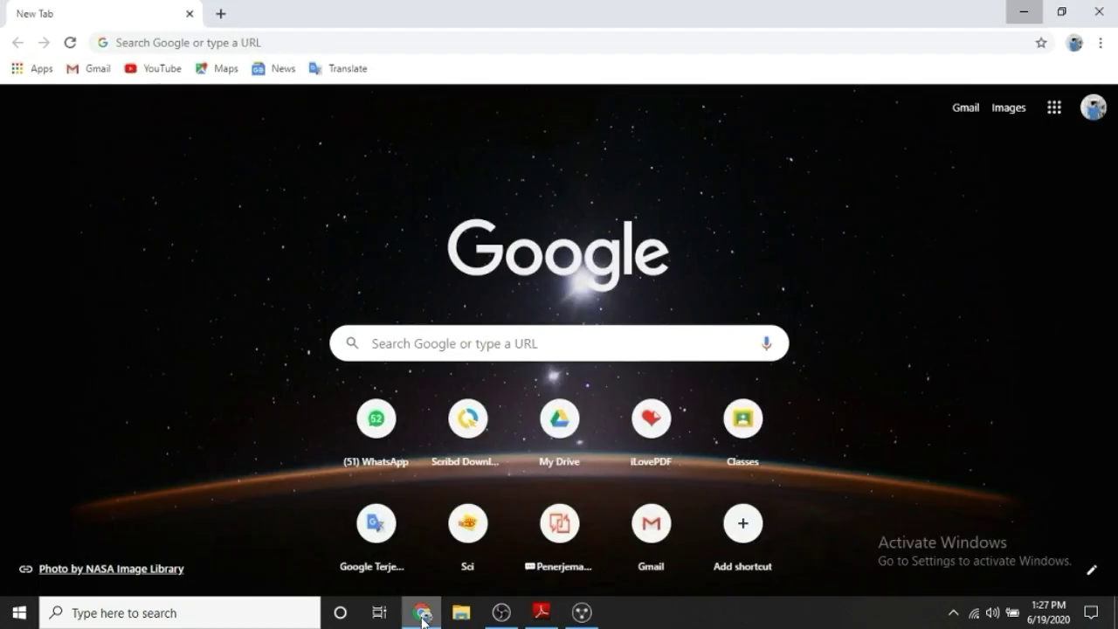
{"action": "left_click", "coordinate": [288, 43]}
{"action": "type", "text": "crystallography.net"}
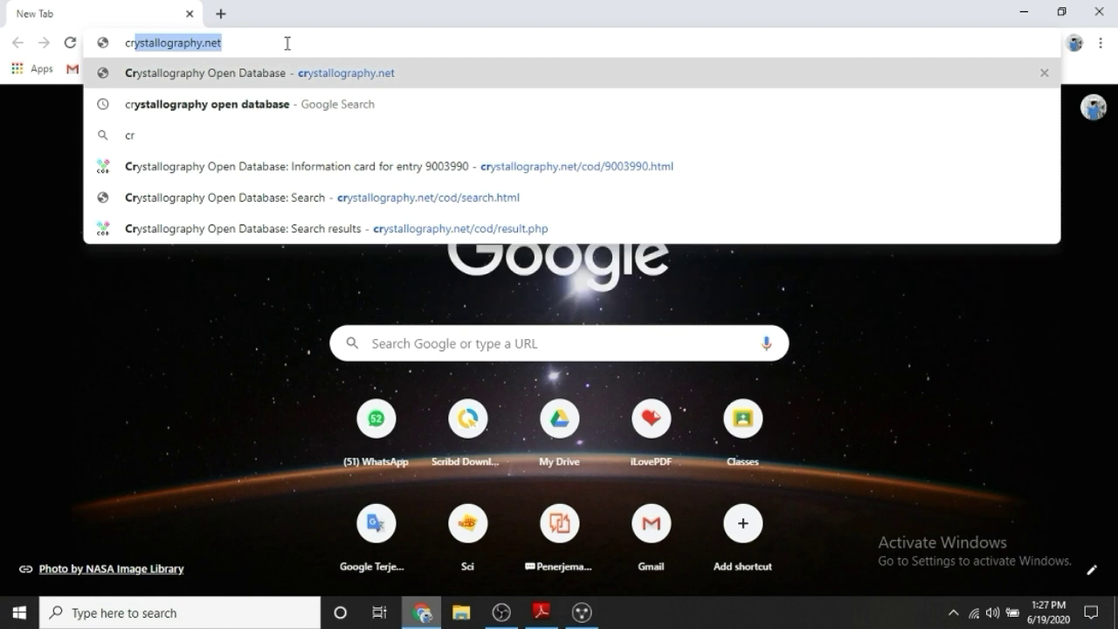
{"action": "left_click", "coordinate": [319, 75]}
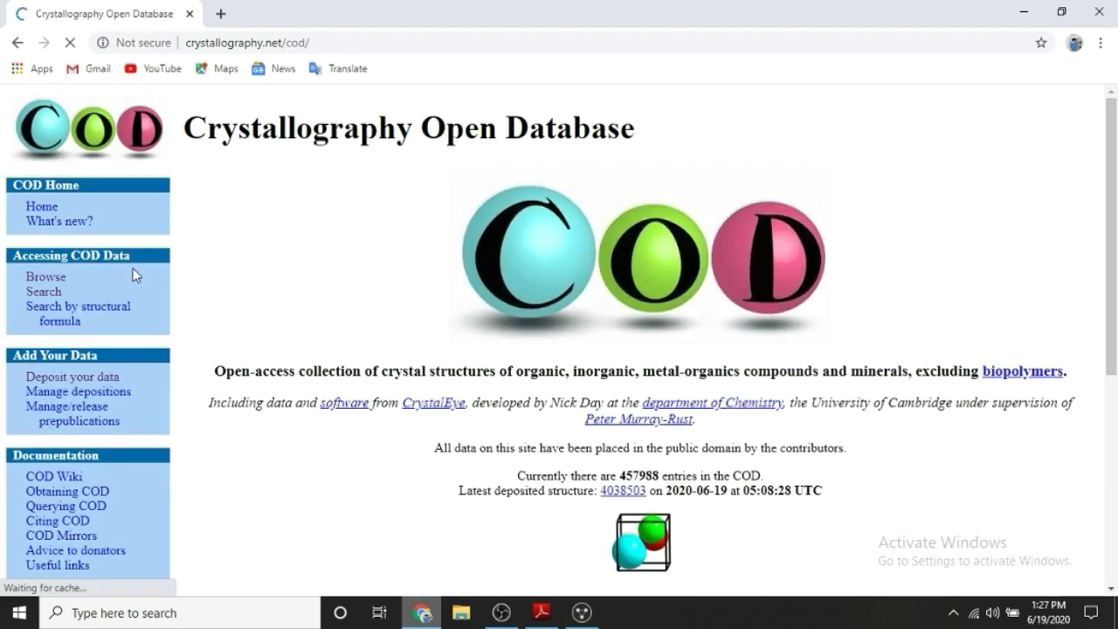
{"action": "left_click", "coordinate": [51, 297]}
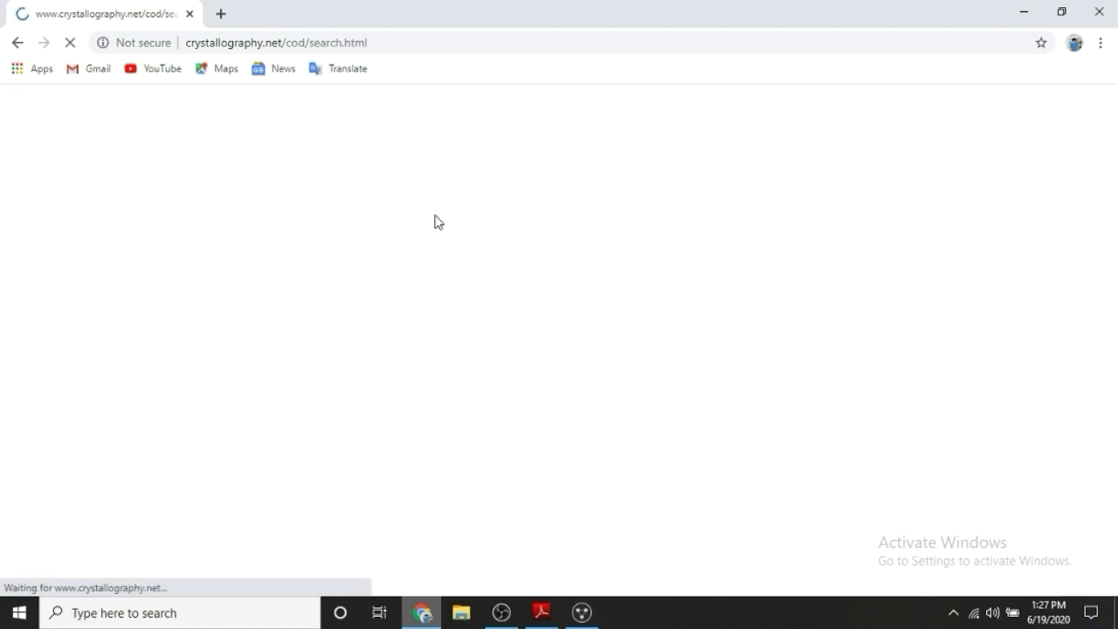
Step: Search the database for structures containing the elements Al2, O5 and Si
{"action": "left_click_drag", "start_coordinate": [1116, 217], "coordinate": [1108, 309]}
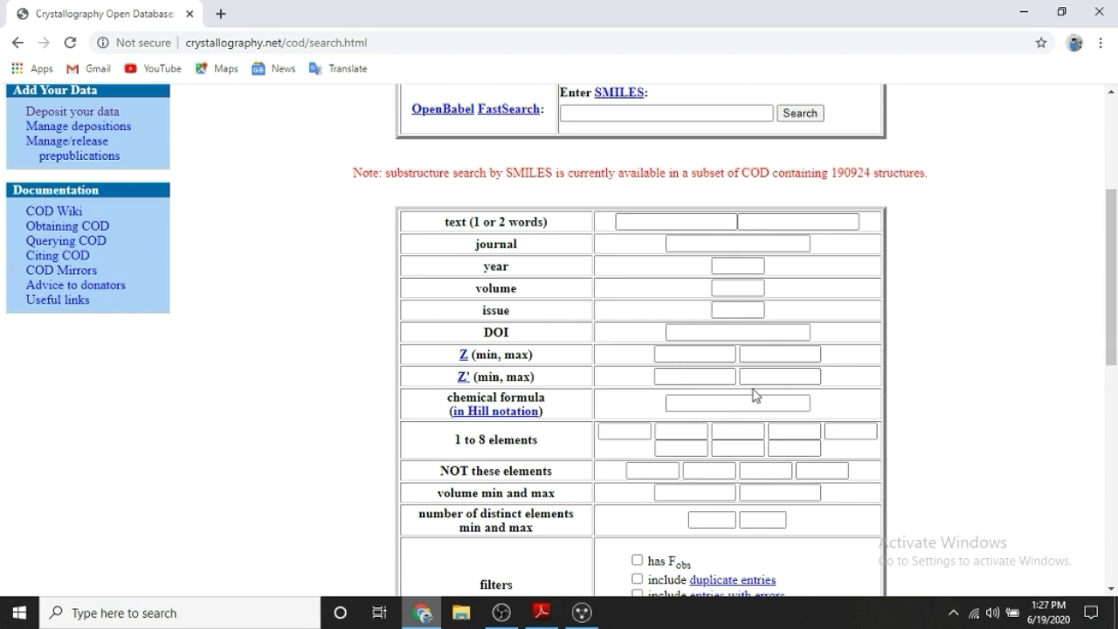
{"action": "left_click_drag", "start_coordinate": [1116, 251], "coordinate": [1116, 284]}
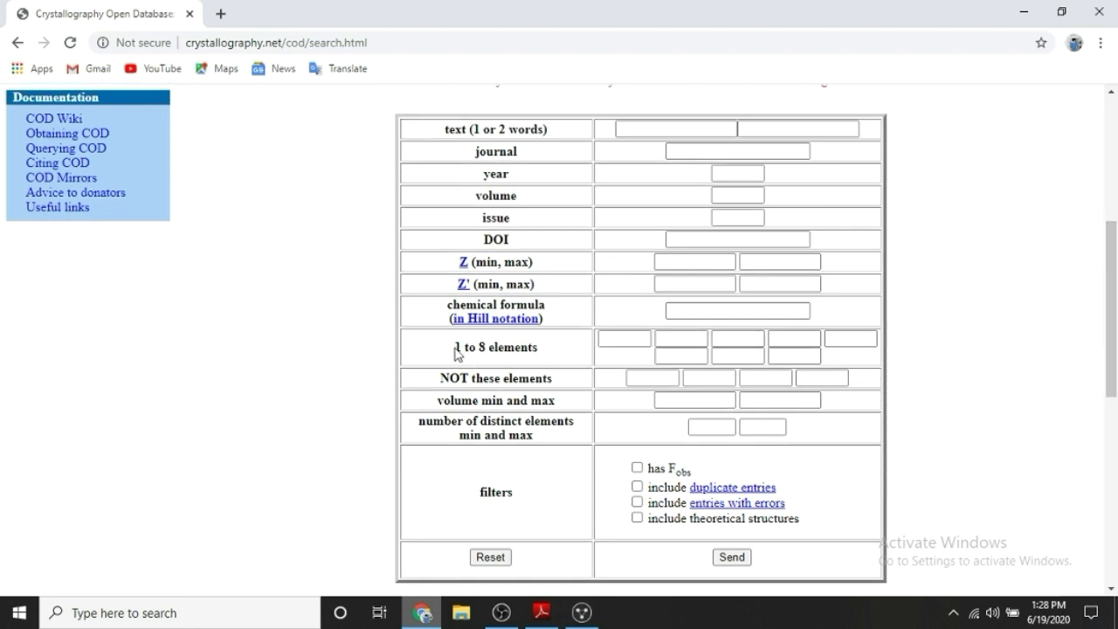
{"action": "triple_click", "coordinate": [569, 356]}
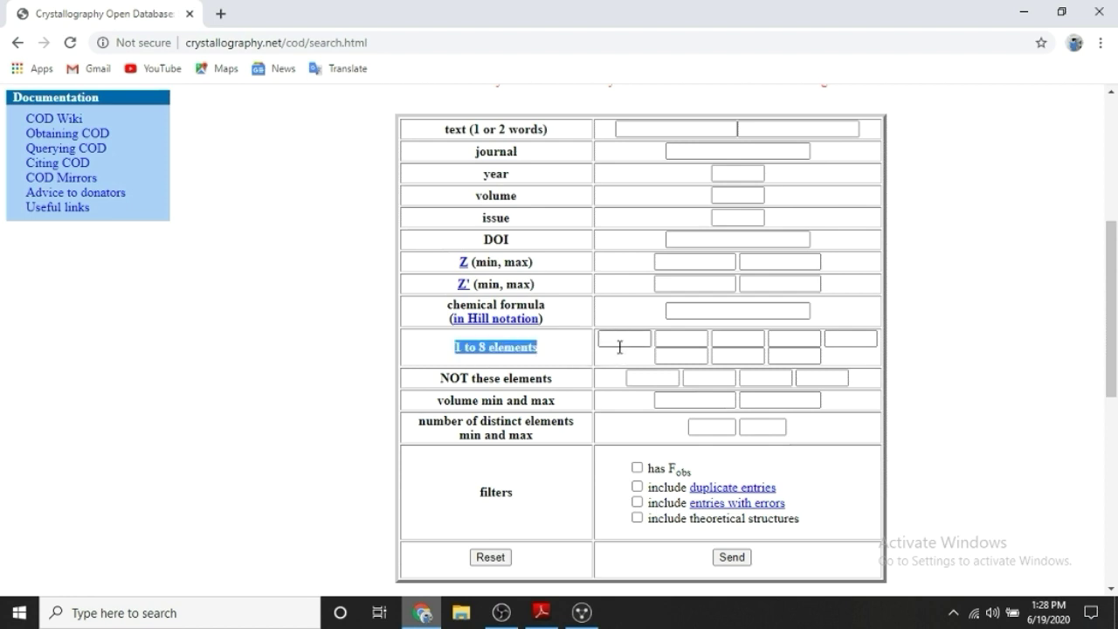
{"action": "left_click", "coordinate": [621, 340]}
{"action": "left_click", "coordinate": [621, 339]}
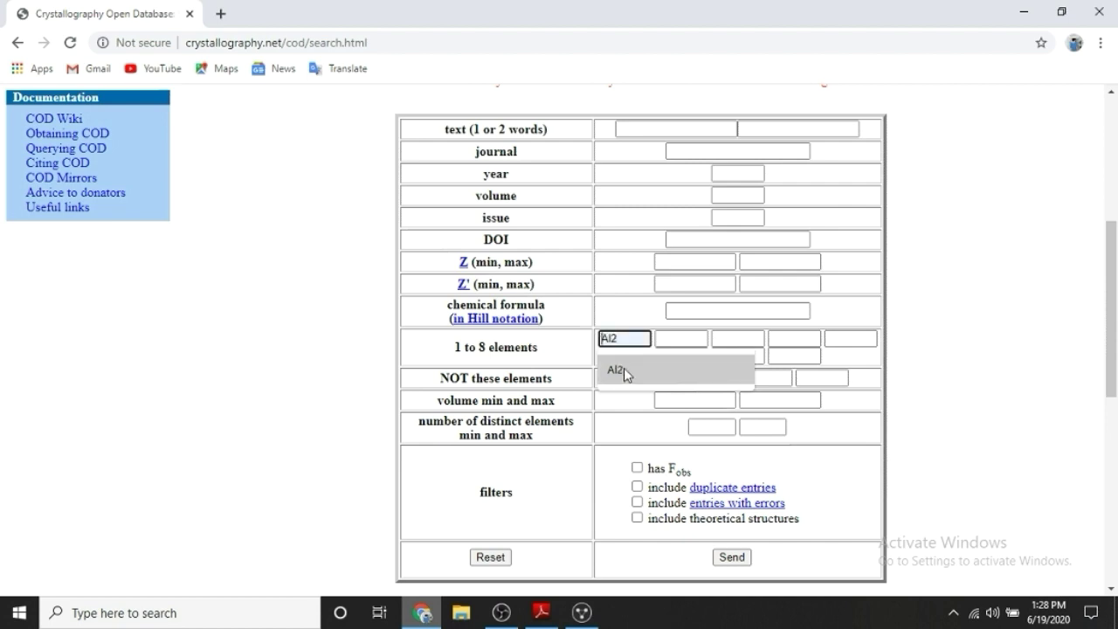
{"action": "left_click", "coordinate": [625, 372]}
{"action": "left_click", "coordinate": [665, 340]}
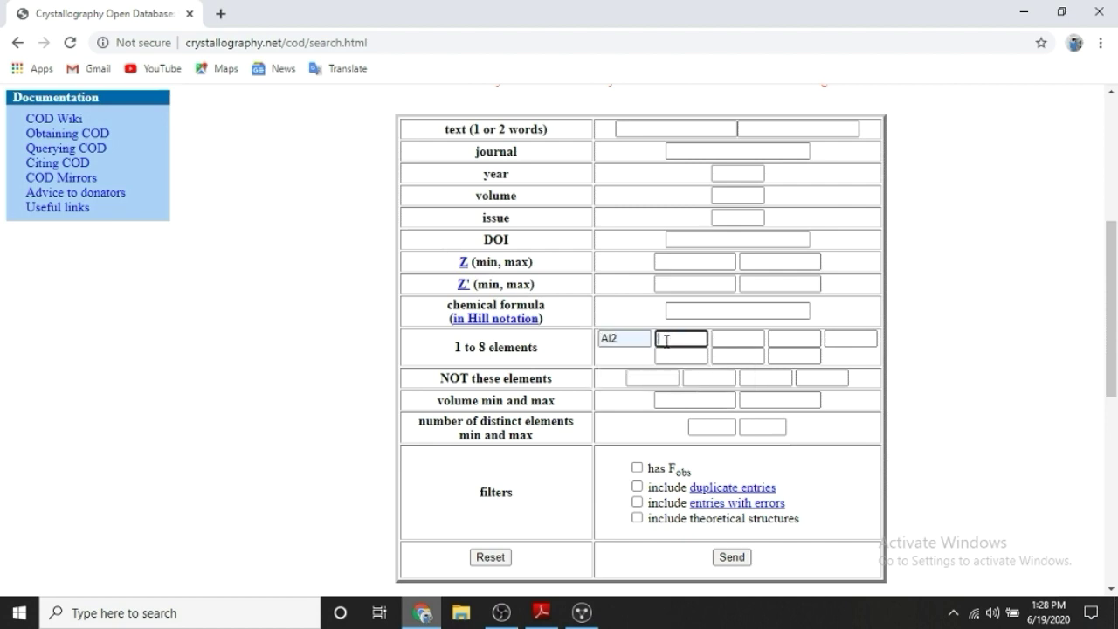
{"action": "type", "text": "O"}
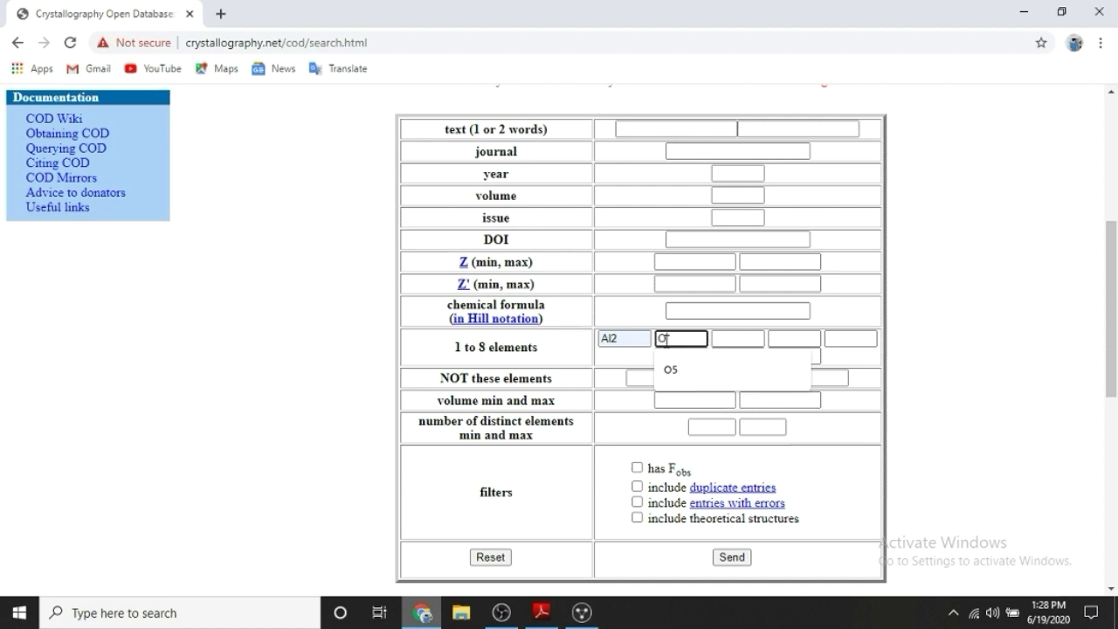
{"action": "type", "text": "5"}
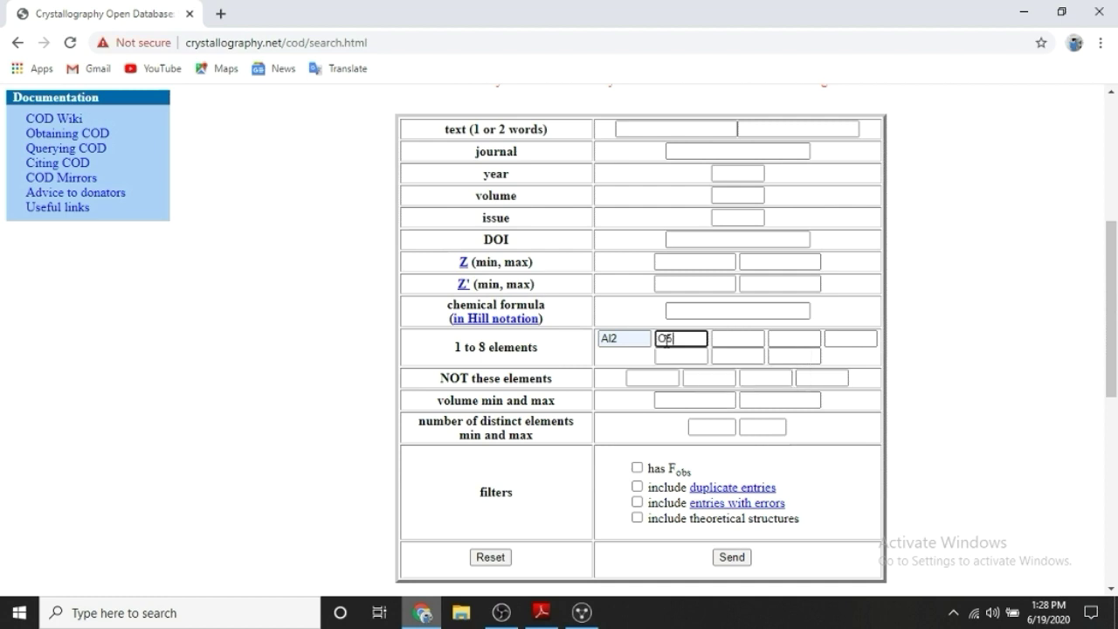
{"action": "key", "text": "Tab"}
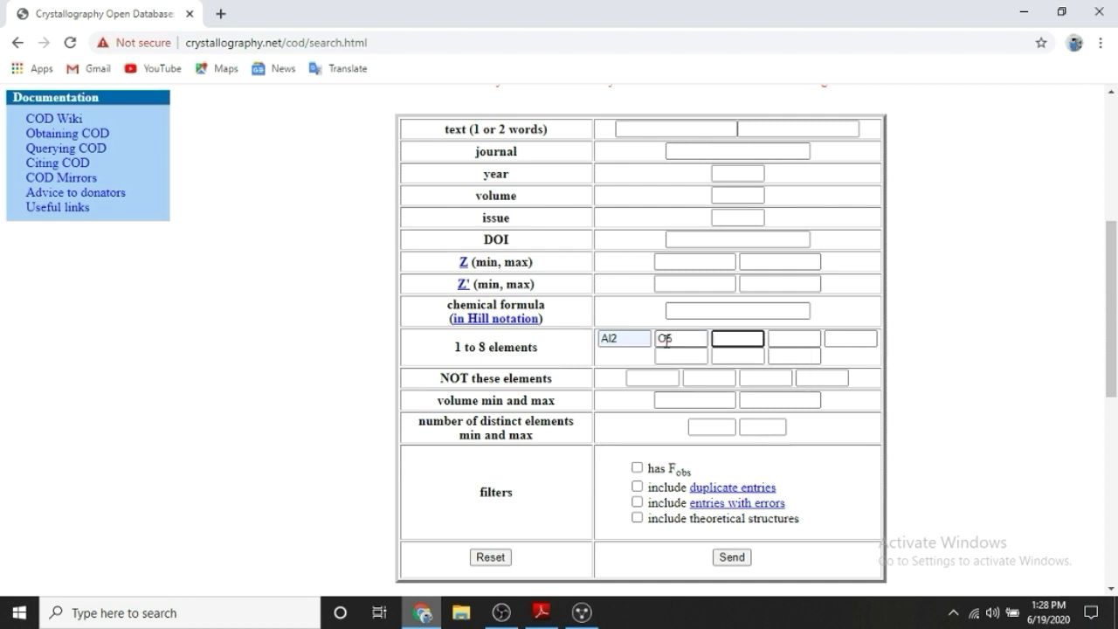
{"action": "type", "text": "Si"}
{"action": "left_click", "coordinate": [1042, 385]}
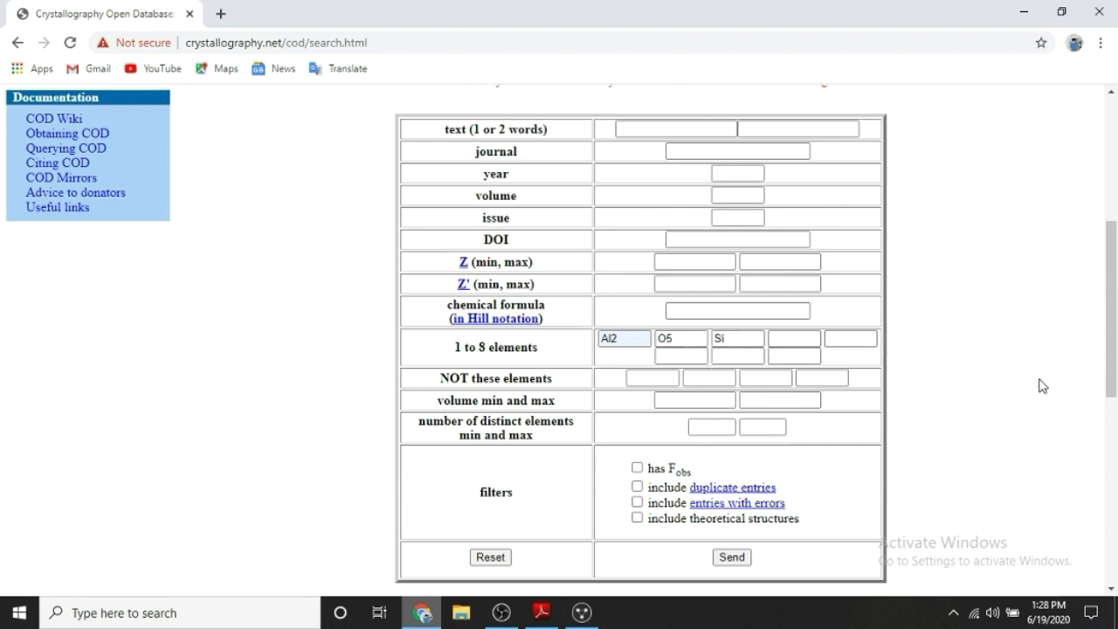
{"action": "left_click", "coordinate": [734, 563]}
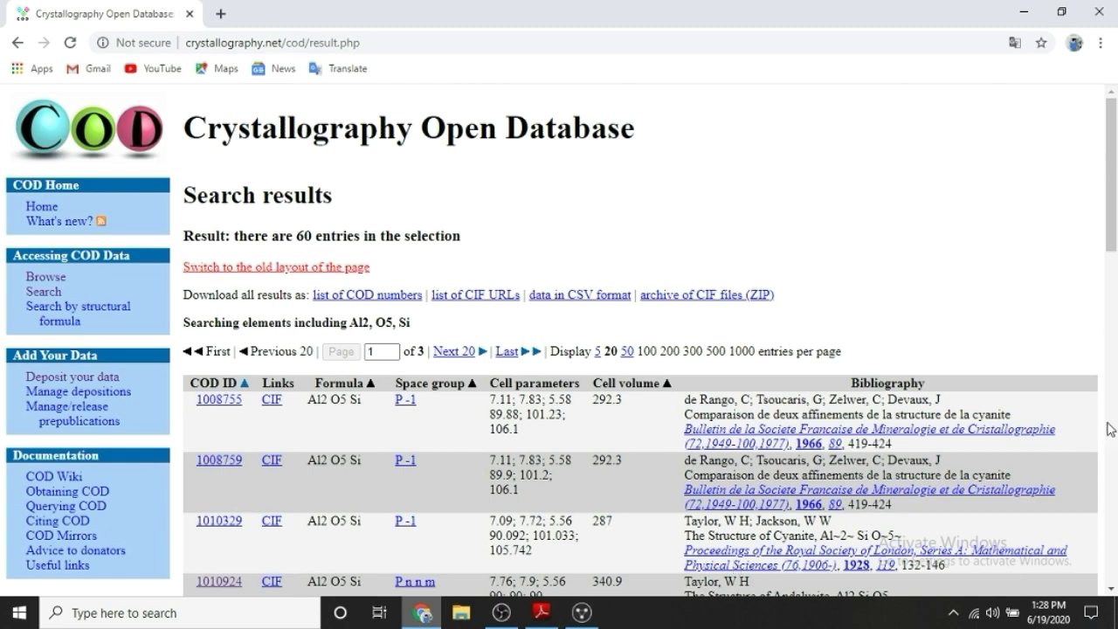
Step: Compare the space group in the Adobe Reader report with the space groups of the database search results in Chrome
{"action": "left_click_drag", "start_coordinate": [1116, 149], "coordinate": [1117, 217]}
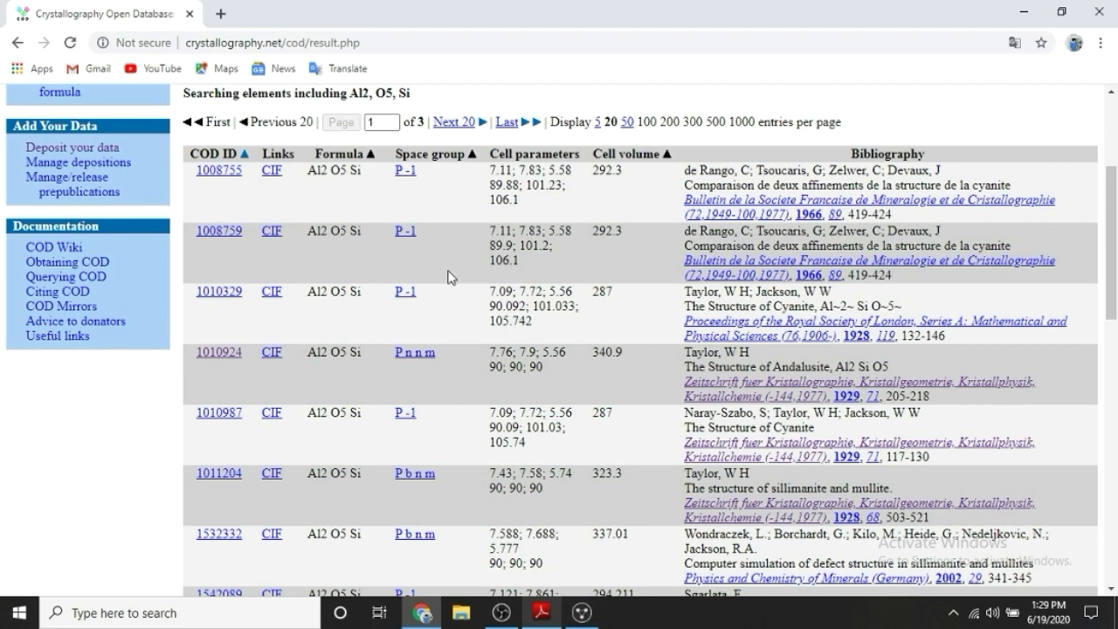
{"action": "left_click", "coordinate": [541, 612]}
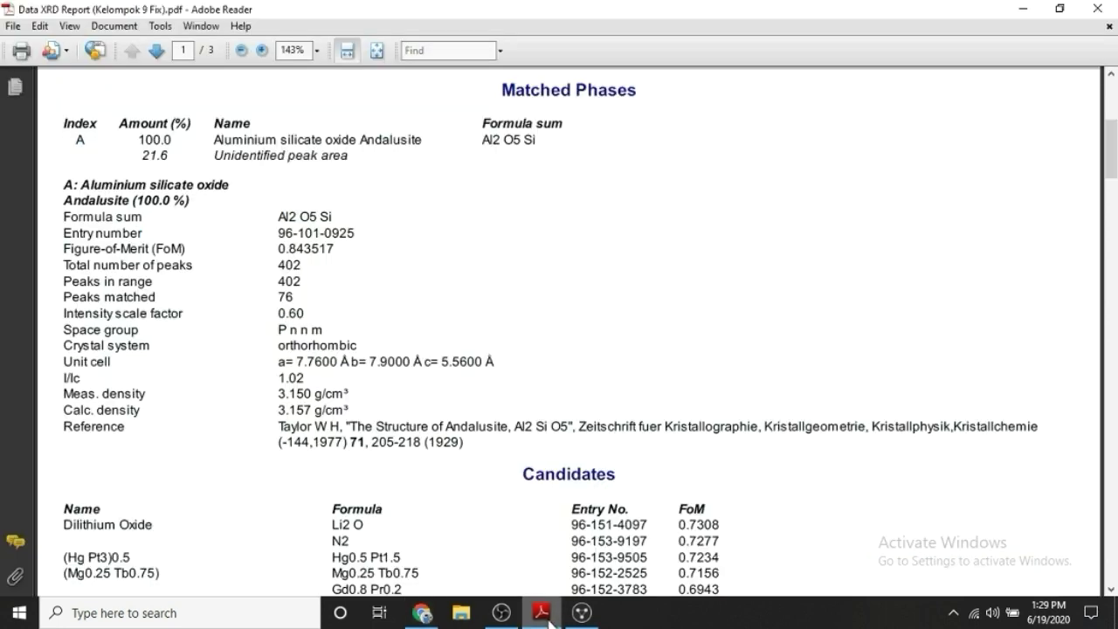
{"action": "left_click_drag", "start_coordinate": [273, 329], "coordinate": [325, 330]}
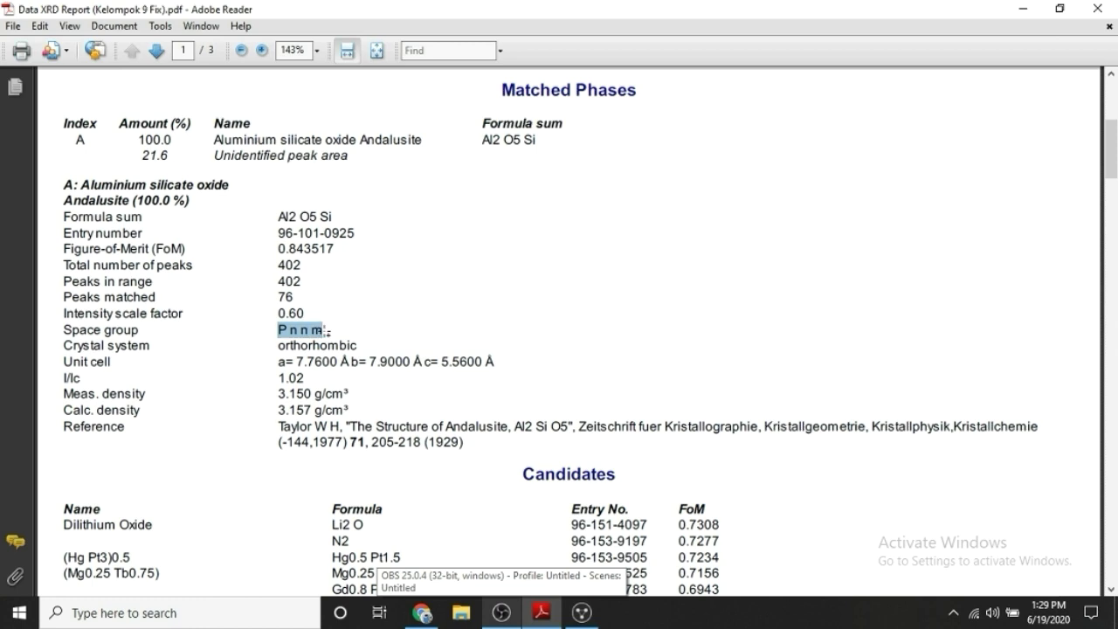
{"action": "left_click", "coordinate": [422, 612]}
{"action": "left_click_drag", "start_coordinate": [380, 355], "coordinate": [443, 353]}
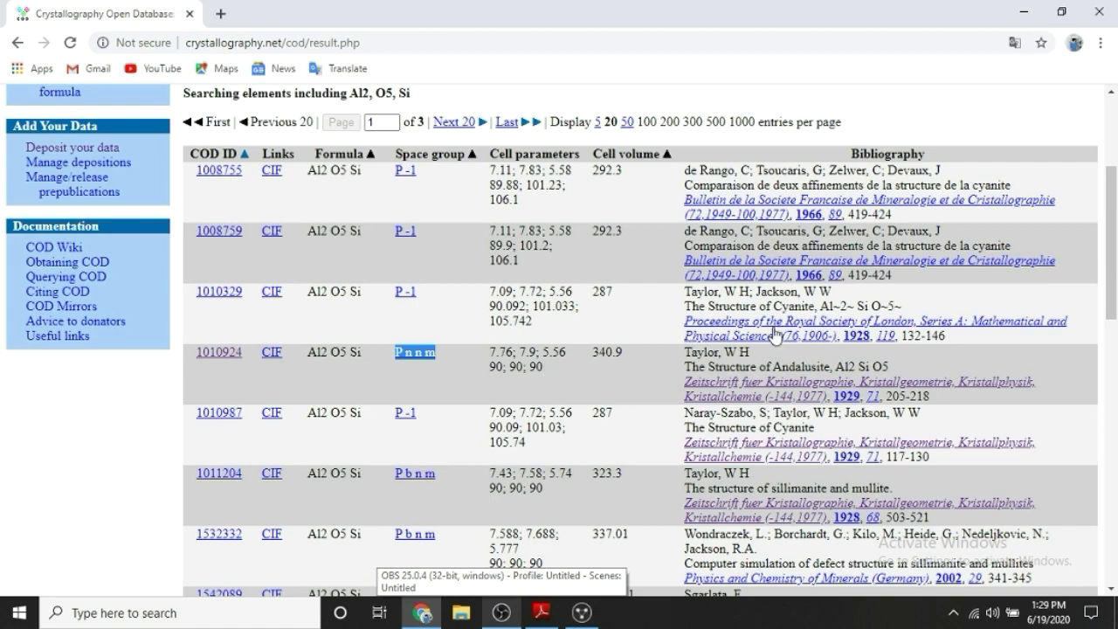
{"action": "left_click_drag", "start_coordinate": [1112, 245], "coordinate": [1116, 272]}
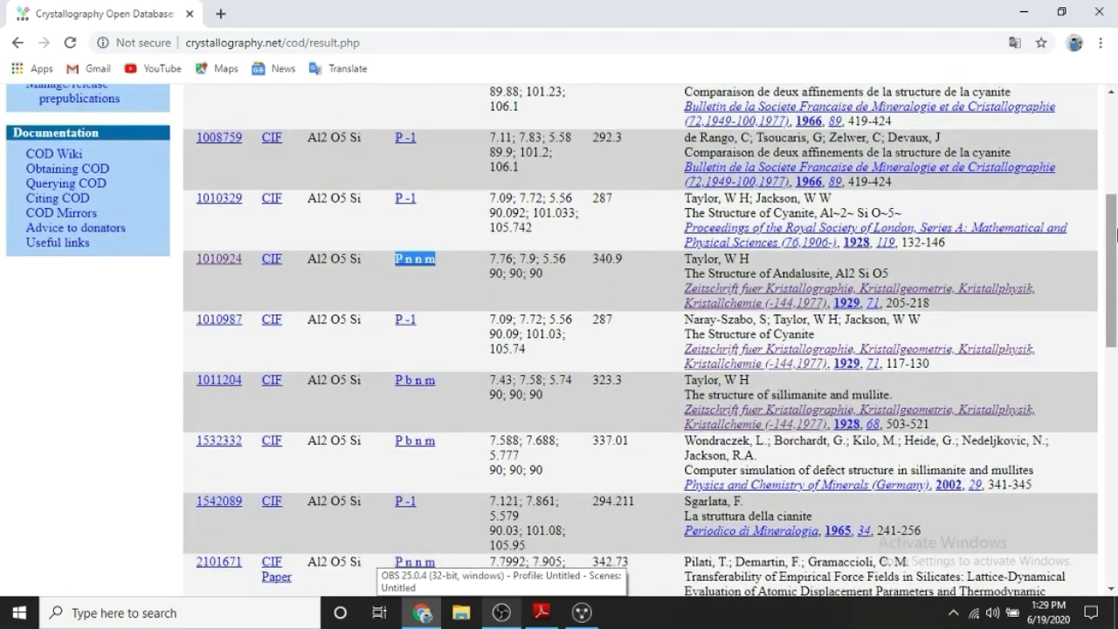
{"action": "scroll", "coordinate": [1116, 270], "scroll_direction": "down", "scroll_amount": 1}
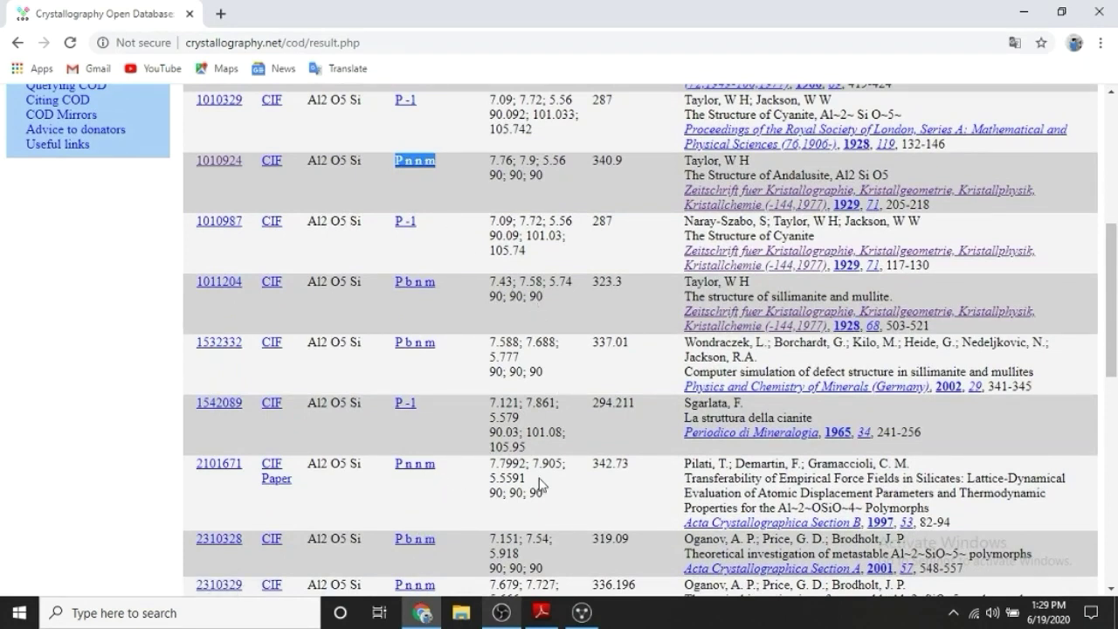
{"action": "left_click_drag", "start_coordinate": [1117, 266], "coordinate": [1116, 222]}
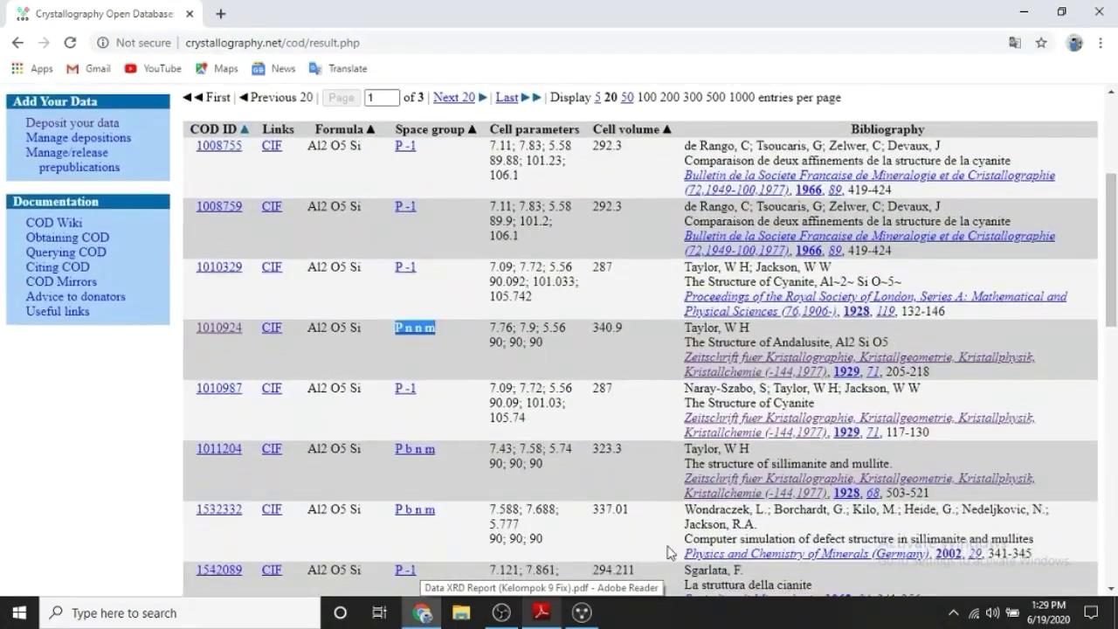
Step: Compare the unit cell lengths in the Adobe Reader report with the cell parameters of entry 1010924 in Chrome
{"action": "left_click", "coordinate": [542, 613]}
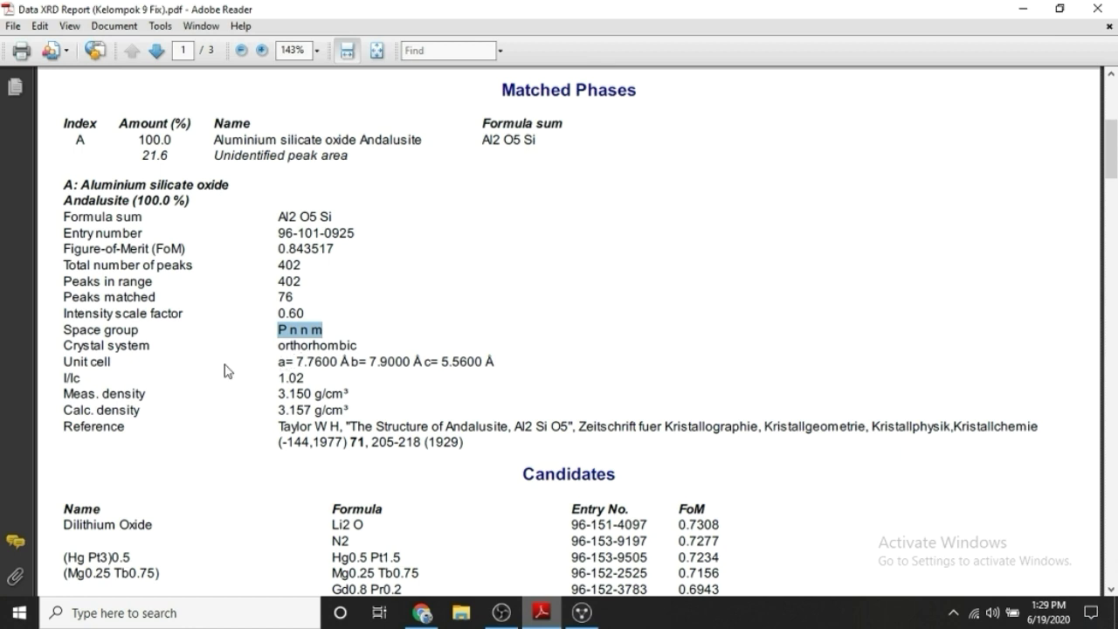
{"action": "left_click_drag", "start_coordinate": [295, 362], "coordinate": [466, 364]}
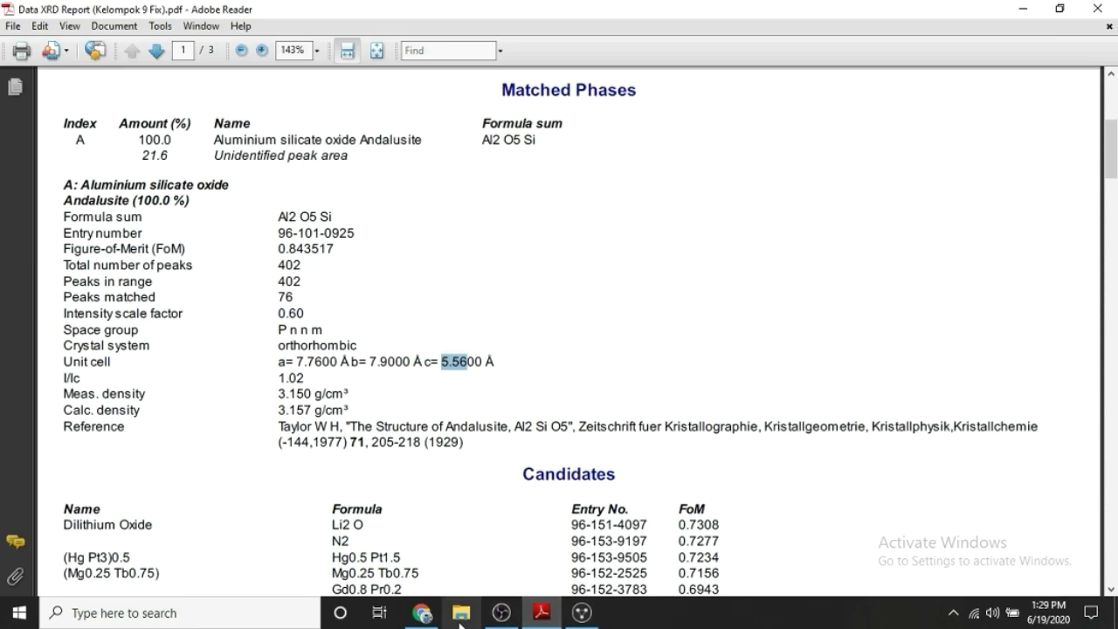
{"action": "left_click", "coordinate": [423, 613]}
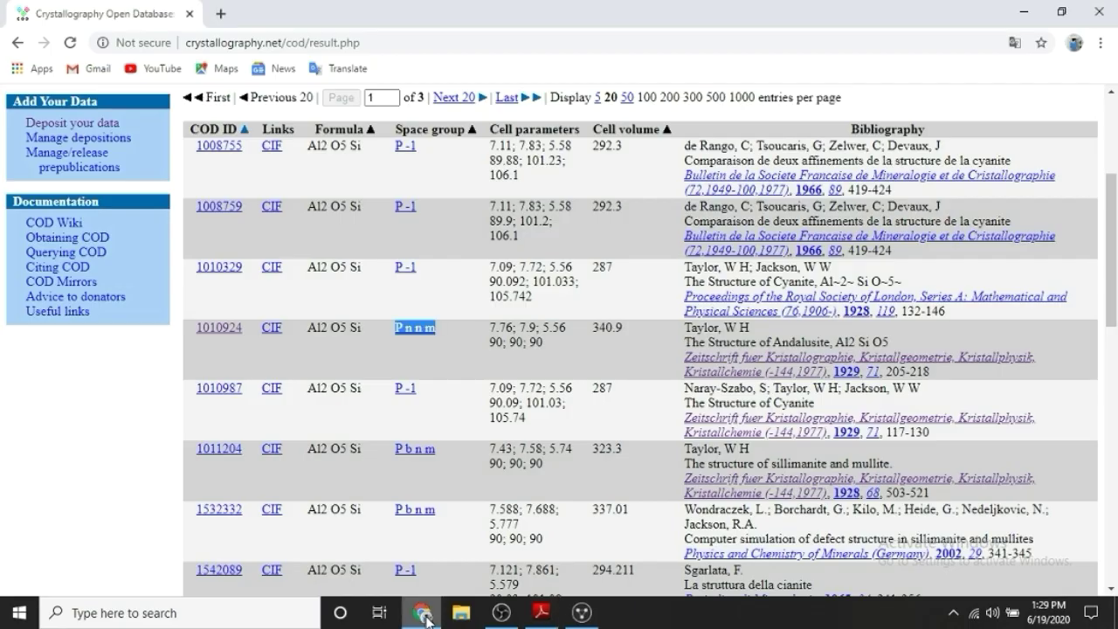
{"action": "left_click", "coordinate": [546, 340]}
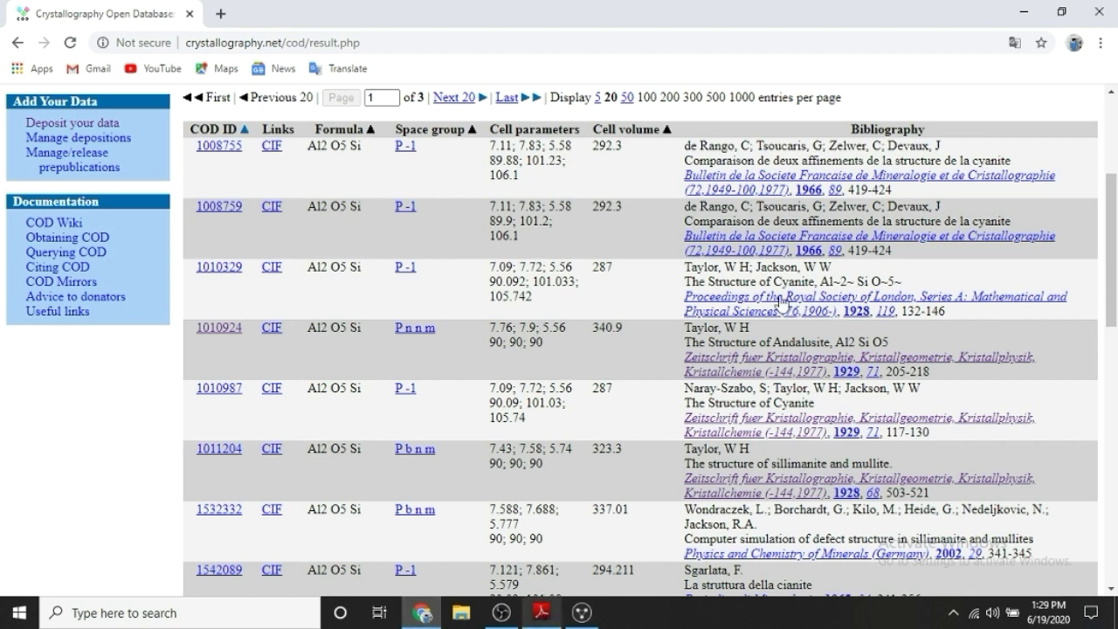
Step: Check the literature reference in the Adobe Reader report against the bibliography of entry 1010924 in Chrome
{"action": "left_click", "coordinate": [543, 612]}
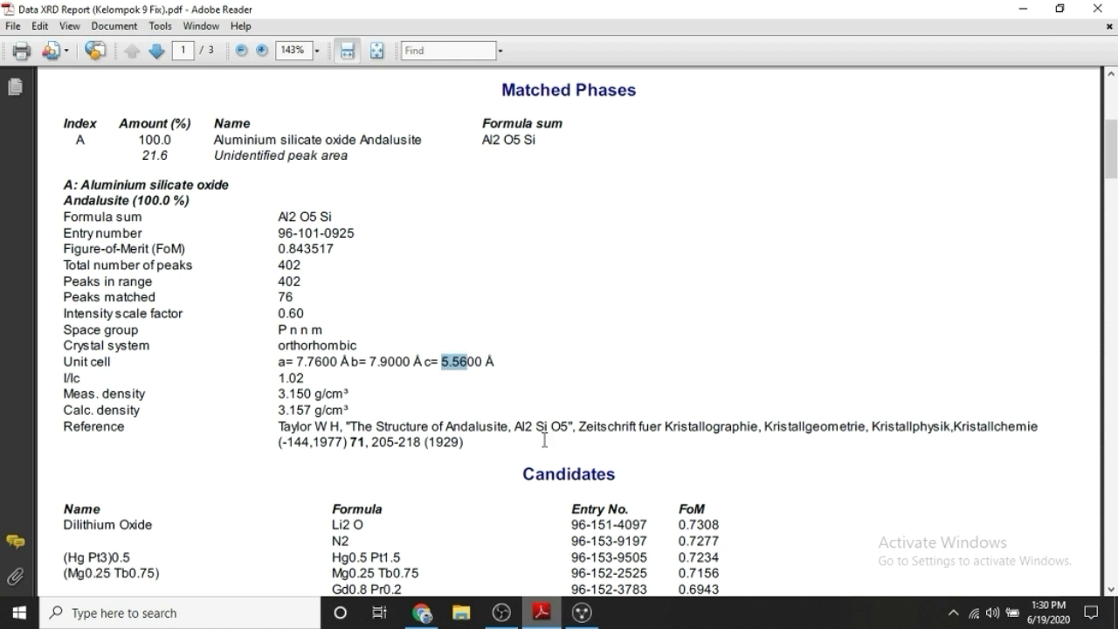
{"action": "left_click", "coordinate": [422, 614]}
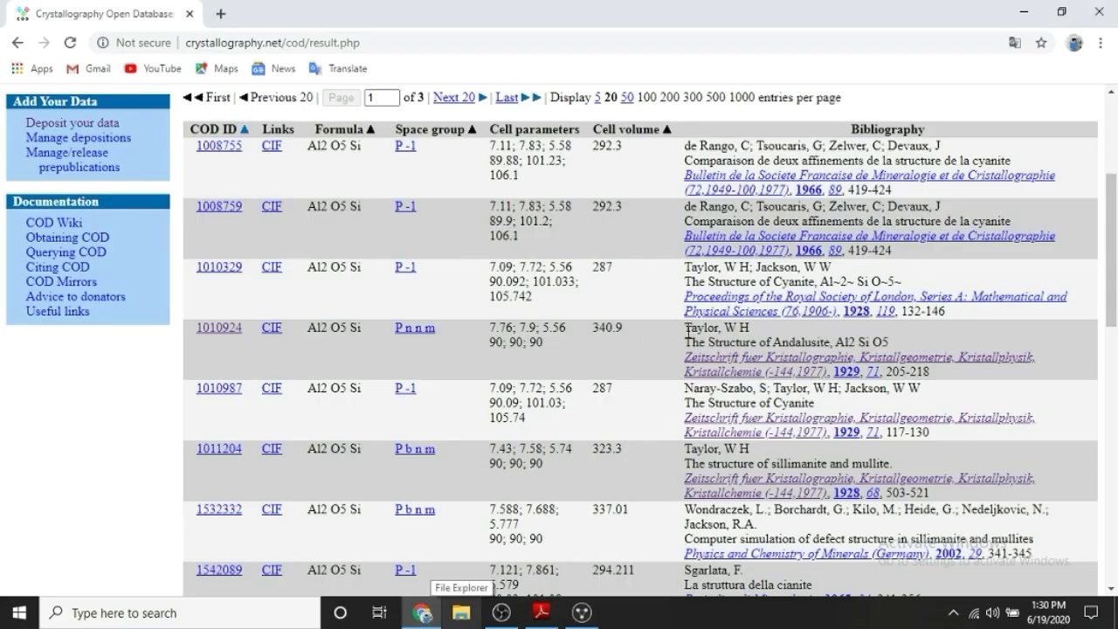
{"action": "left_click_drag", "start_coordinate": [687, 328], "coordinate": [898, 346]}
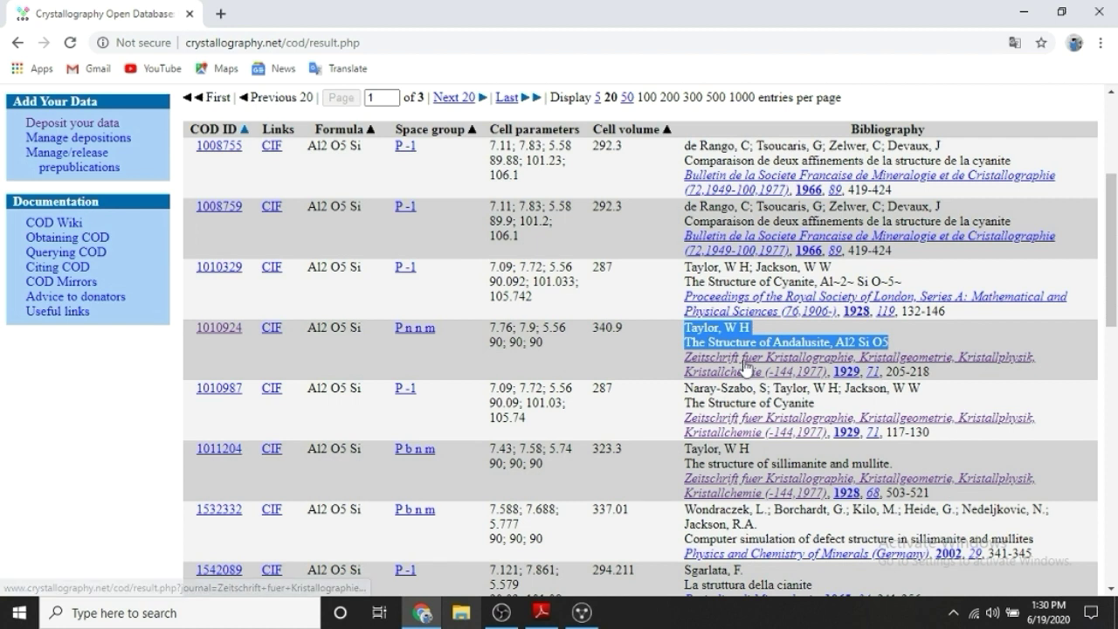
Step: Download the CIF of entry 1010924 and open 1010924 (1).cif from the Downloads folder in Mercury
{"action": "left_click", "coordinate": [532, 341]}
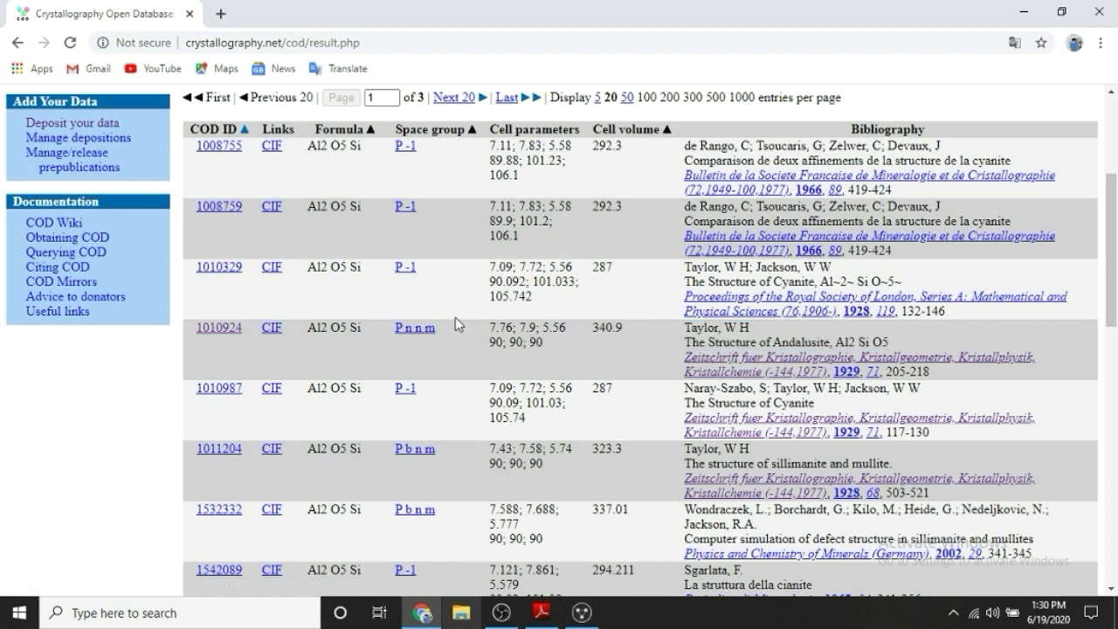
{"action": "left_click", "coordinate": [272, 331]}
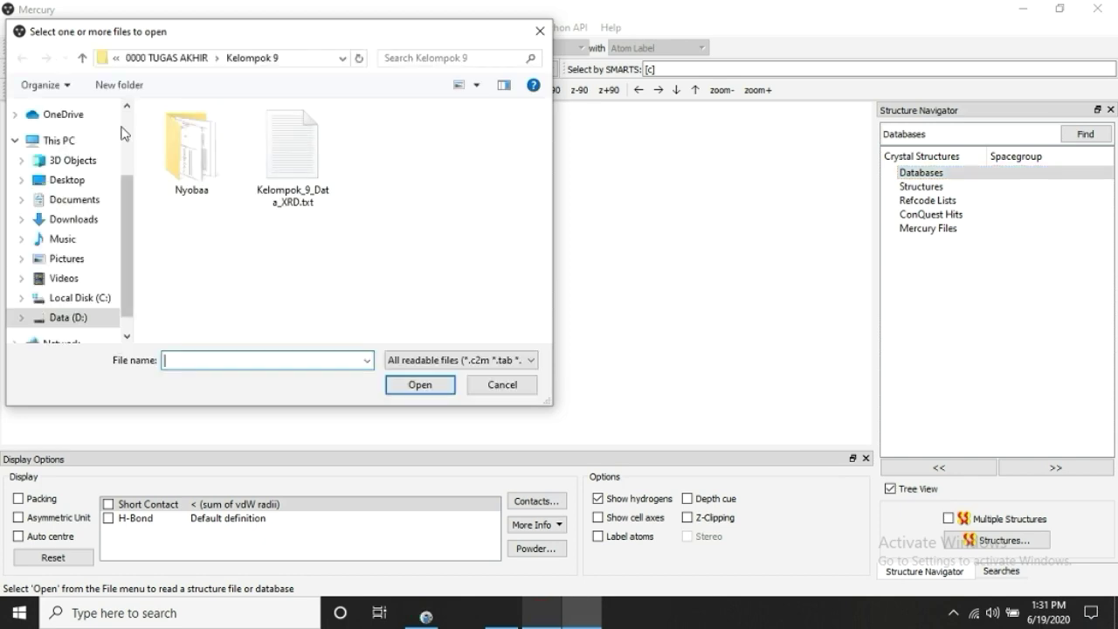
{"action": "scroll", "coordinate": [126, 132], "scroll_direction": "up", "scroll_amount": 2}
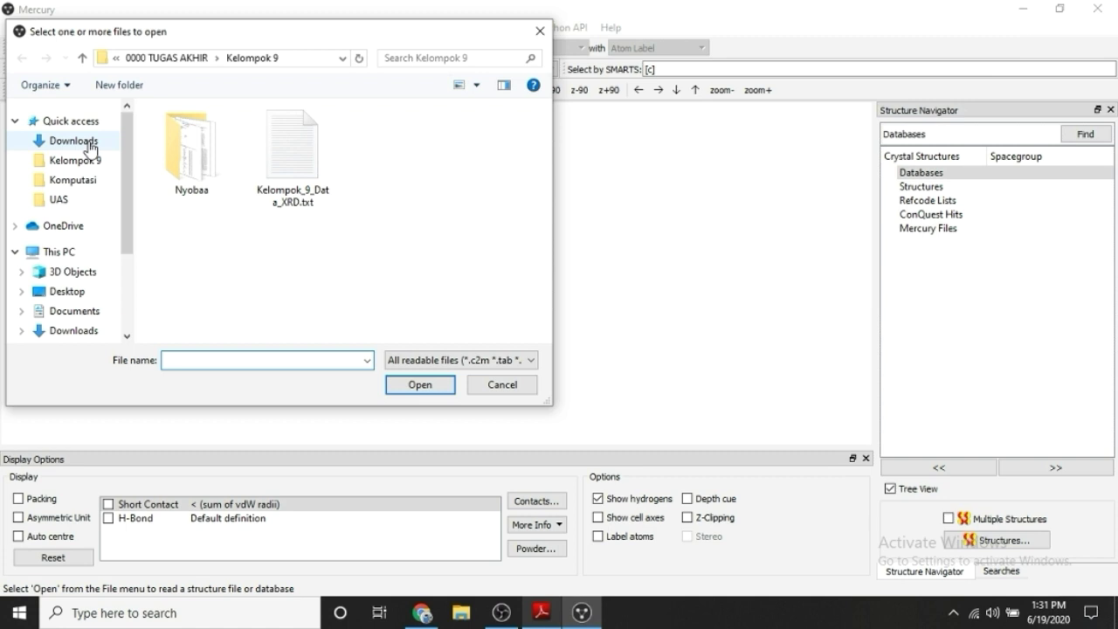
{"action": "left_click", "coordinate": [91, 145]}
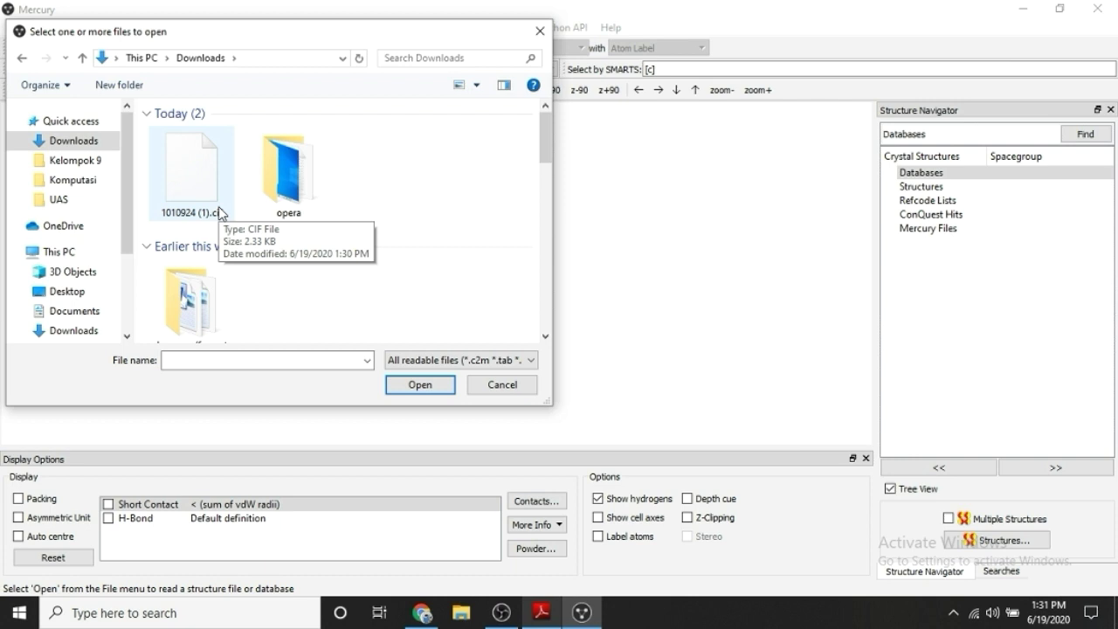
{"action": "left_click", "coordinate": [220, 212]}
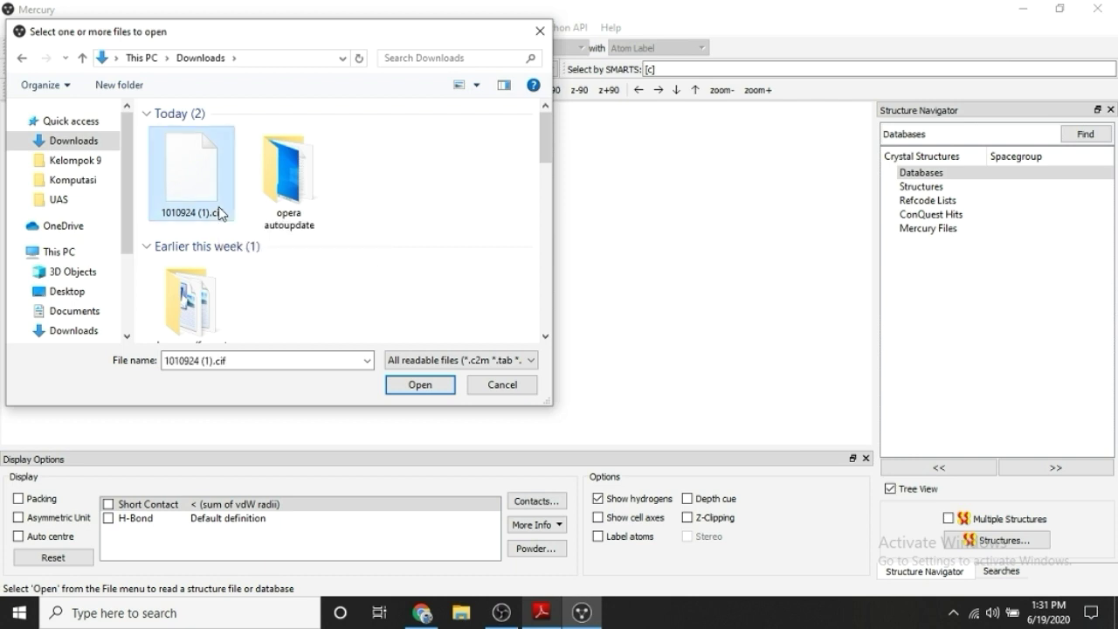
{"action": "left_click", "coordinate": [403, 388]}
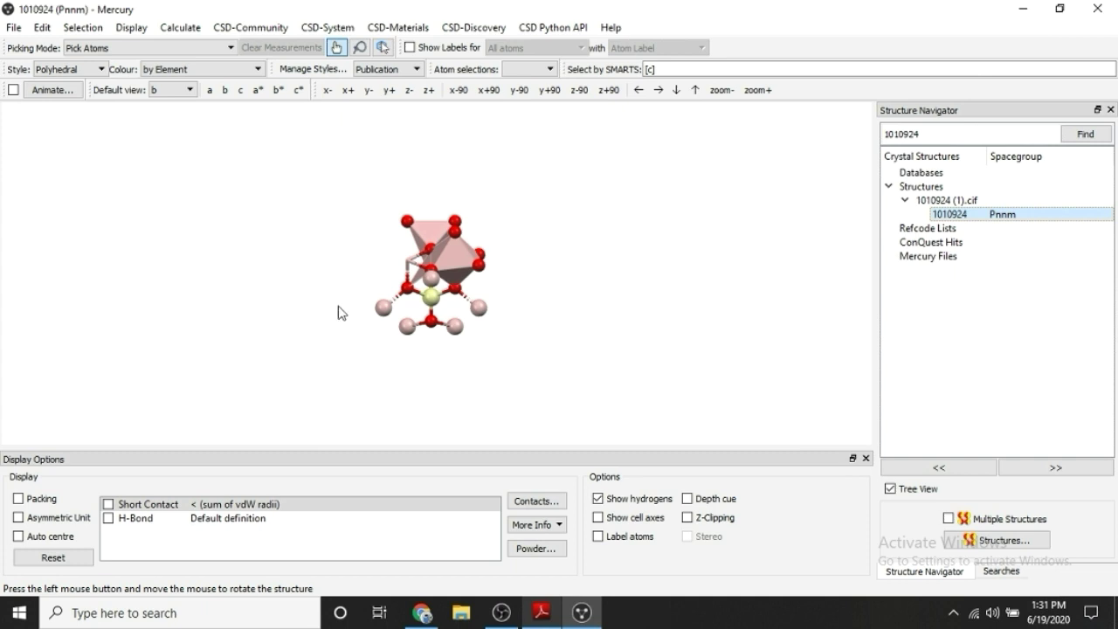
Step: Preview the crystal structure in the Wireframe, Capped Sticks, Ball and Stick, Spacefill, Ellipsoid and Polyhedral styles
{"action": "left_click_drag", "start_coordinate": [370, 297], "coordinate": [391, 315]}
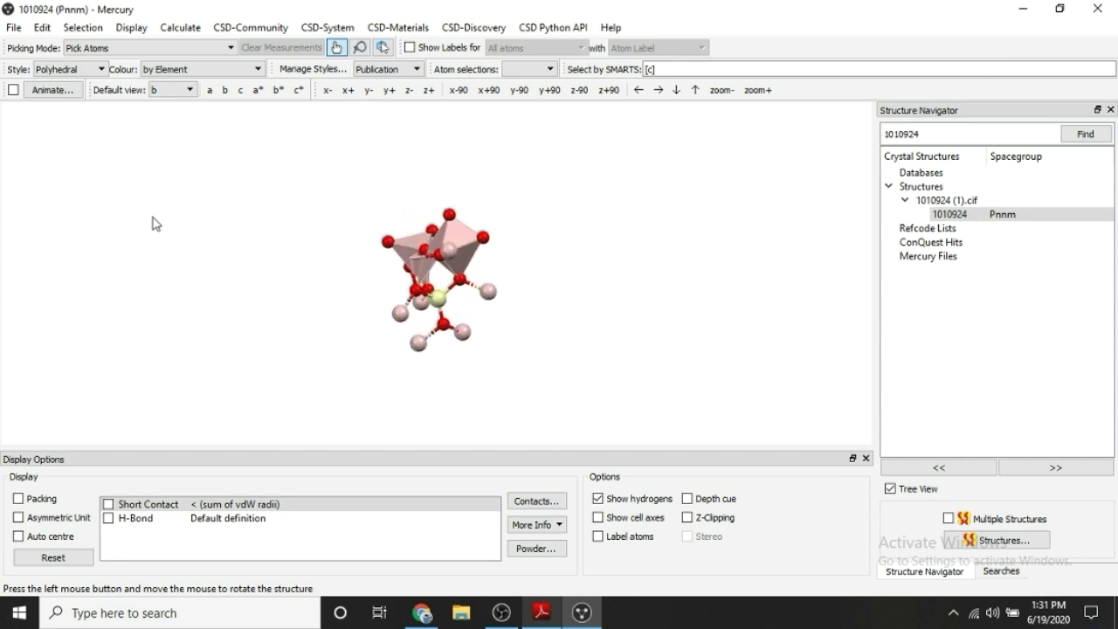
{"action": "left_click", "coordinate": [73, 70]}
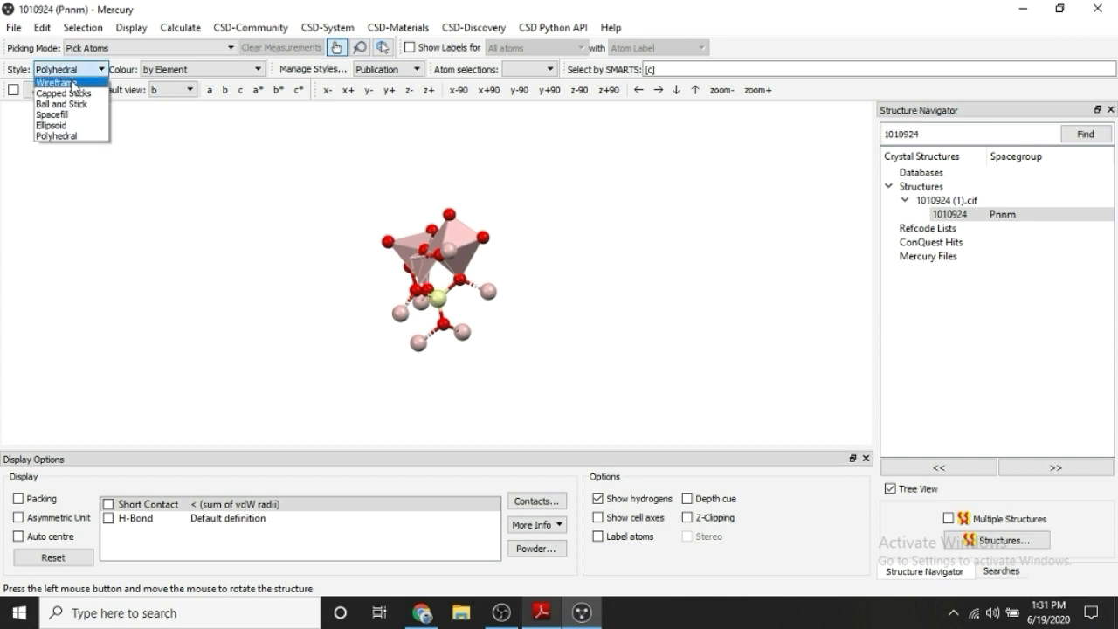
{"action": "left_click", "coordinate": [74, 83]}
{"action": "left_click", "coordinate": [70, 69]}
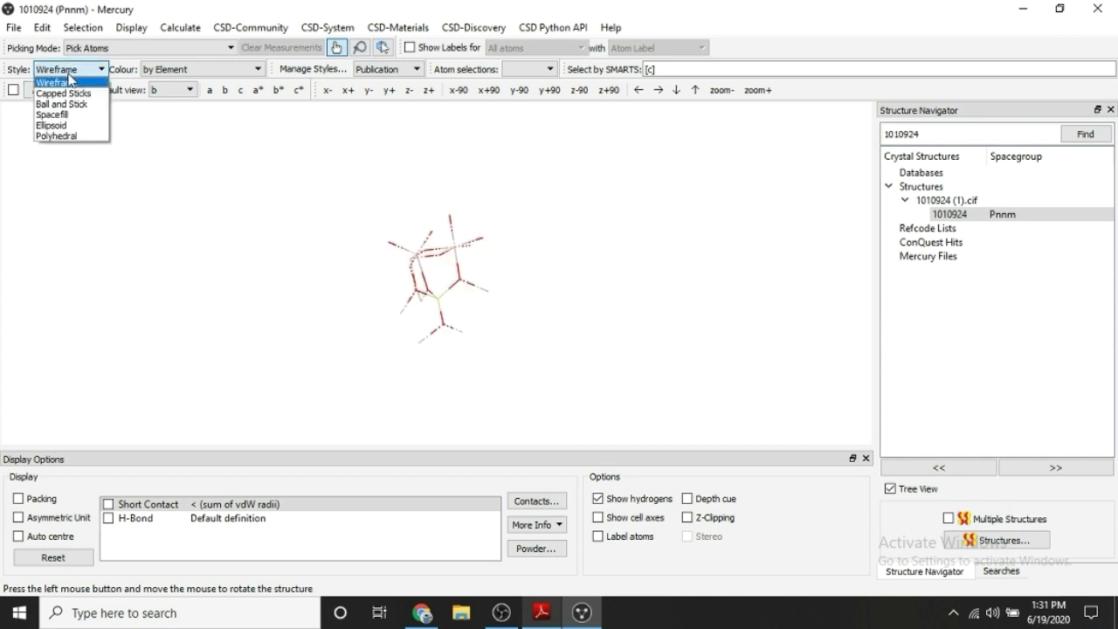
{"action": "left_click", "coordinate": [67, 93]}
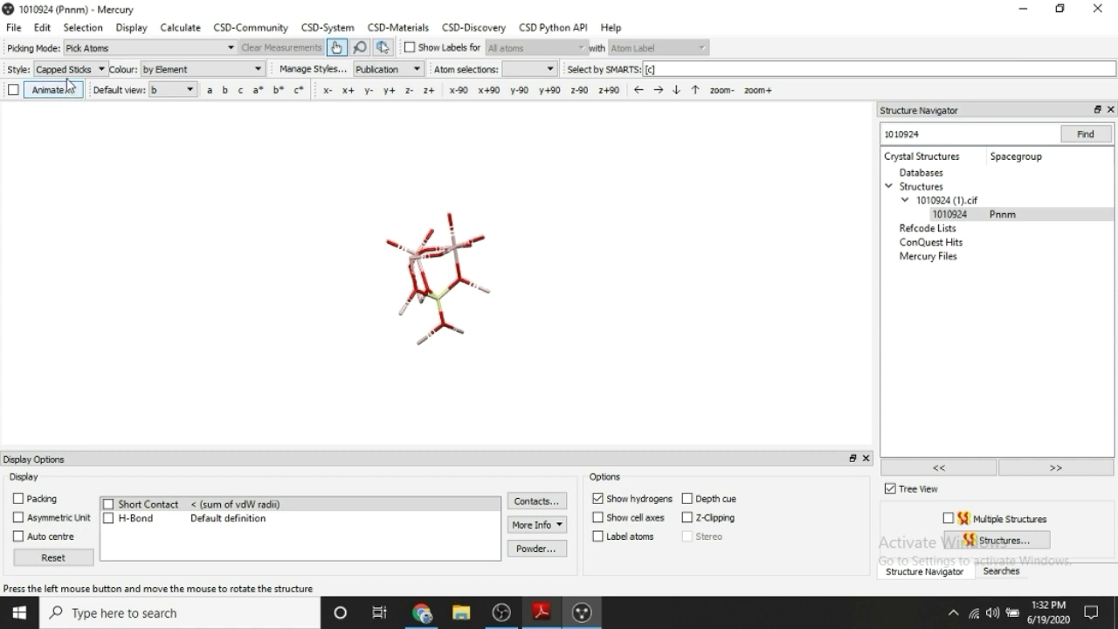
{"action": "left_click", "coordinate": [65, 74]}
{"action": "left_click", "coordinate": [62, 104]}
{"action": "left_click", "coordinate": [65, 74]}
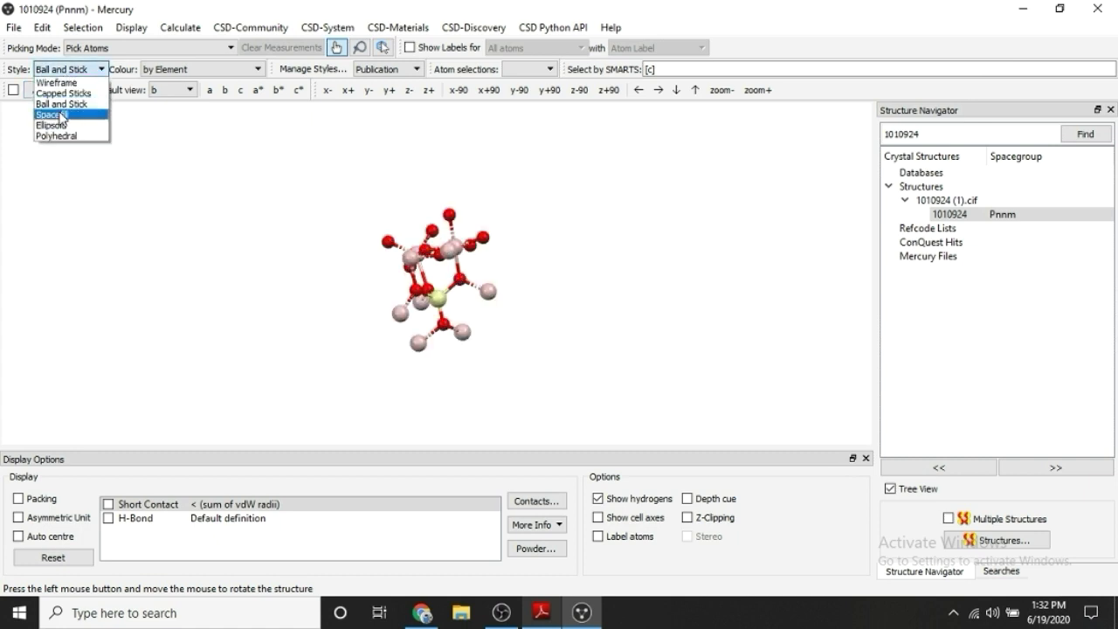
{"action": "left_click", "coordinate": [61, 115]}
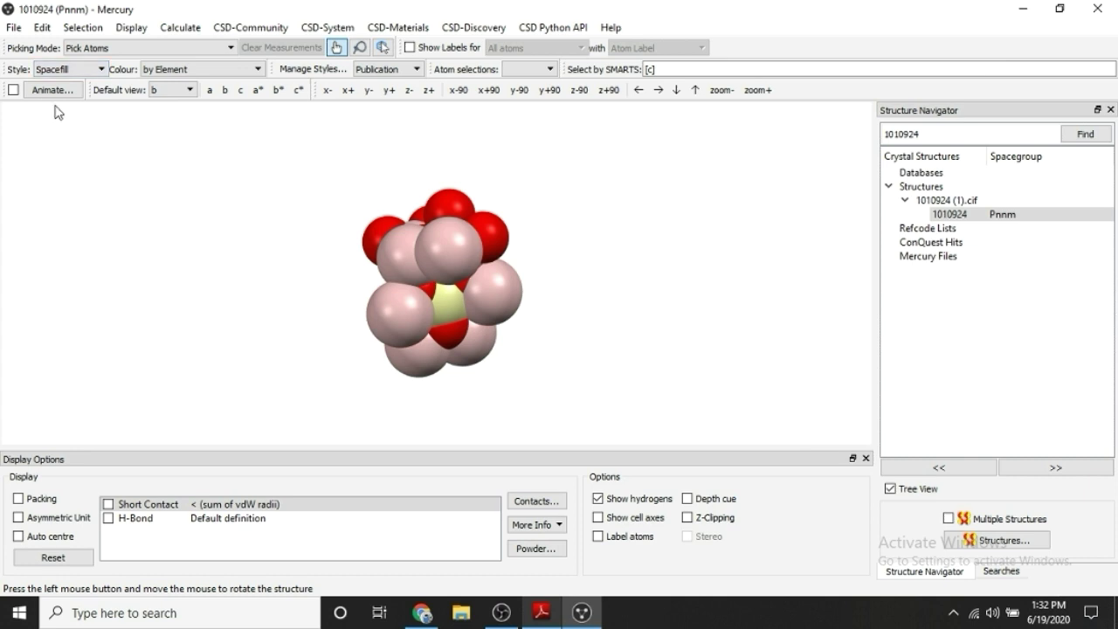
{"action": "left_click", "coordinate": [65, 70]}
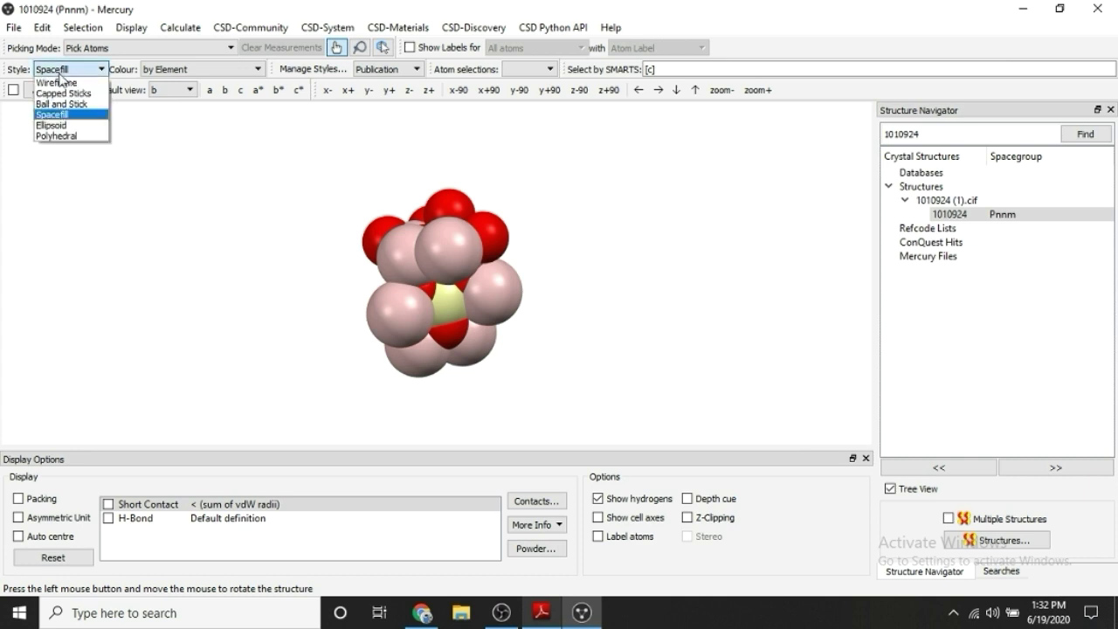
{"action": "left_click", "coordinate": [62, 126]}
{"action": "left_click", "coordinate": [67, 70]}
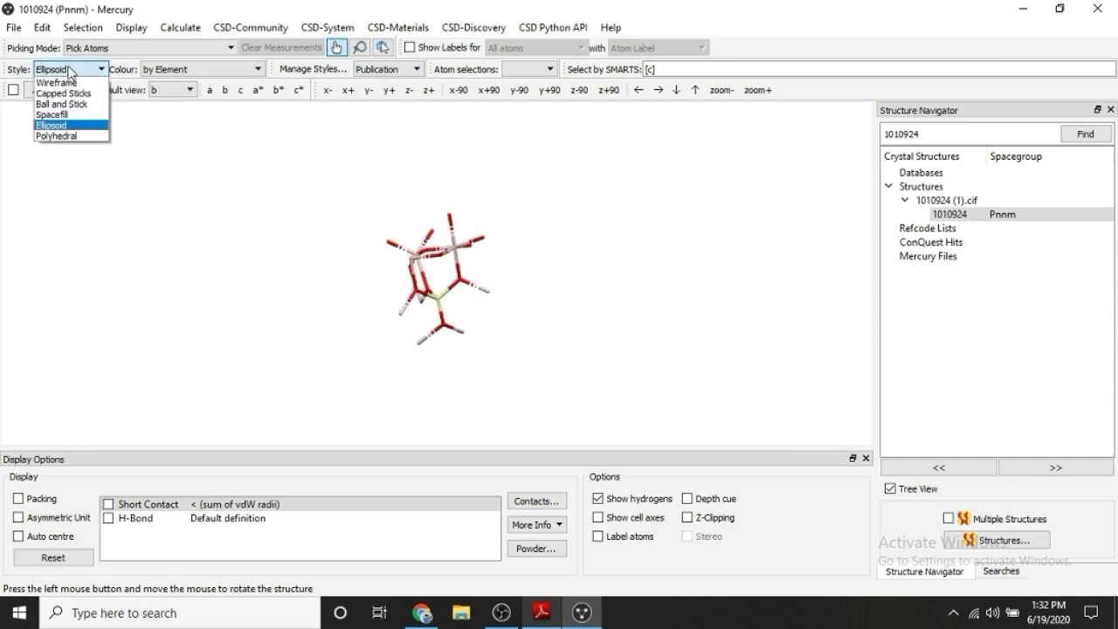
{"action": "left_click", "coordinate": [65, 137]}
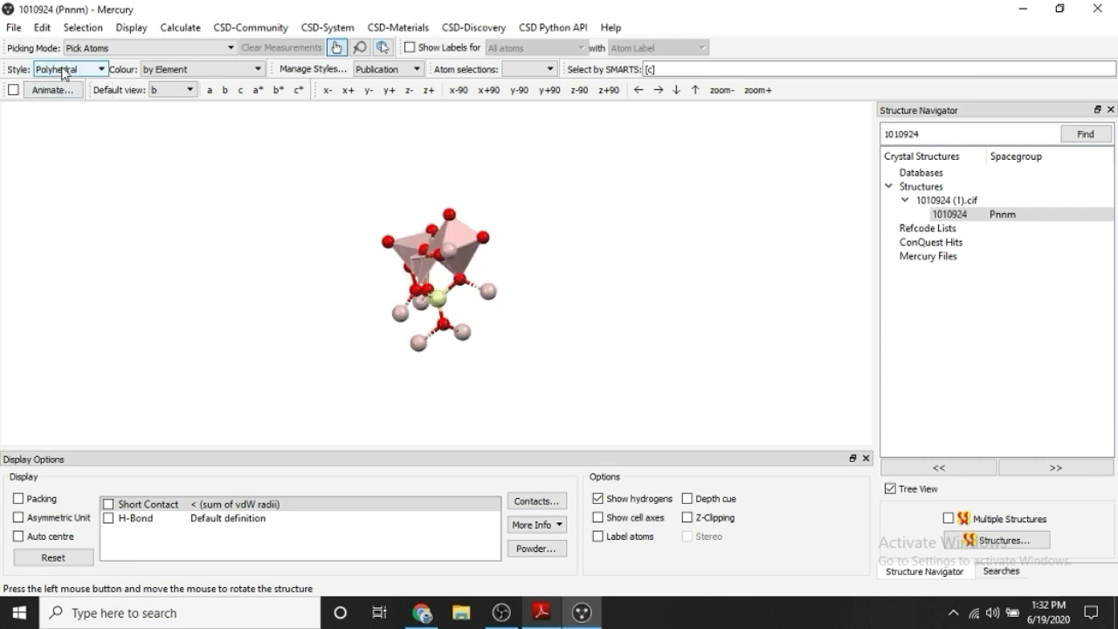
Step: Set the structure's display style to Ball and Stick and inspect it from several angles
{"action": "left_click", "coordinate": [66, 69]}
{"action": "left_click", "coordinate": [62, 104]}
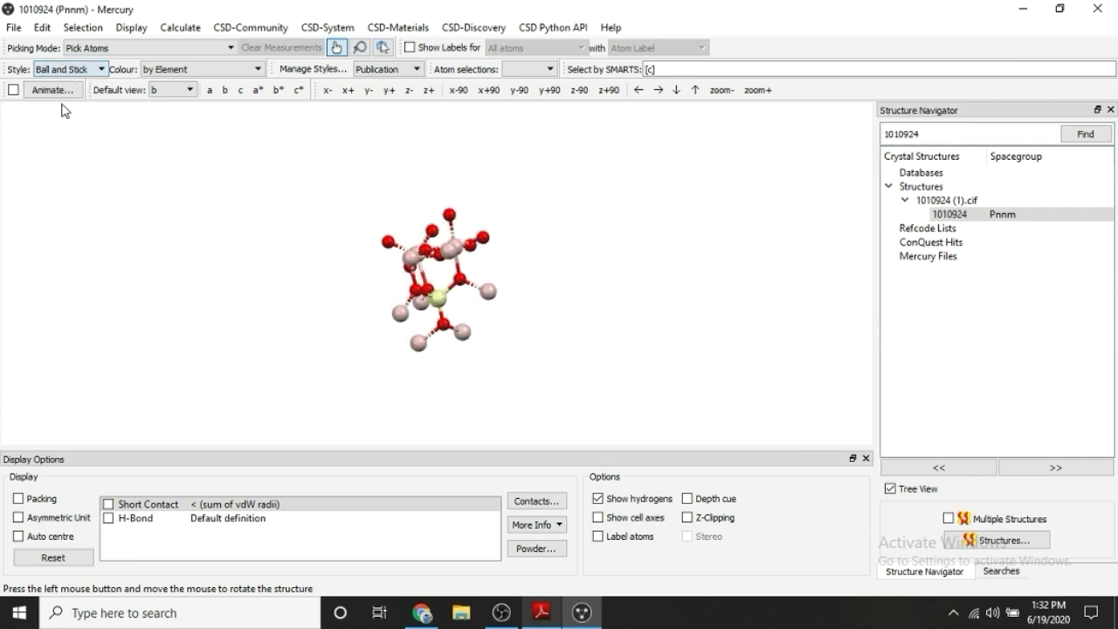
{"action": "left_click_drag", "start_coordinate": [382, 285], "coordinate": [532, 343]}
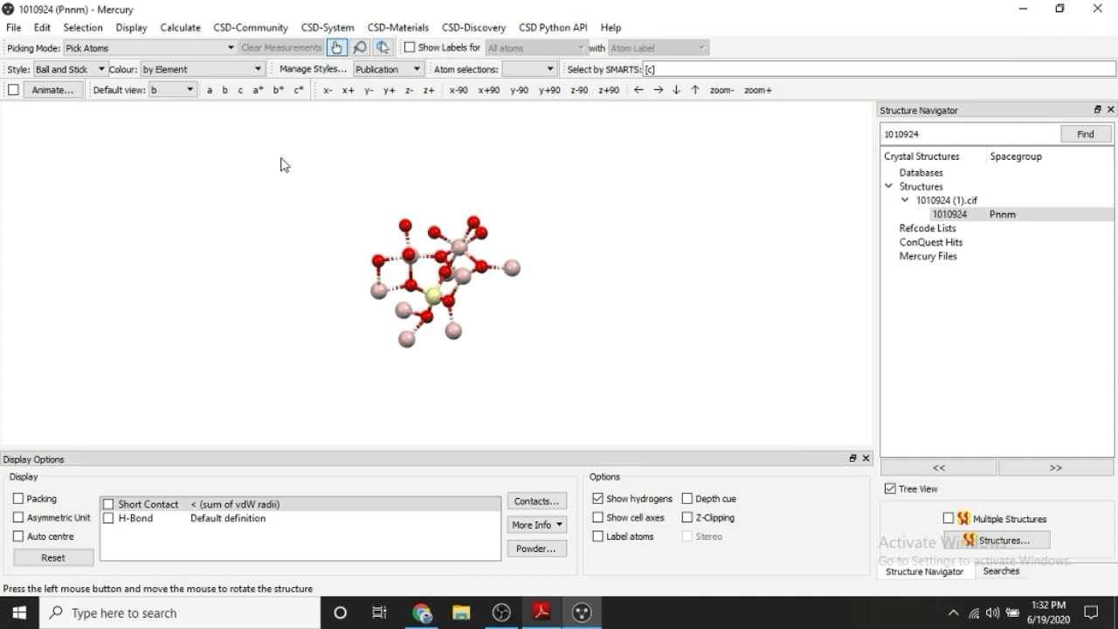
{"action": "left_click_drag", "start_coordinate": [410, 175], "coordinate": [531, 332]}
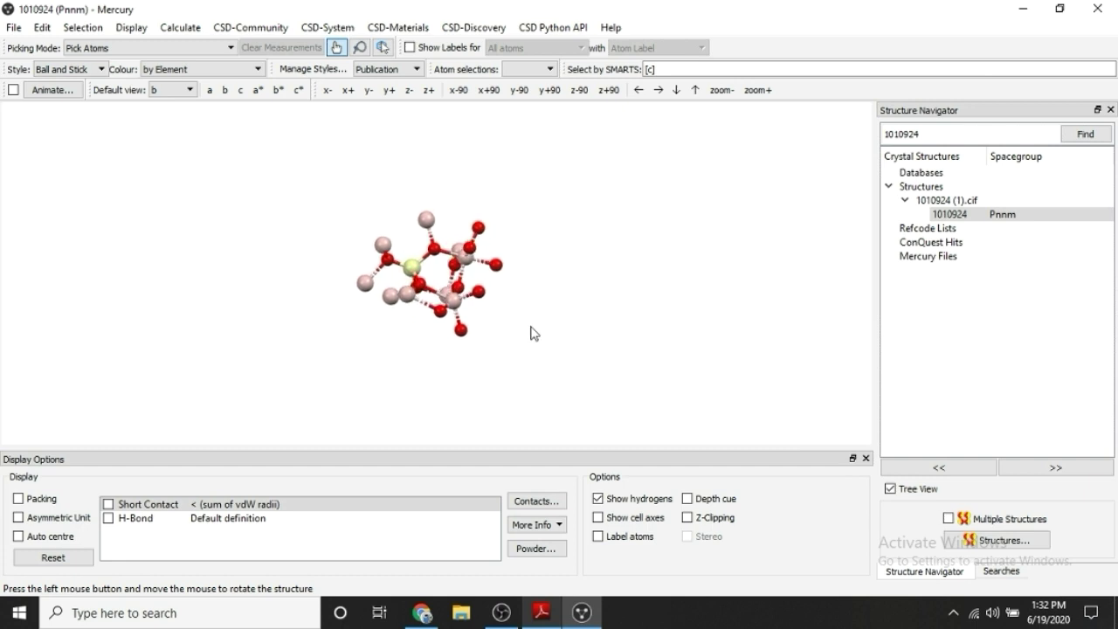
Step: Inspect the structure from several angles with labels switched on for all atoms, and switch the labels off again
{"action": "left_click", "coordinate": [411, 48]}
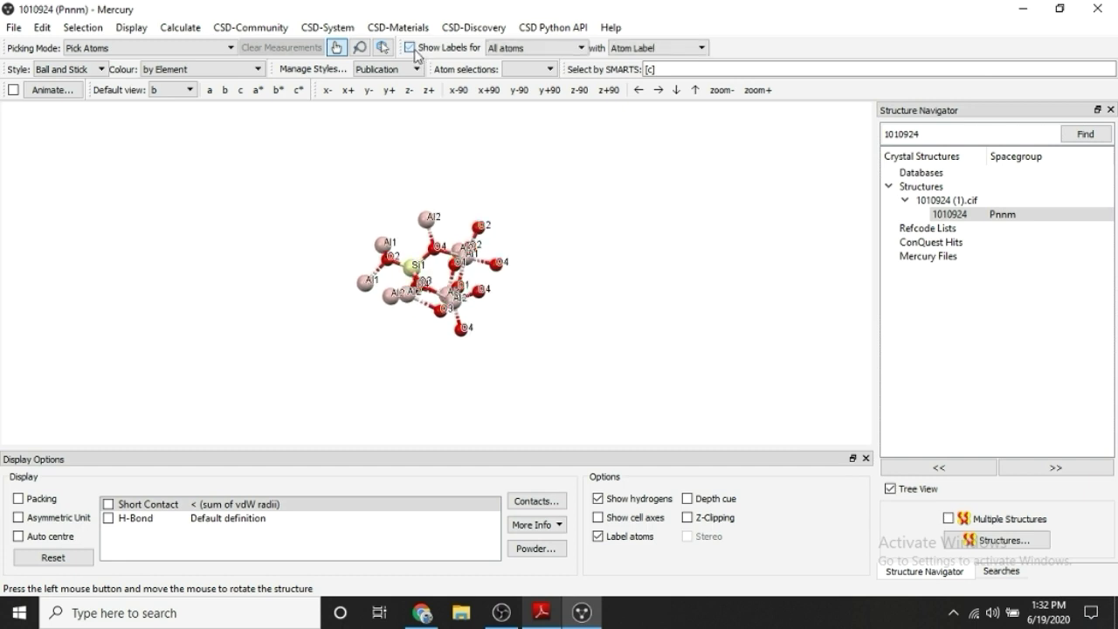
{"action": "left_click_drag", "start_coordinate": [501, 198], "coordinate": [434, 225]}
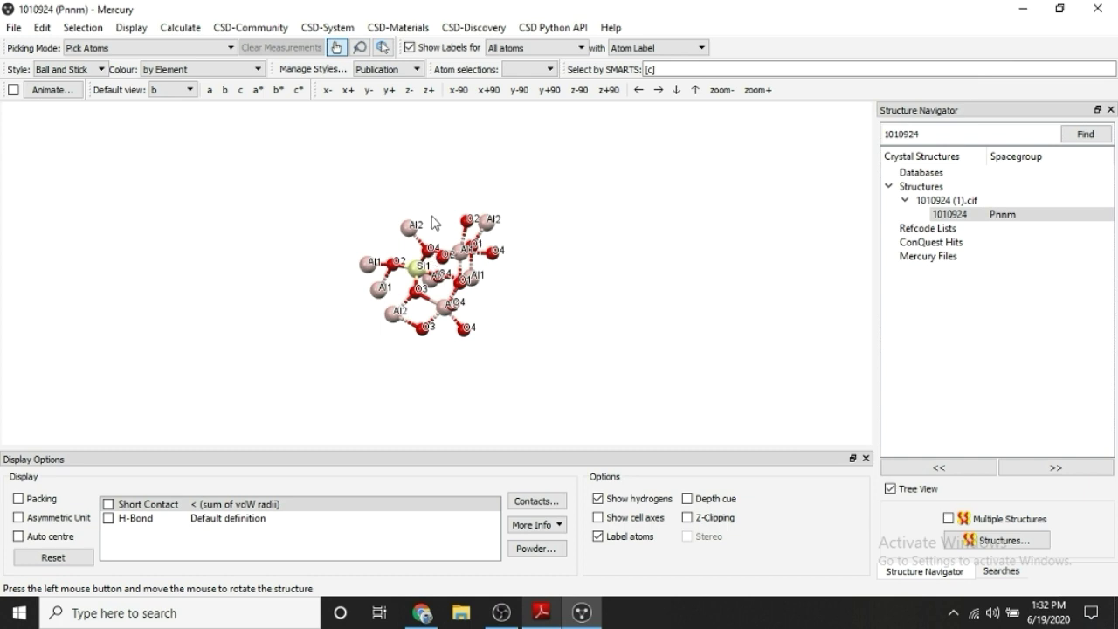
{"action": "left_click_drag", "start_coordinate": [442, 219], "coordinate": [686, 360]}
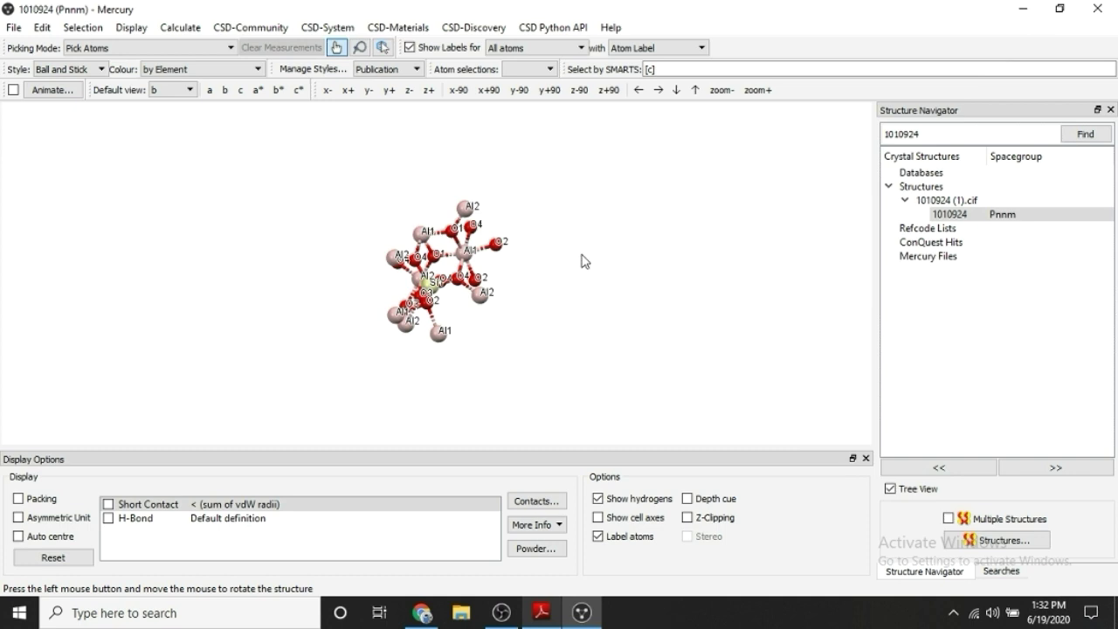
{"action": "left_click", "coordinate": [410, 48]}
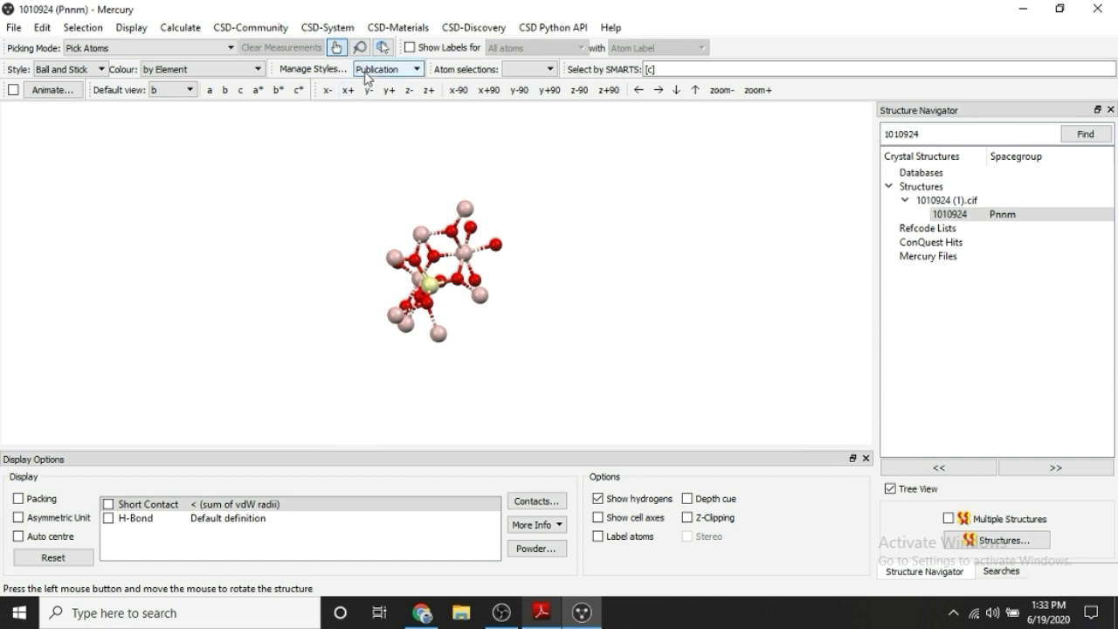
Step: Preview the structure in the Work and Publication style presets, viewing each from different angles
{"action": "left_click", "coordinate": [366, 77]}
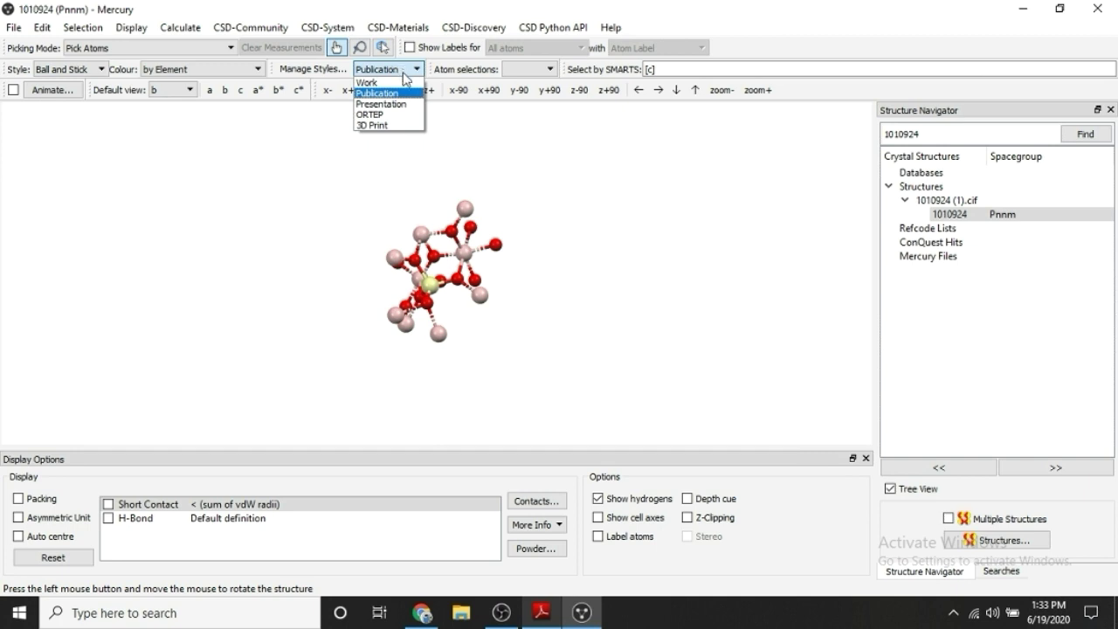
{"action": "left_click", "coordinate": [403, 83]}
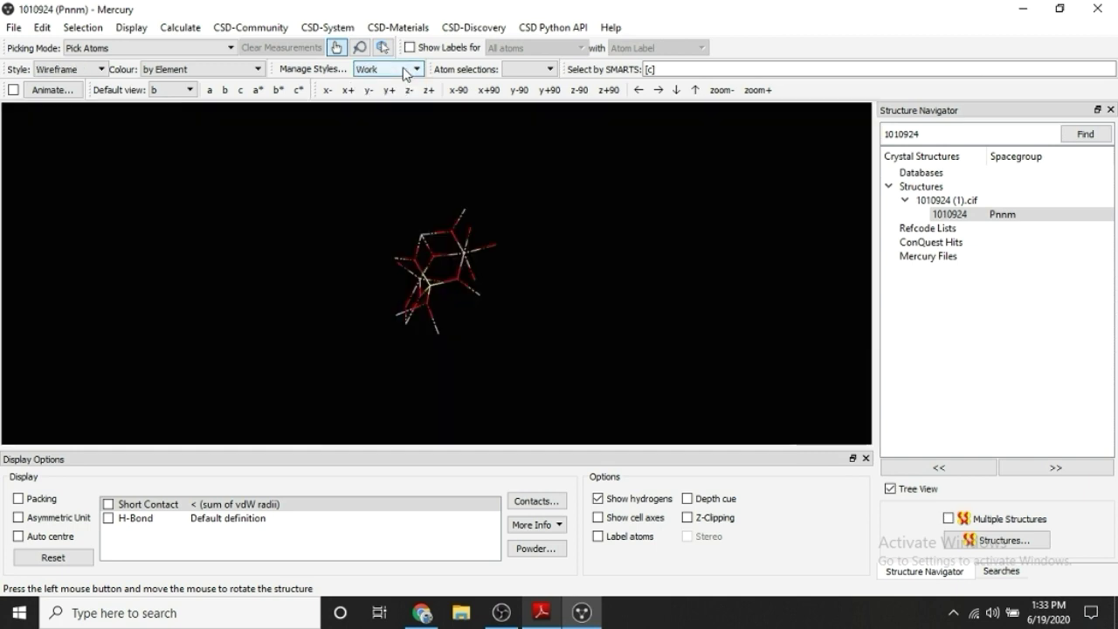
{"action": "left_click_drag", "start_coordinate": [408, 197], "coordinate": [681, 276]}
{"action": "left_click", "coordinate": [411, 69]}
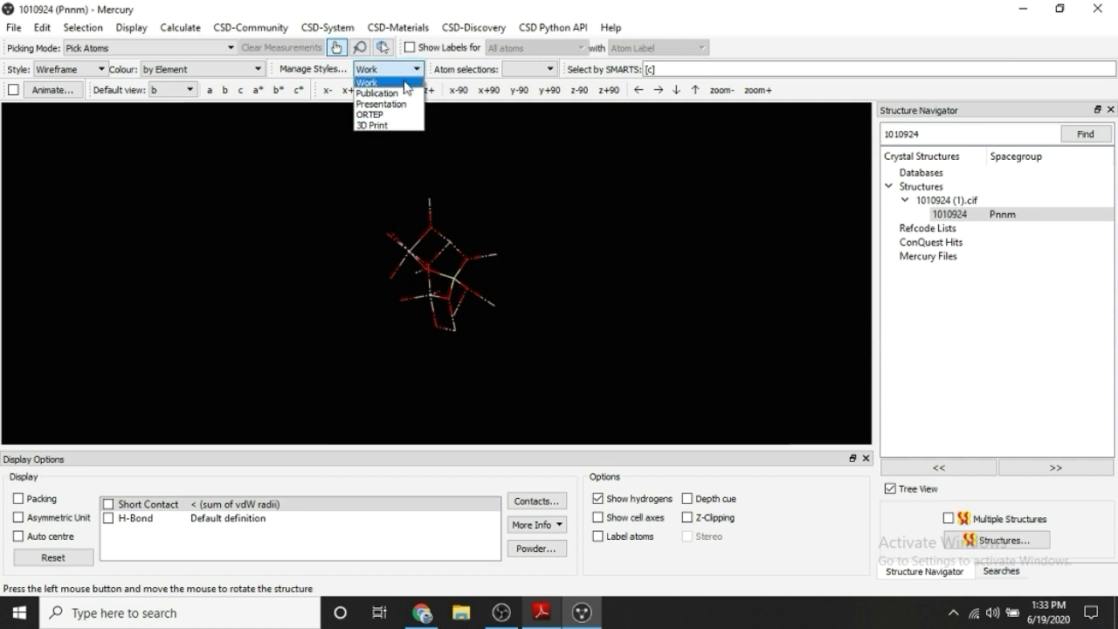
{"action": "left_click", "coordinate": [402, 92]}
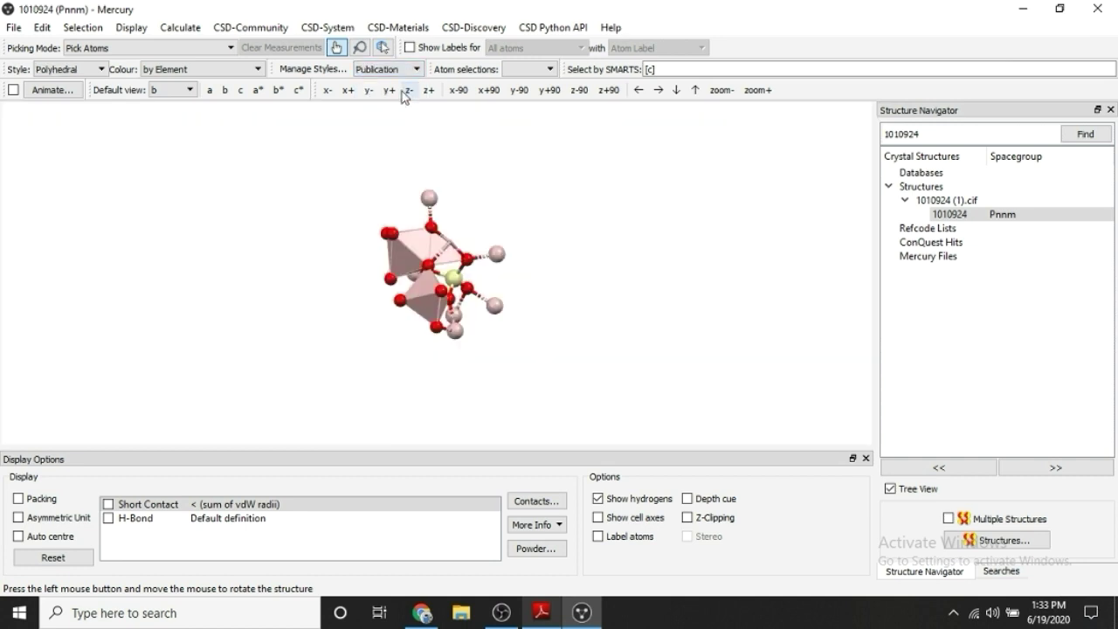
{"action": "left_click_drag", "start_coordinate": [500, 203], "coordinate": [438, 172]}
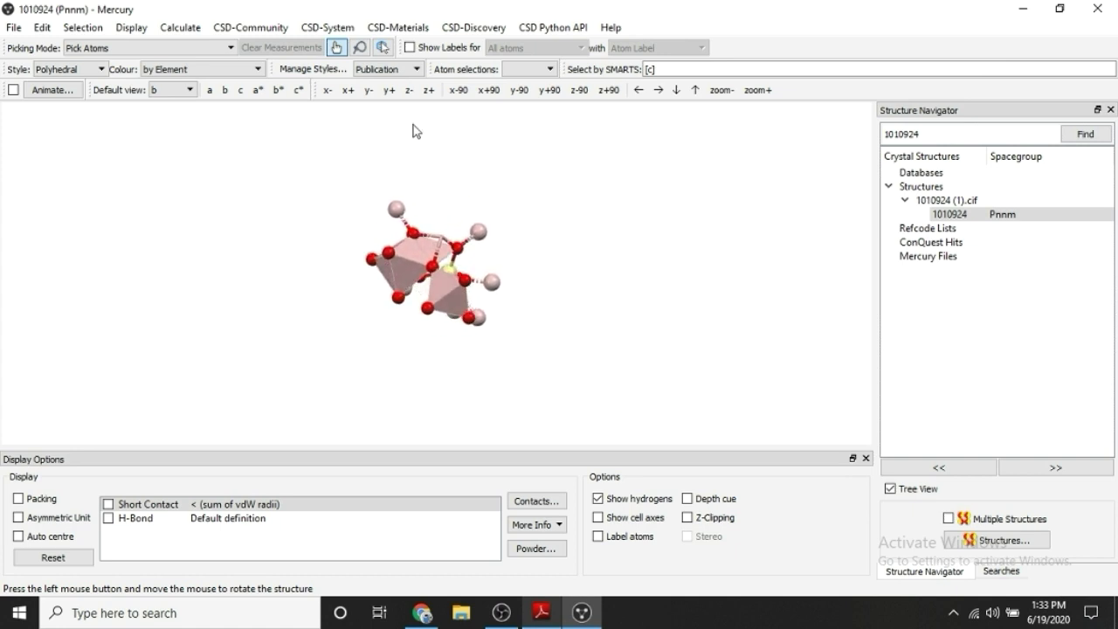
Step: Preview the structure in the Presentation, ORTEP and 3D Print style presets
{"action": "left_click", "coordinate": [393, 70]}
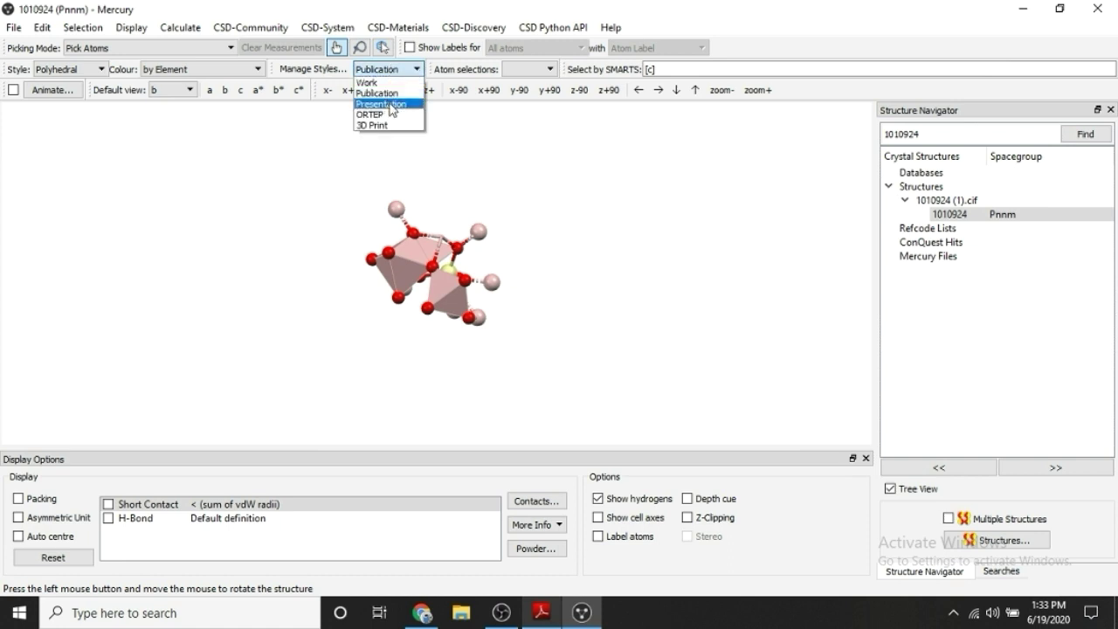
{"action": "left_click", "coordinate": [382, 104]}
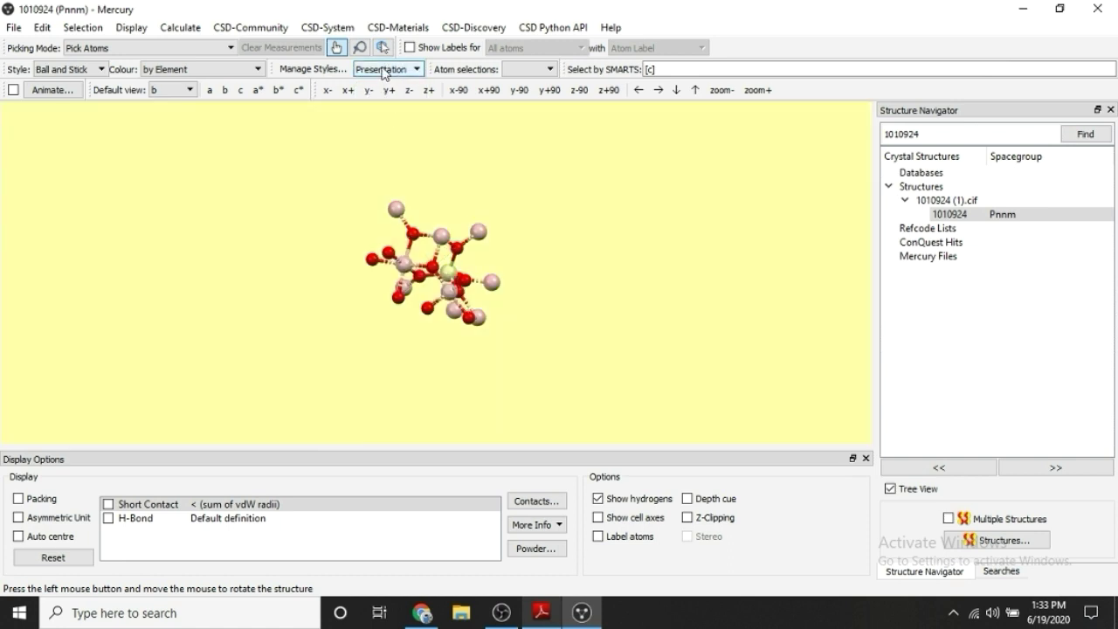
{"action": "left_click", "coordinate": [387, 70]}
{"action": "left_click", "coordinate": [376, 116]}
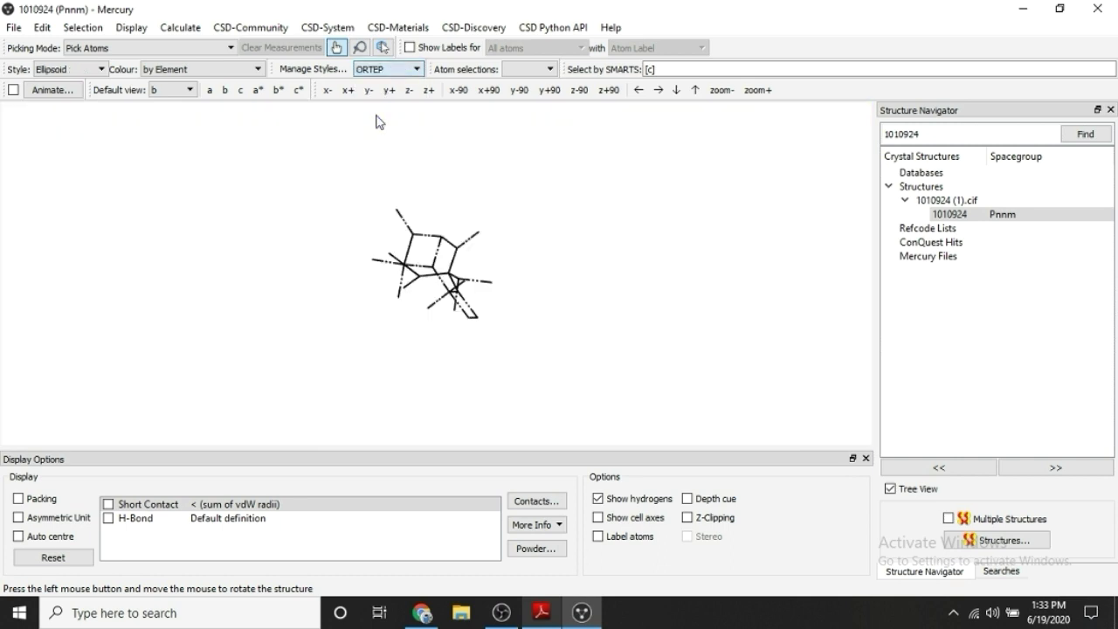
{"action": "left_click", "coordinate": [386, 70]}
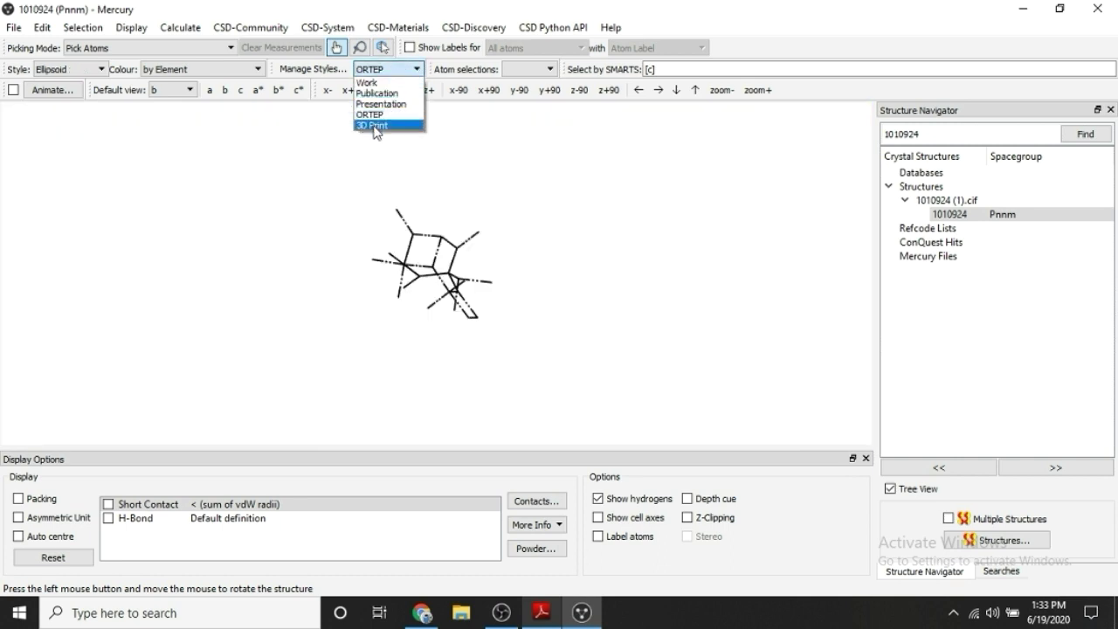
{"action": "left_click", "coordinate": [374, 125]}
{"action": "left_click_drag", "start_coordinate": [525, 168], "coordinate": [494, 295]}
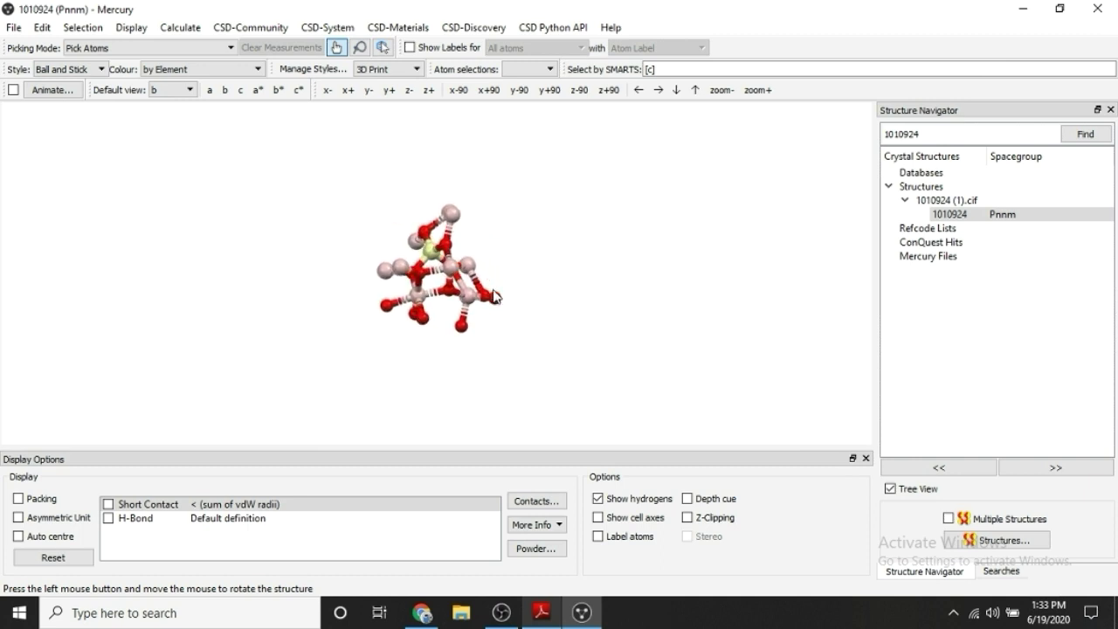
Step: Apply the Work style preset to the structure and view it from another angle
{"action": "left_click", "coordinate": [393, 69]}
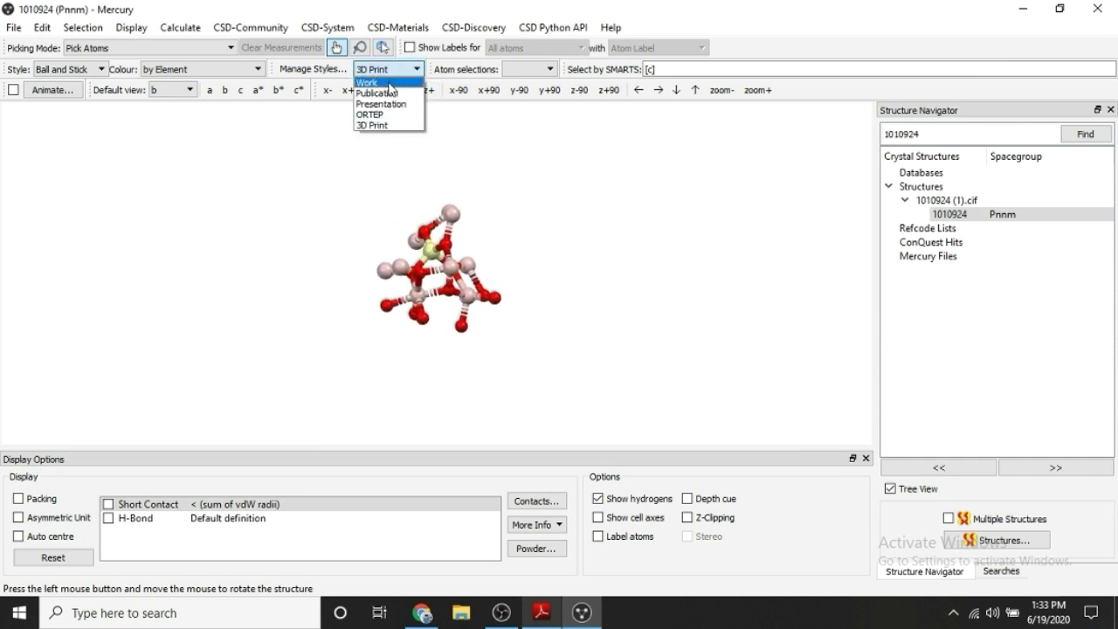
{"action": "left_click", "coordinate": [388, 83]}
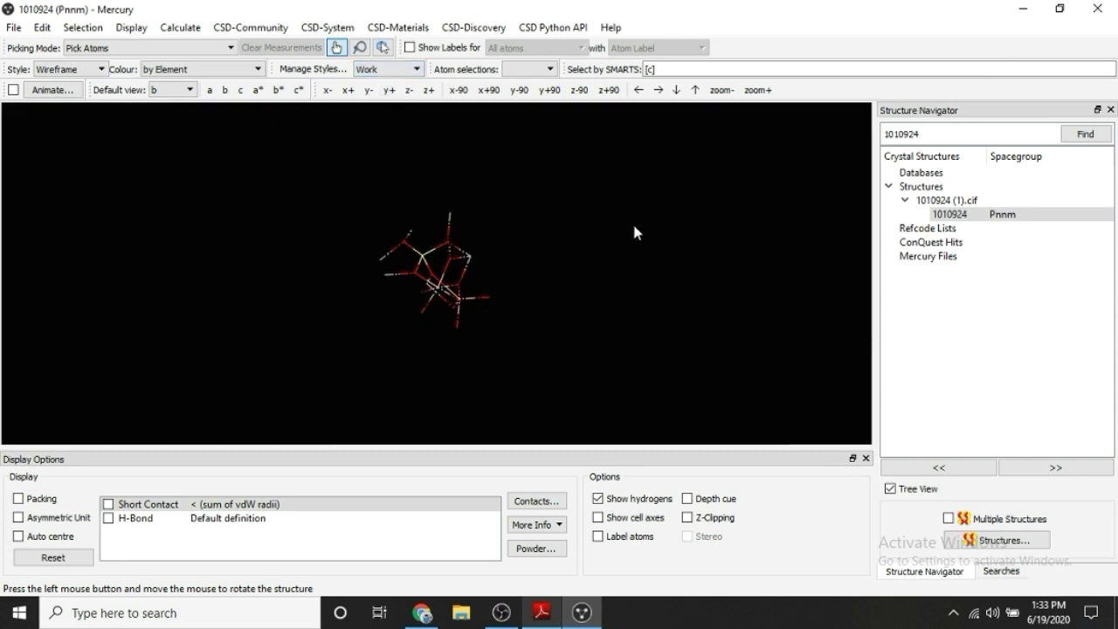
{"action": "left_click_drag", "start_coordinate": [599, 217], "coordinate": [540, 210]}
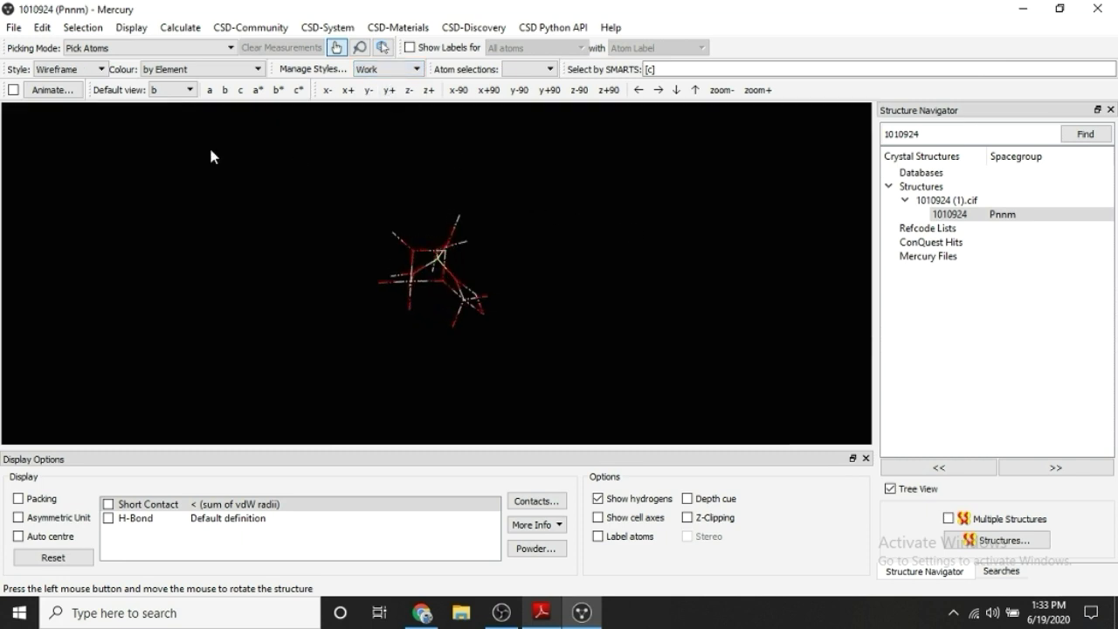
Step: Change the structure's display style to Ball and Stick and view it from another angle
{"action": "left_click", "coordinate": [76, 70]}
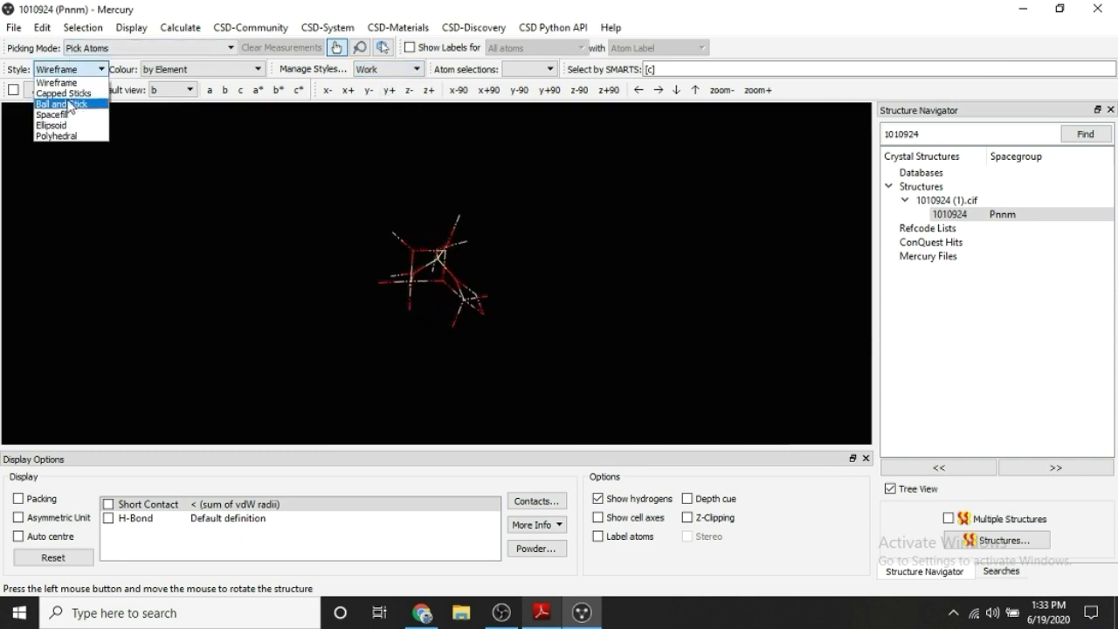
{"action": "left_click", "coordinate": [70, 105]}
{"action": "left_click_drag", "start_coordinate": [238, 214], "coordinate": [157, 377]}
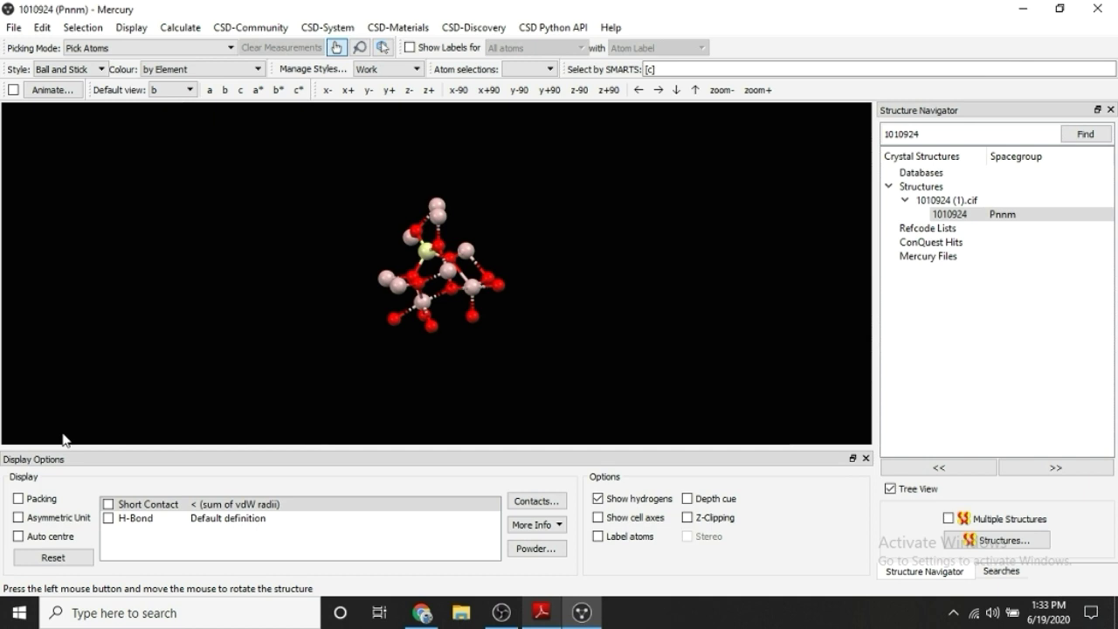
Step: Turn on packing for the structure and inspect the packed unit cell from several angles
{"action": "left_click", "coordinate": [18, 499]}
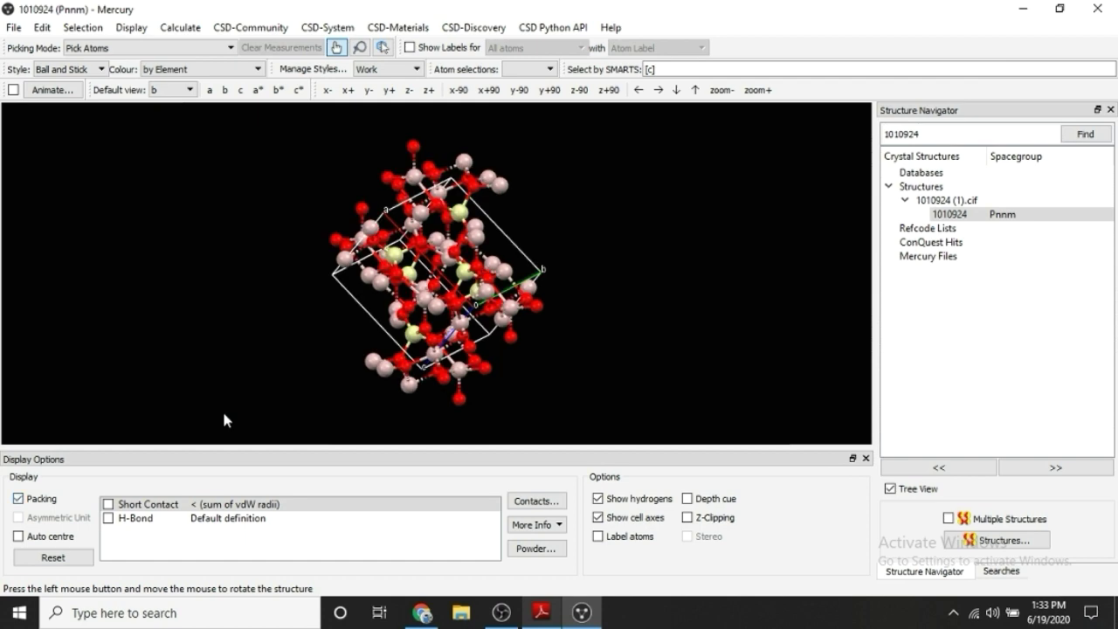
{"action": "left_click_drag", "start_coordinate": [640, 288], "coordinate": [572, 361]}
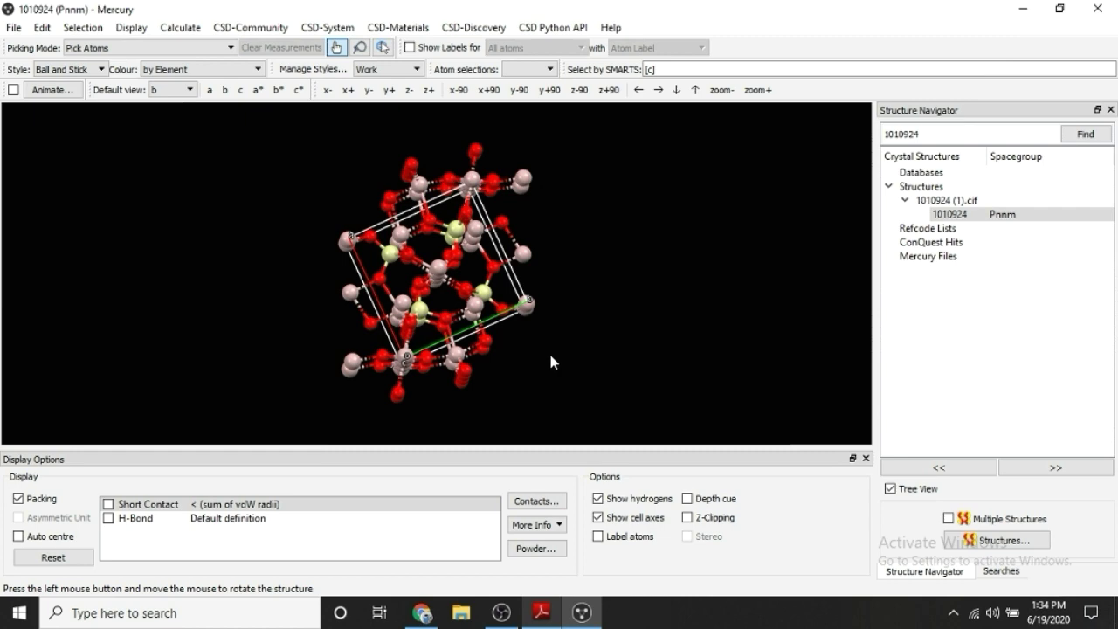
{"action": "left_click_drag", "start_coordinate": [551, 360], "coordinate": [640, 288]}
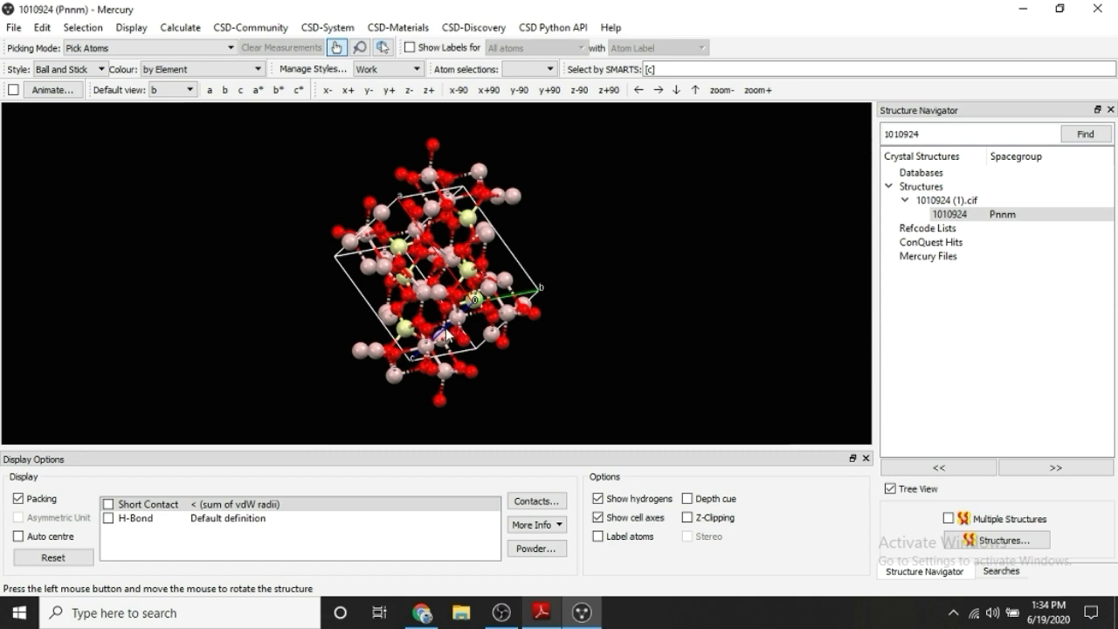
{"action": "left_click_drag", "start_coordinate": [644, 195], "coordinate": [748, 218]}
{"action": "left_click_drag", "start_coordinate": [656, 272], "coordinate": [736, 211]}
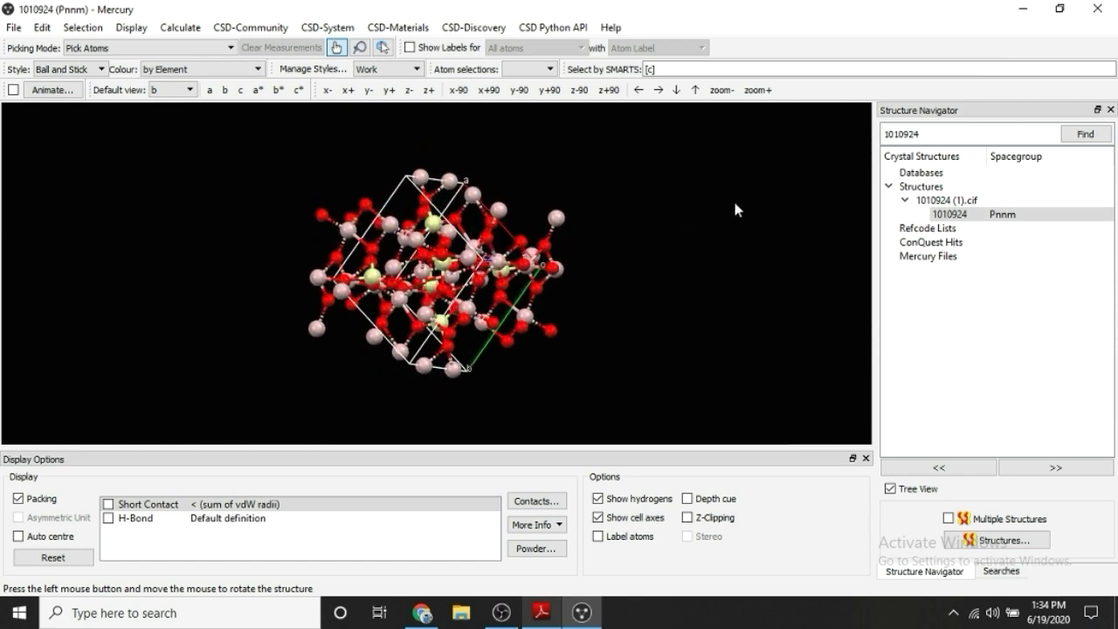
{"action": "left_click_drag", "start_coordinate": [390, 287], "coordinate": [249, 306]}
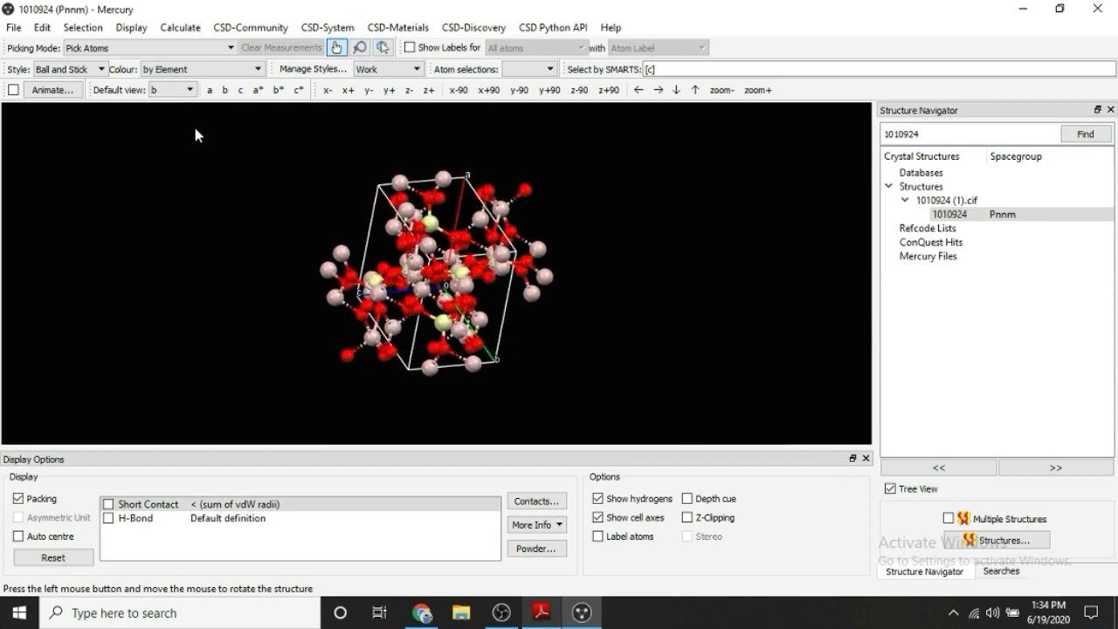
Step: Set the default view to a, a*, b and finally c, then tilt the packed cell to inspect it
{"action": "left_click", "coordinate": [183, 96]}
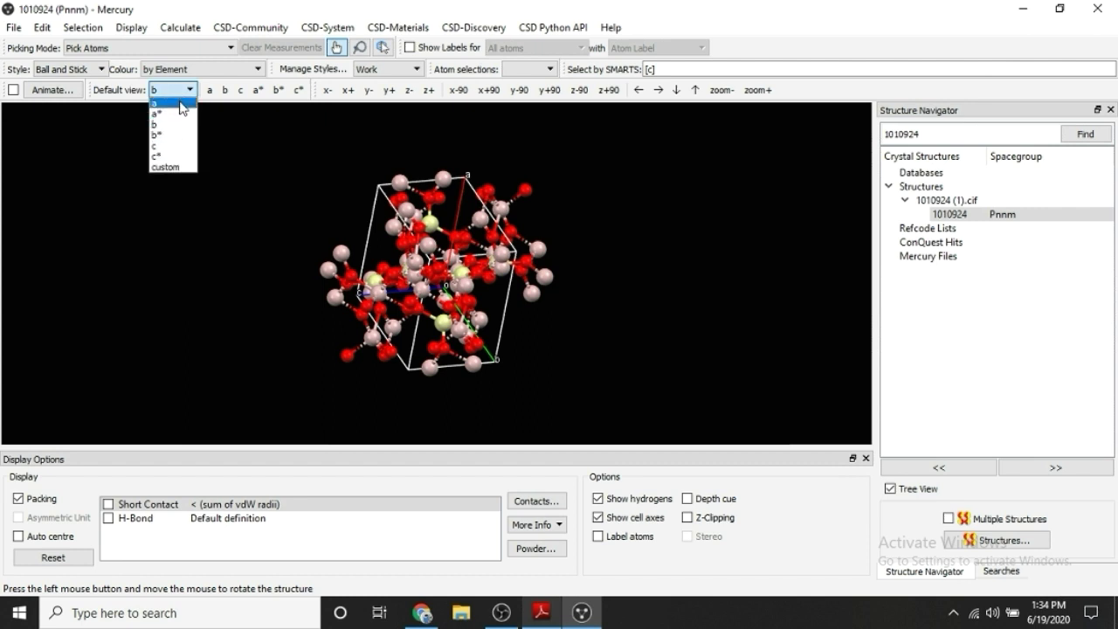
{"action": "left_click", "coordinate": [183, 104]}
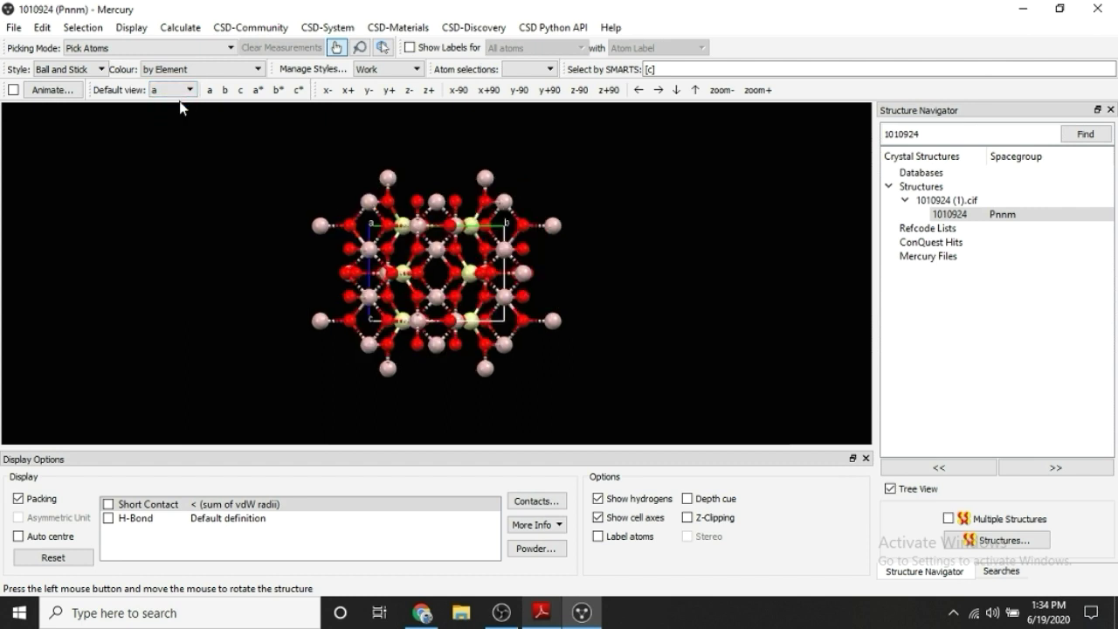
{"action": "left_click", "coordinate": [180, 96]}
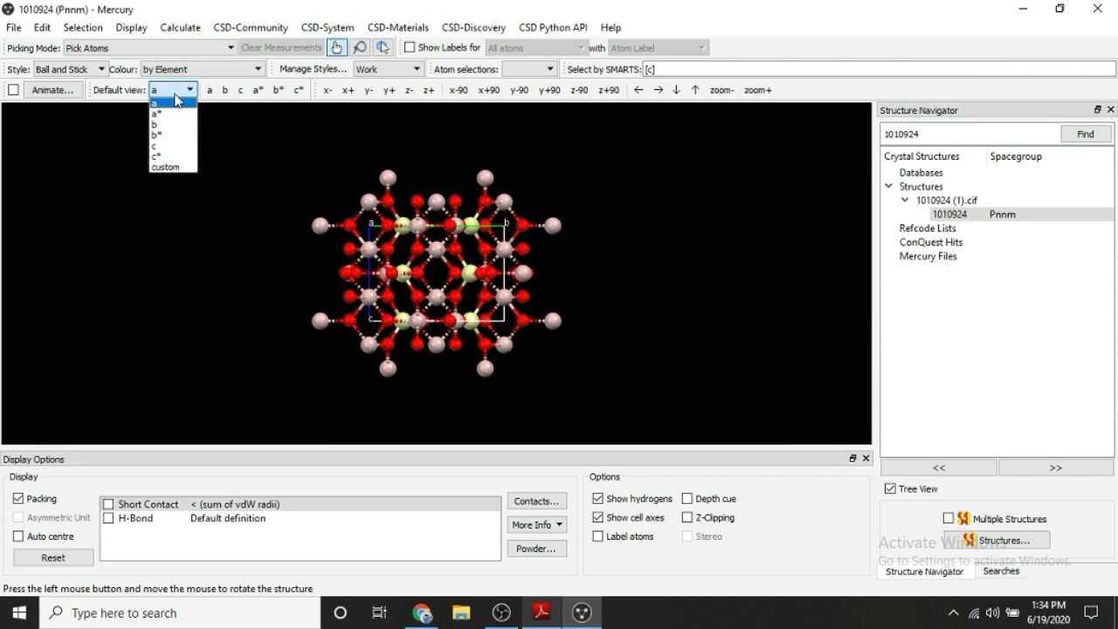
{"action": "left_click", "coordinate": [171, 114]}
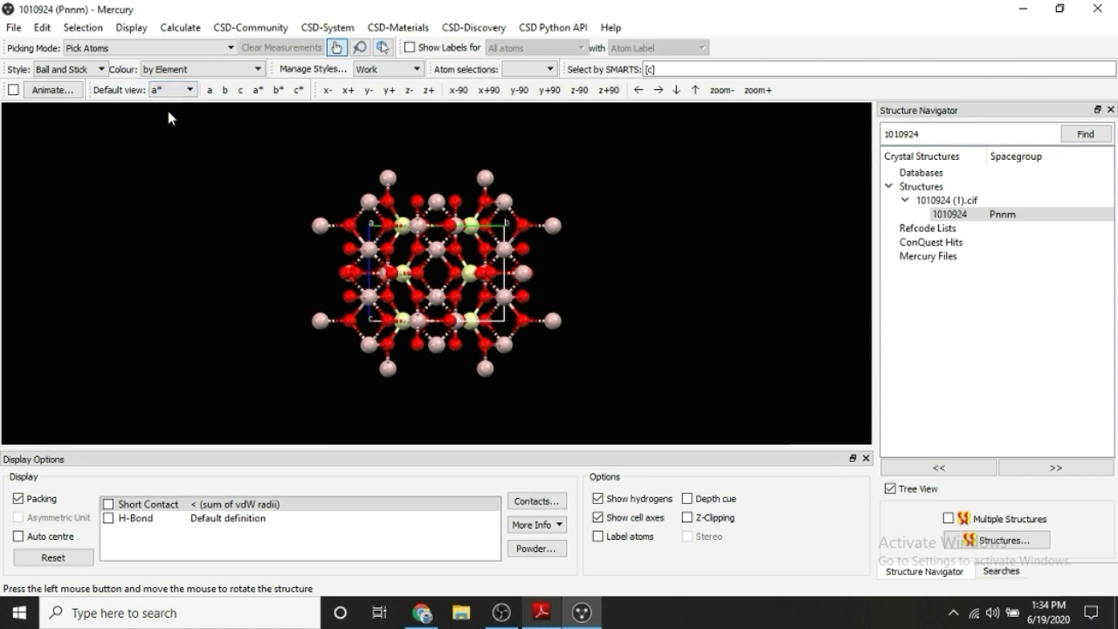
{"action": "left_click", "coordinate": [168, 93]}
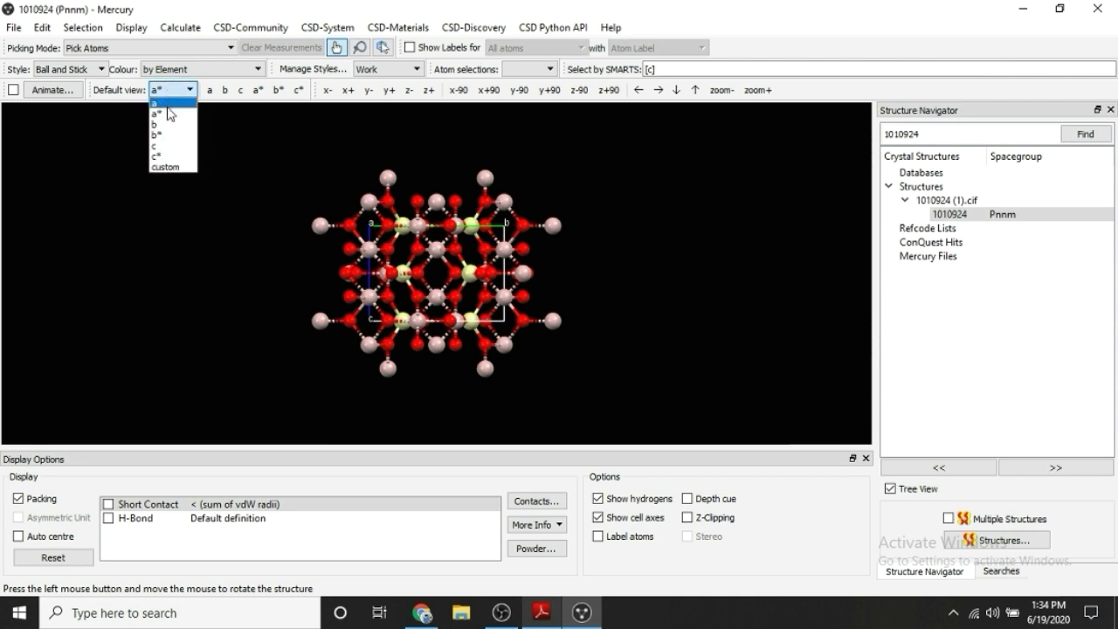
{"action": "left_click", "coordinate": [161, 124]}
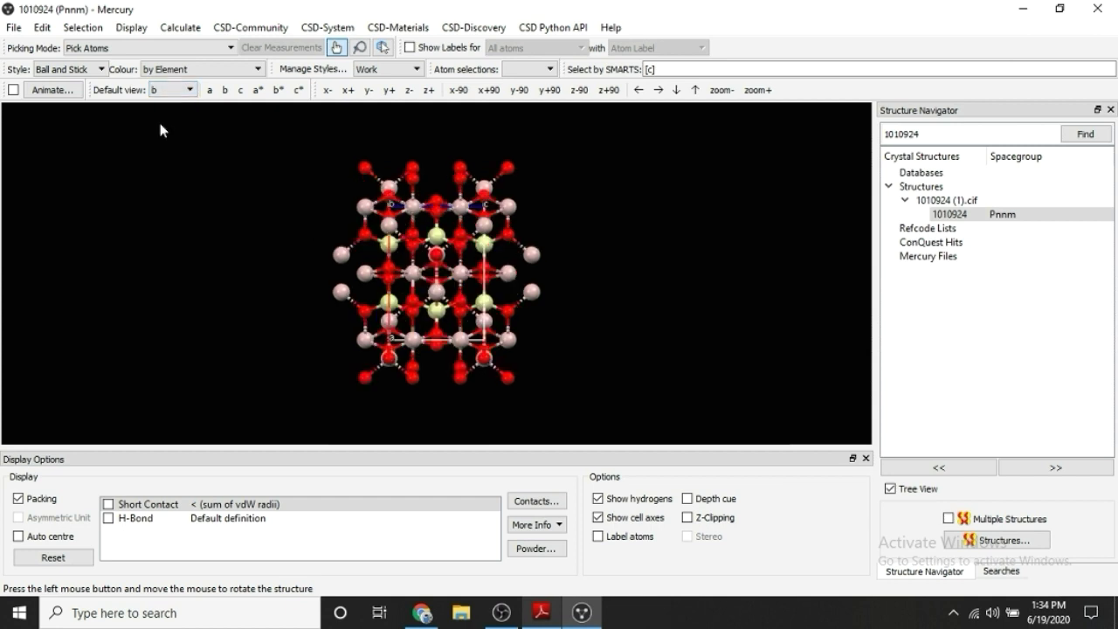
{"action": "left_click", "coordinate": [173, 90]}
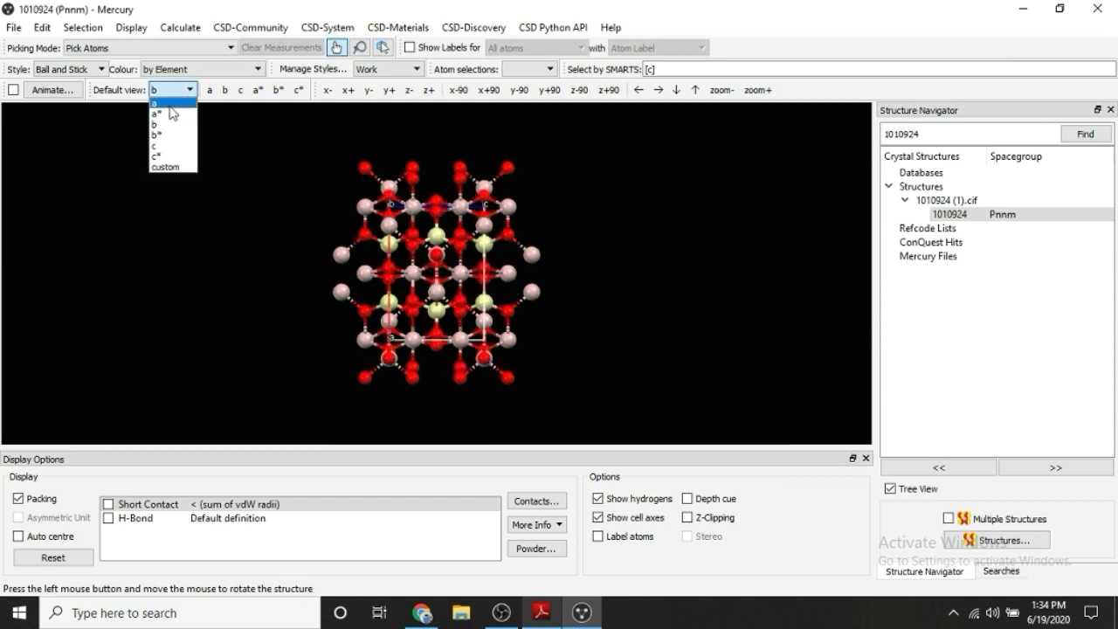
{"action": "left_click", "coordinate": [161, 146]}
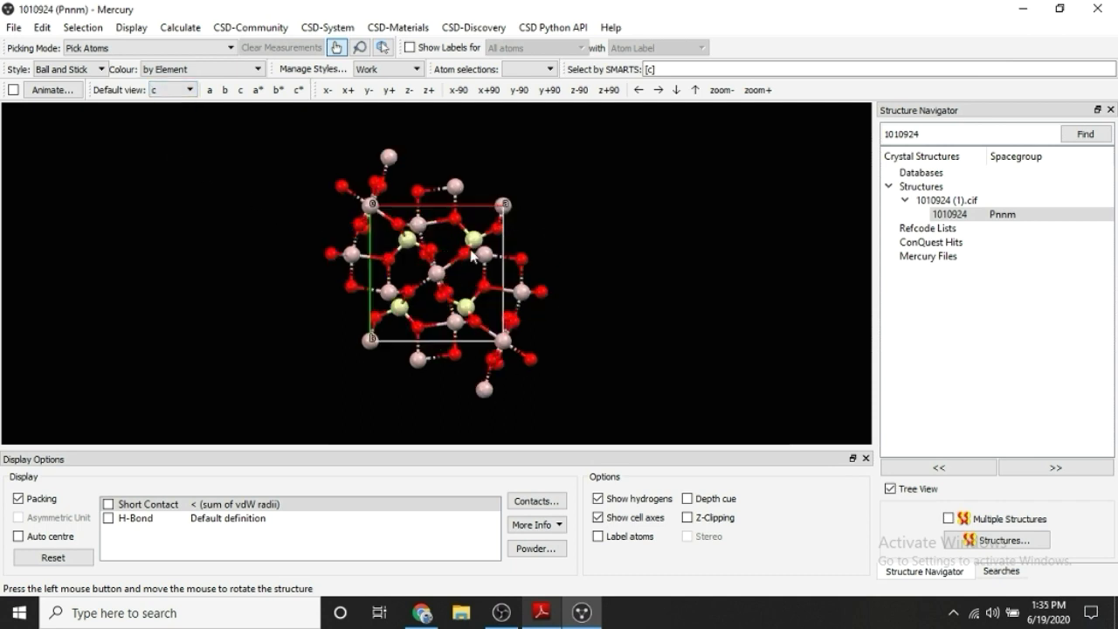
{"action": "left_click_drag", "start_coordinate": [581, 229], "coordinate": [616, 248]}
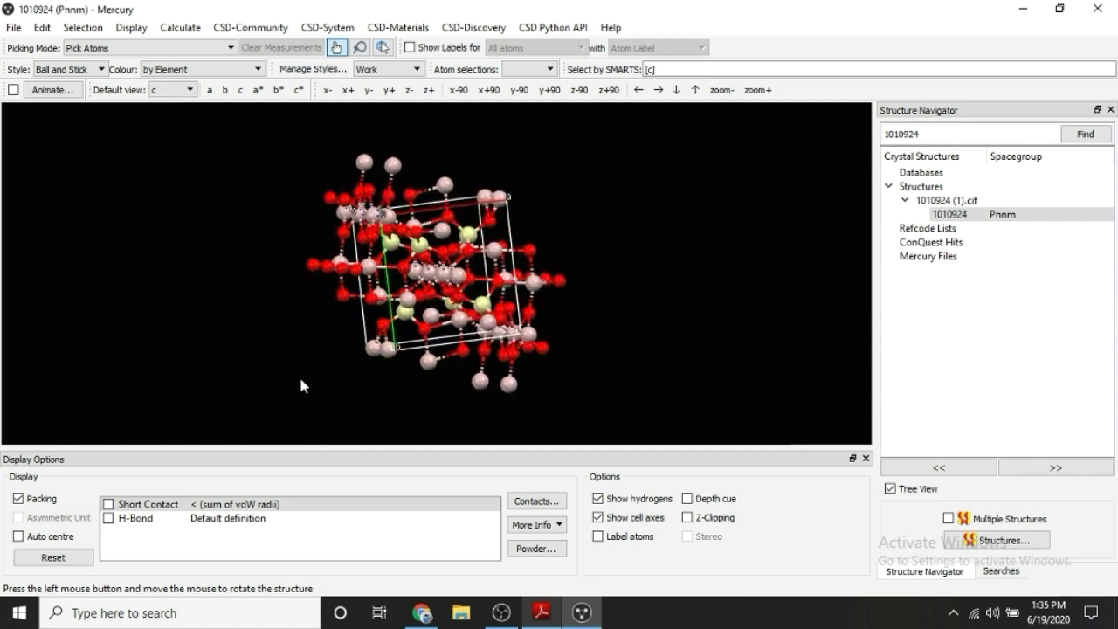
Step: Turn off packing, show the cell axes around the unpacked structure, and view it from different angles
{"action": "left_click", "coordinate": [35, 500]}
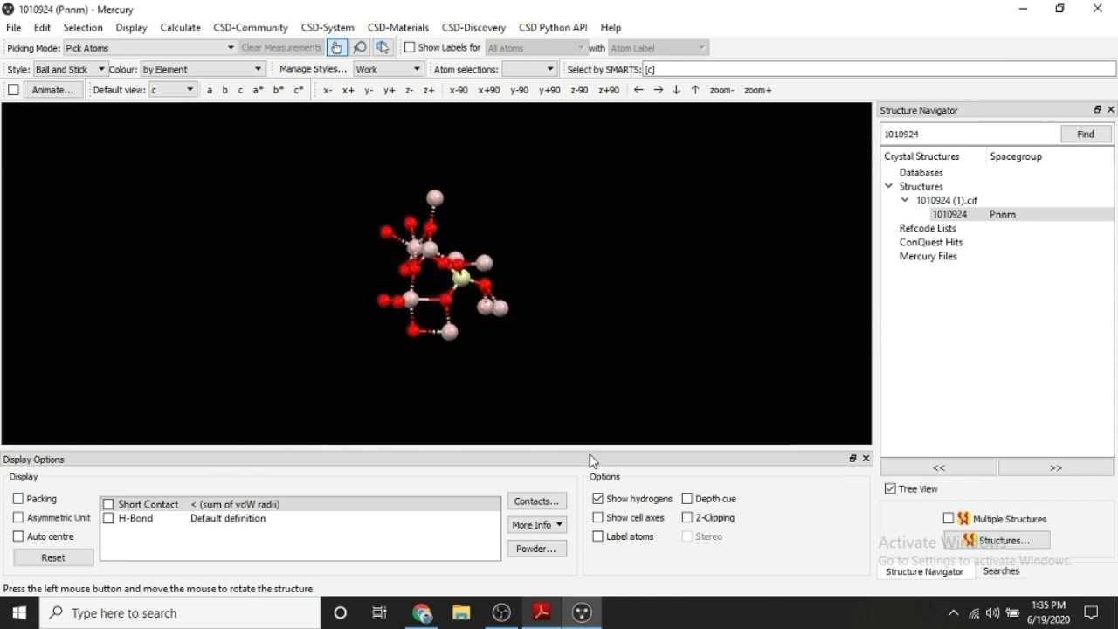
{"action": "left_click", "coordinate": [599, 518]}
{"action": "left_click_drag", "start_coordinate": [585, 401], "coordinate": [728, 318]}
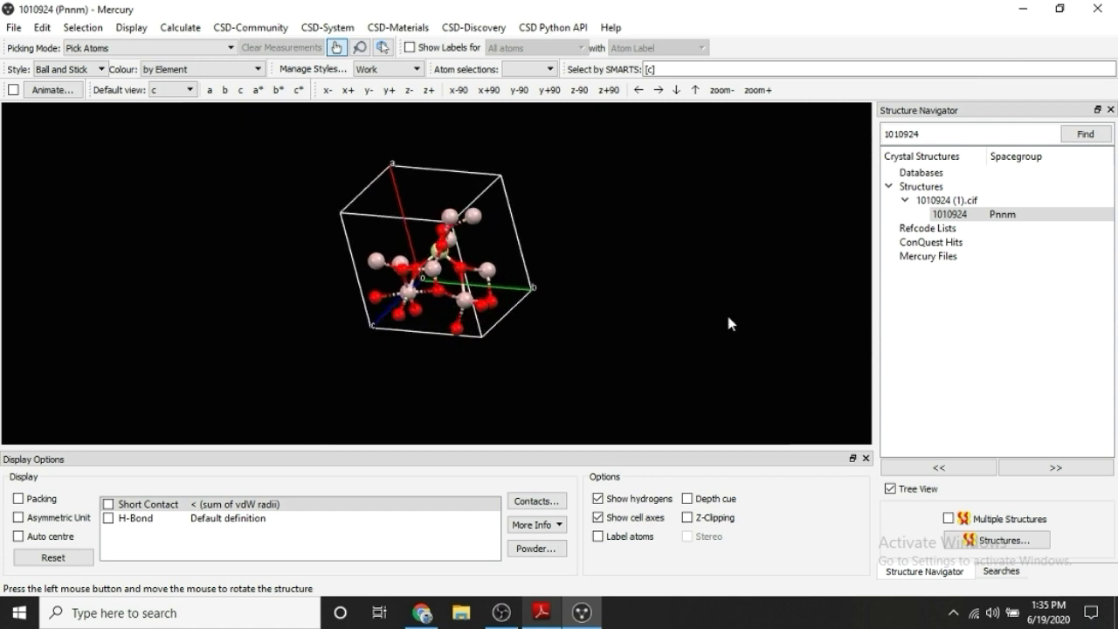
{"action": "left_click_drag", "start_coordinate": [730, 323], "coordinate": [734, 290]}
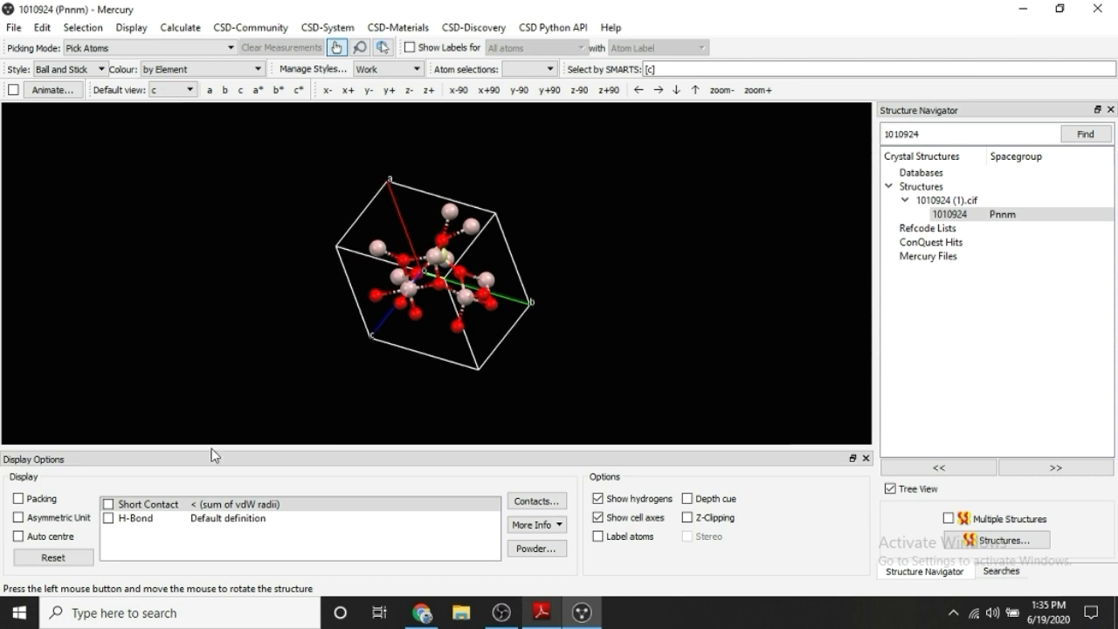
Step: Turn packing back on, inspect the structure from different angles, and orient the view along the a axis
{"action": "left_click", "coordinate": [41, 499]}
{"action": "left_click_drag", "start_coordinate": [672, 203], "coordinate": [440, 206]}
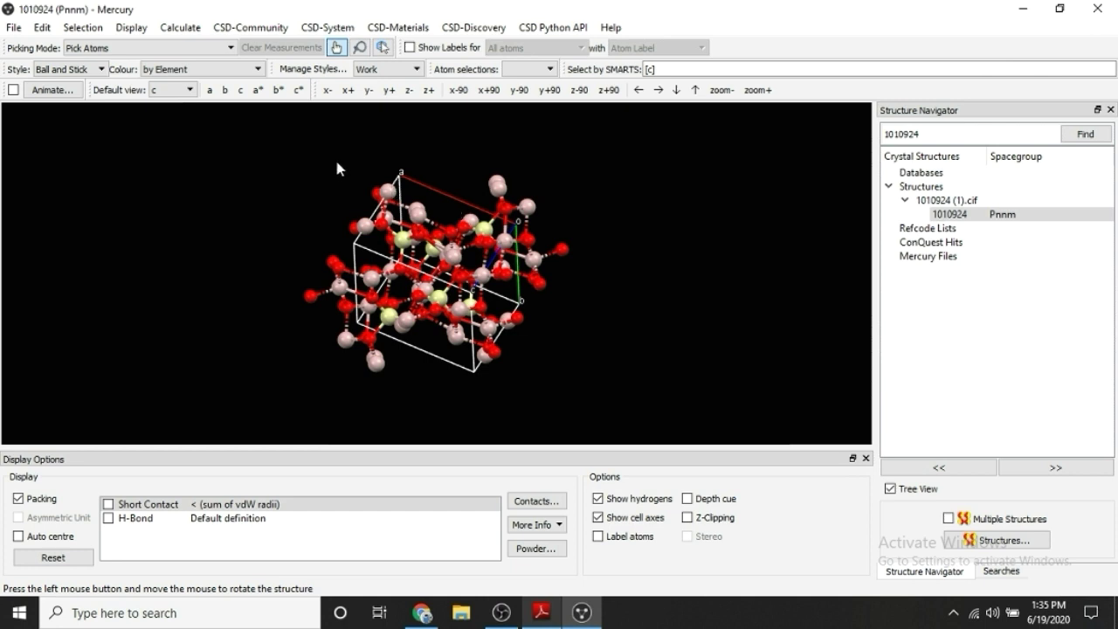
{"action": "left_click_drag", "start_coordinate": [335, 163], "coordinate": [327, 182]}
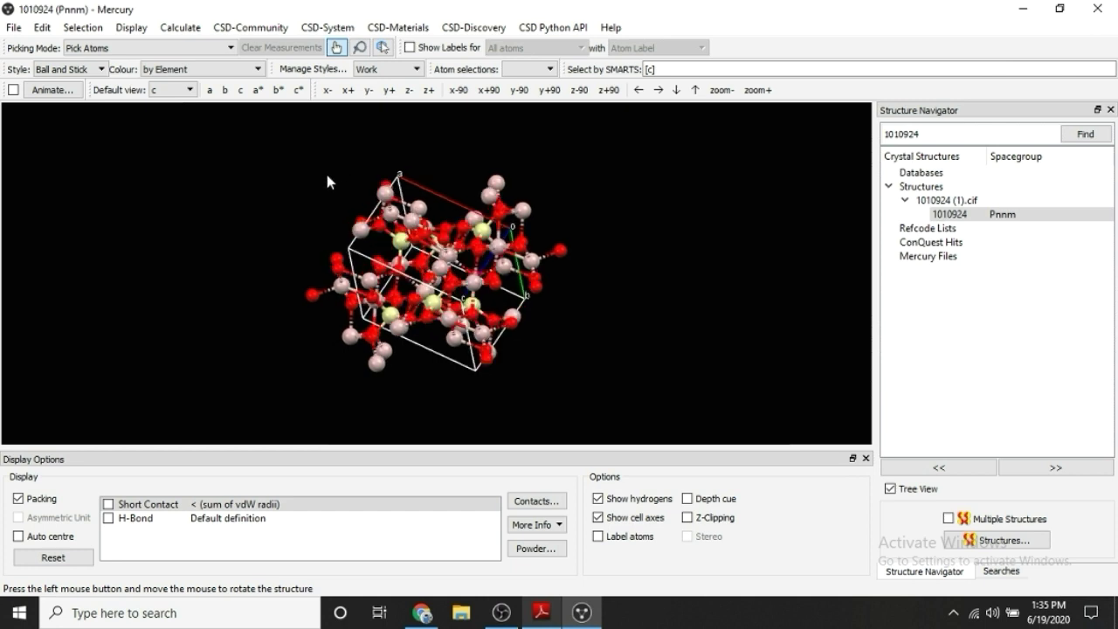
{"action": "left_click", "coordinate": [210, 90]}
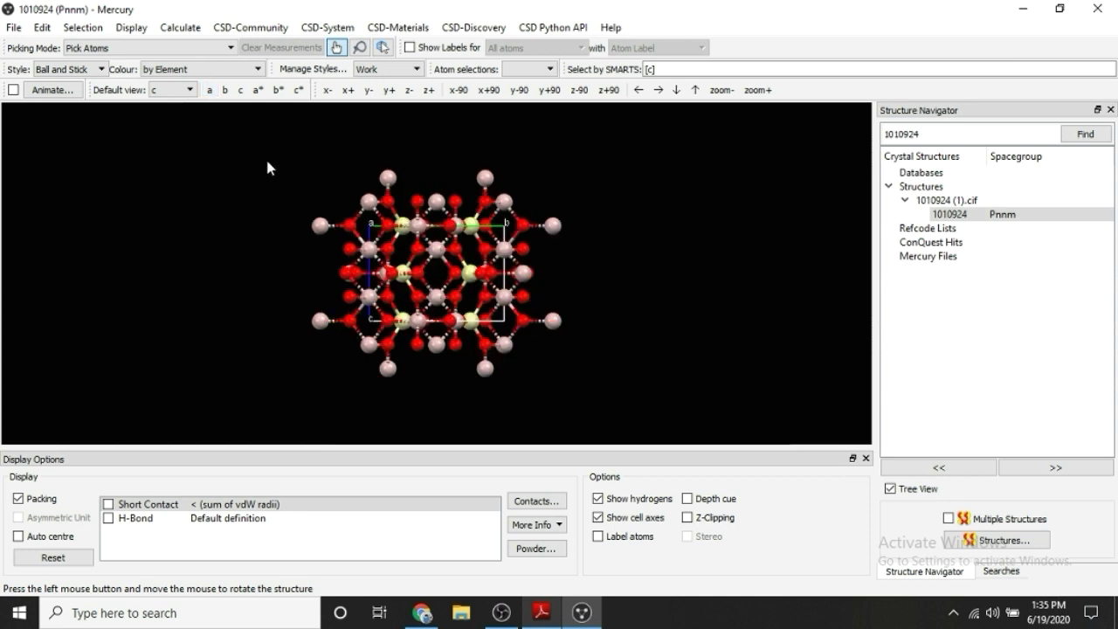
Step: Start saving the current view as a PNG image in the Kelompok 9 folder
{"action": "left_click", "coordinate": [4, 29]}
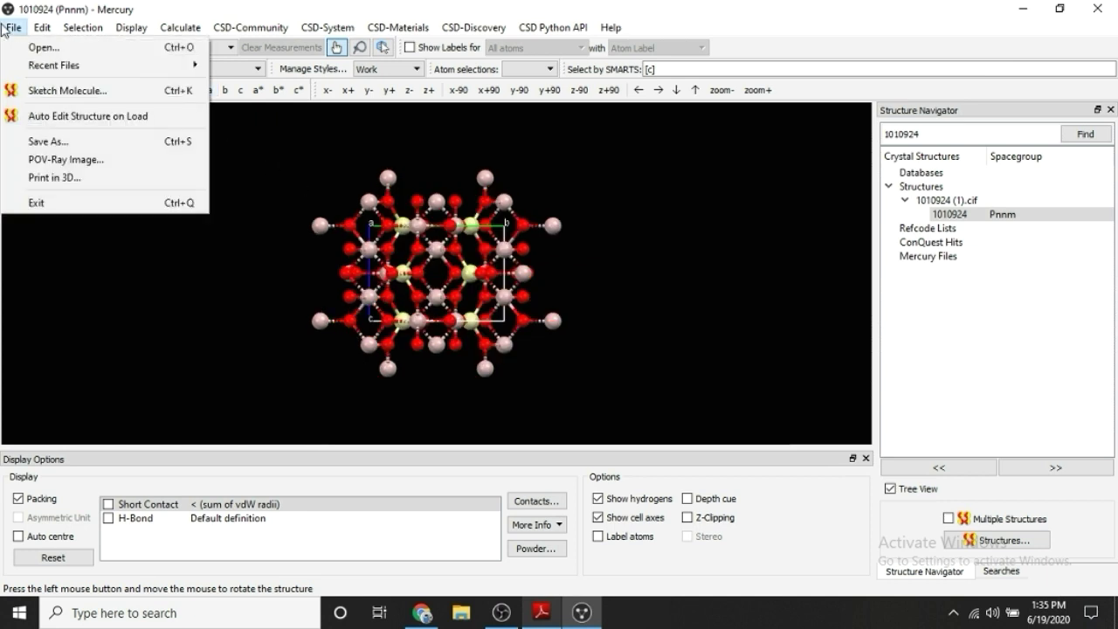
{"action": "left_click", "coordinate": [78, 140]}
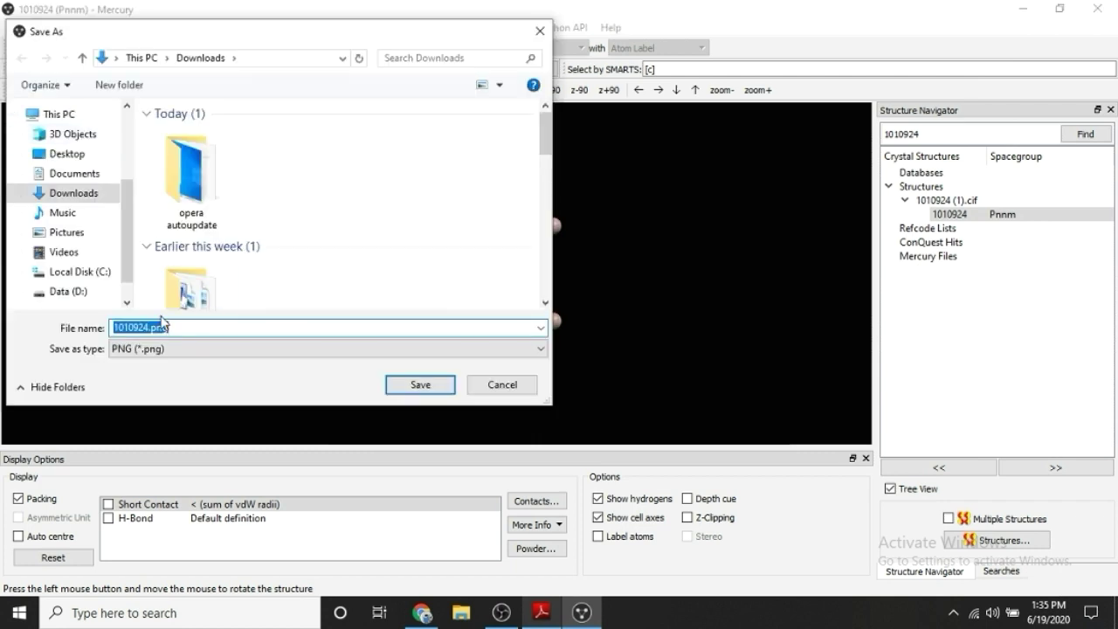
{"action": "scroll", "coordinate": [105, 153], "scroll_direction": "up", "scroll_amount": 3}
{"action": "left_click", "coordinate": [88, 161]}
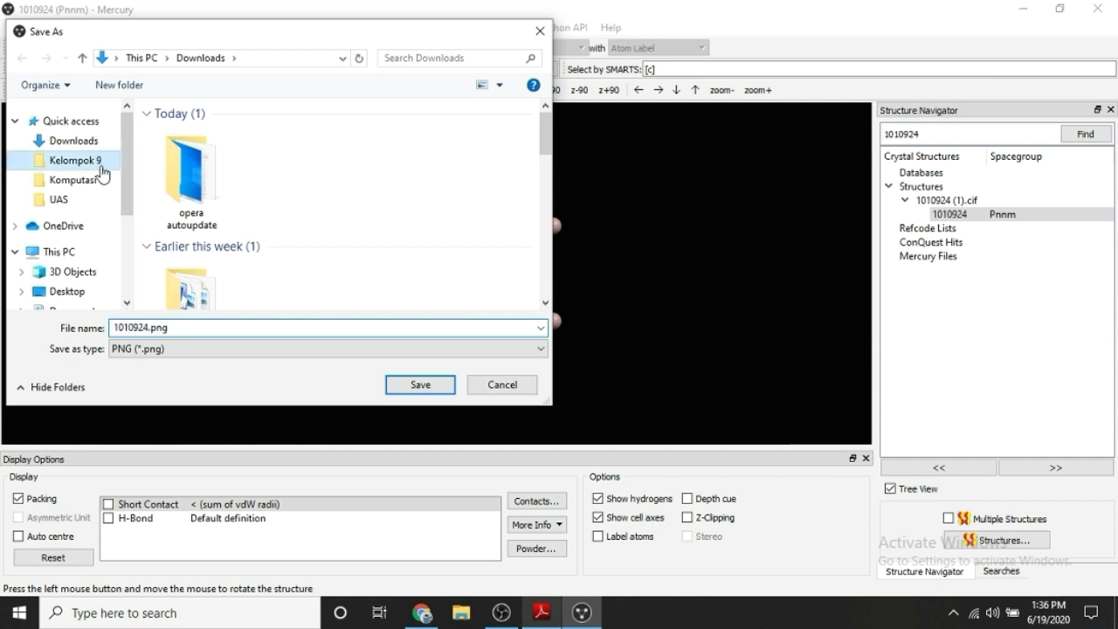
{"action": "left_click", "coordinate": [161, 333]}
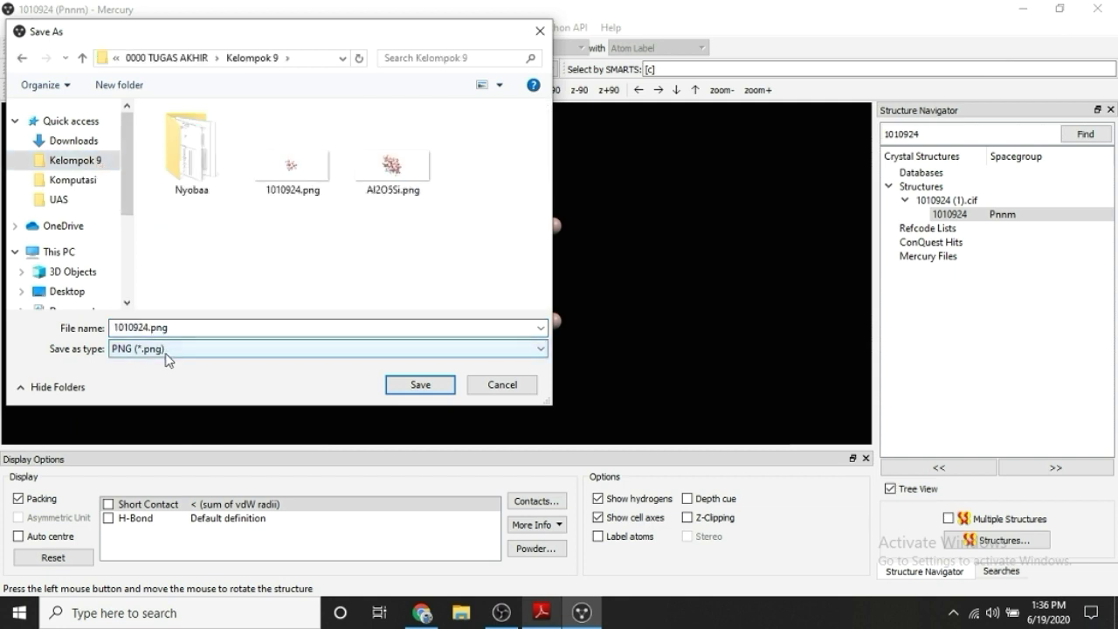
{"action": "left_click", "coordinate": [162, 349]}
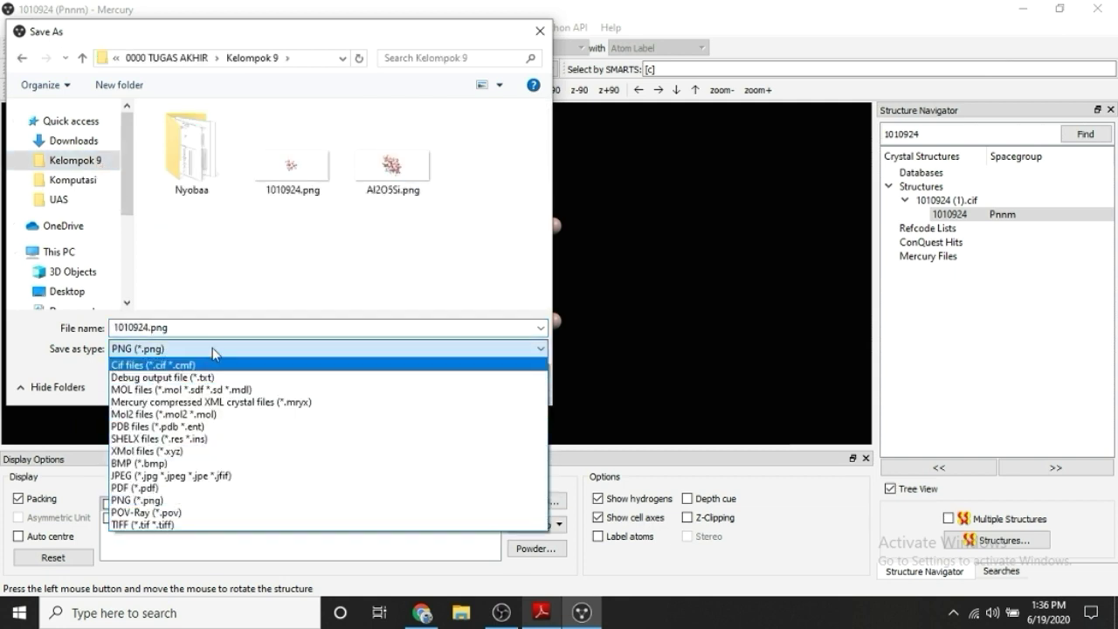
{"action": "left_click", "coordinate": [163, 502]}
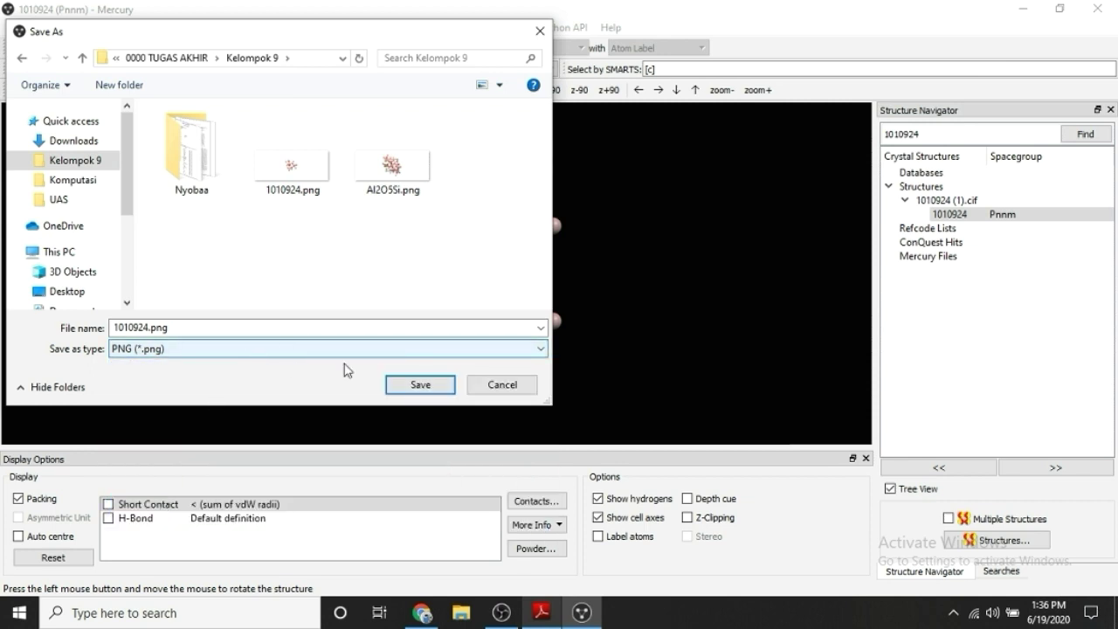
Step: Name the image Andalusite and save it at the current window size with a transparent background
{"action": "left_click", "coordinate": [153, 327]}
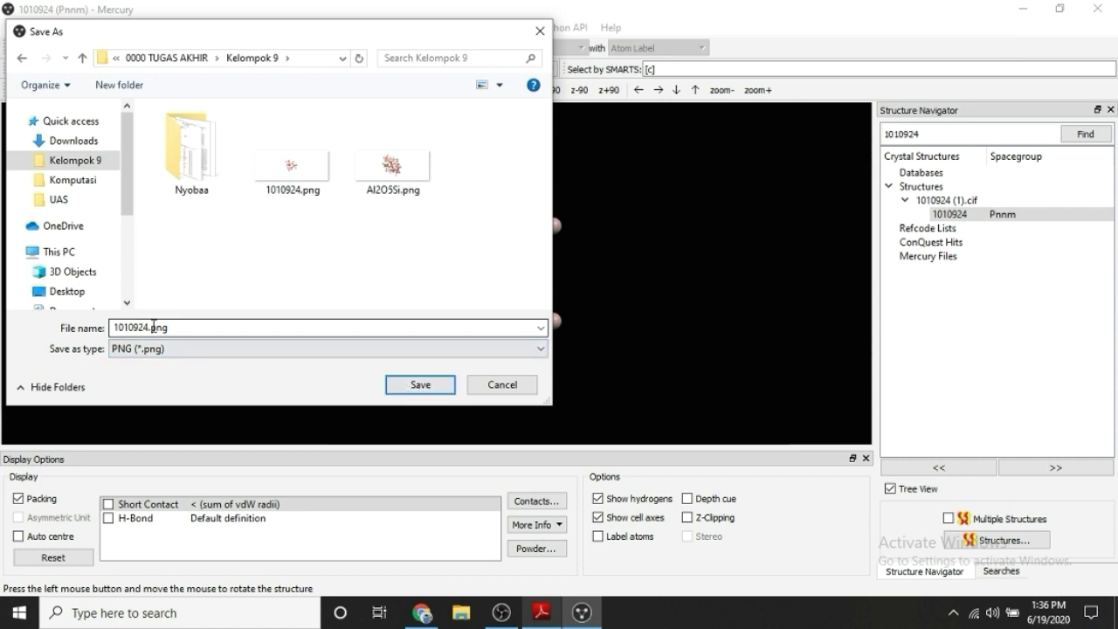
{"action": "double_click", "coordinate": [150, 327]}
{"action": "left_click", "coordinate": [150, 327]}
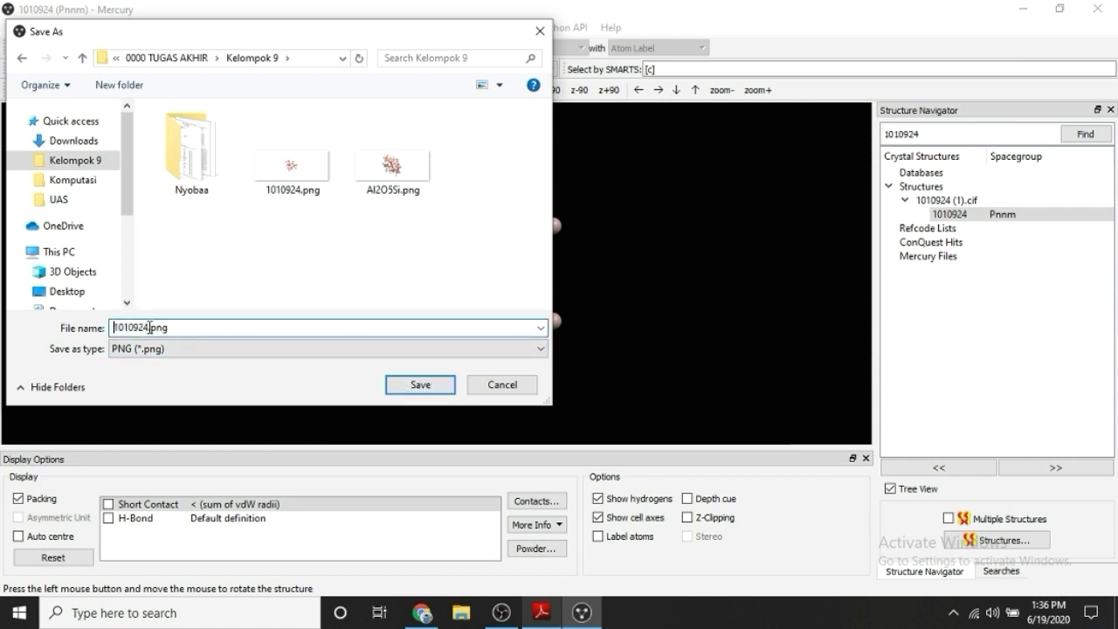
{"action": "left_click_drag", "start_coordinate": [151, 327], "coordinate": [153, 328]}
{"action": "key", "text": "BackSpace"}
{"action": "type", "text": "Andalusite"}
{"action": "left_click", "coordinate": [408, 389]}
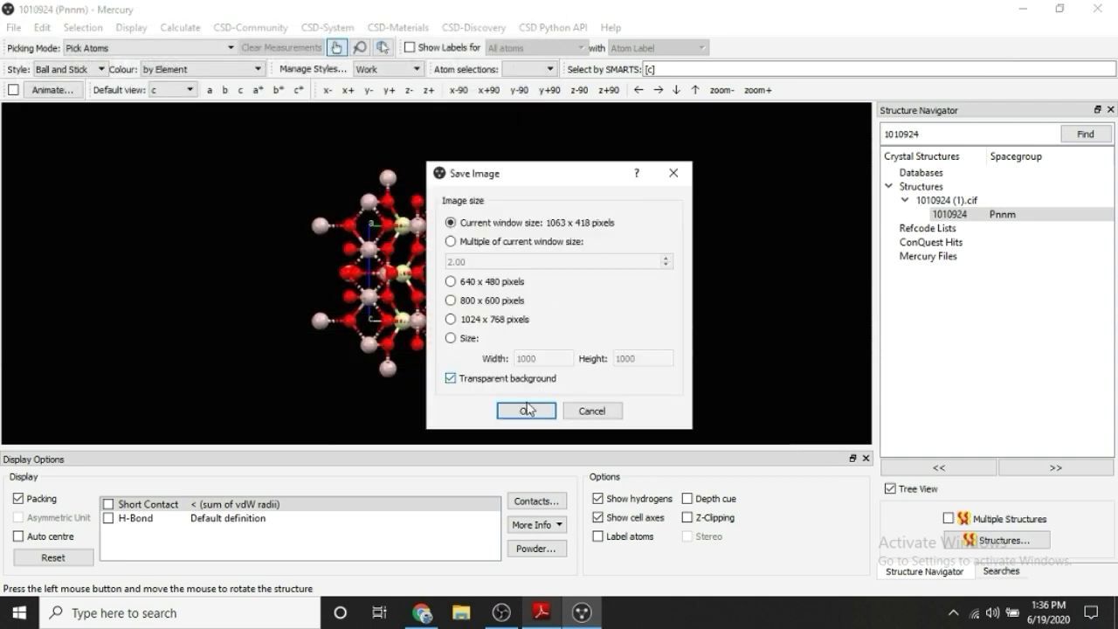
{"action": "left_click", "coordinate": [527, 414]}
{"action": "left_click", "coordinate": [527, 414]}
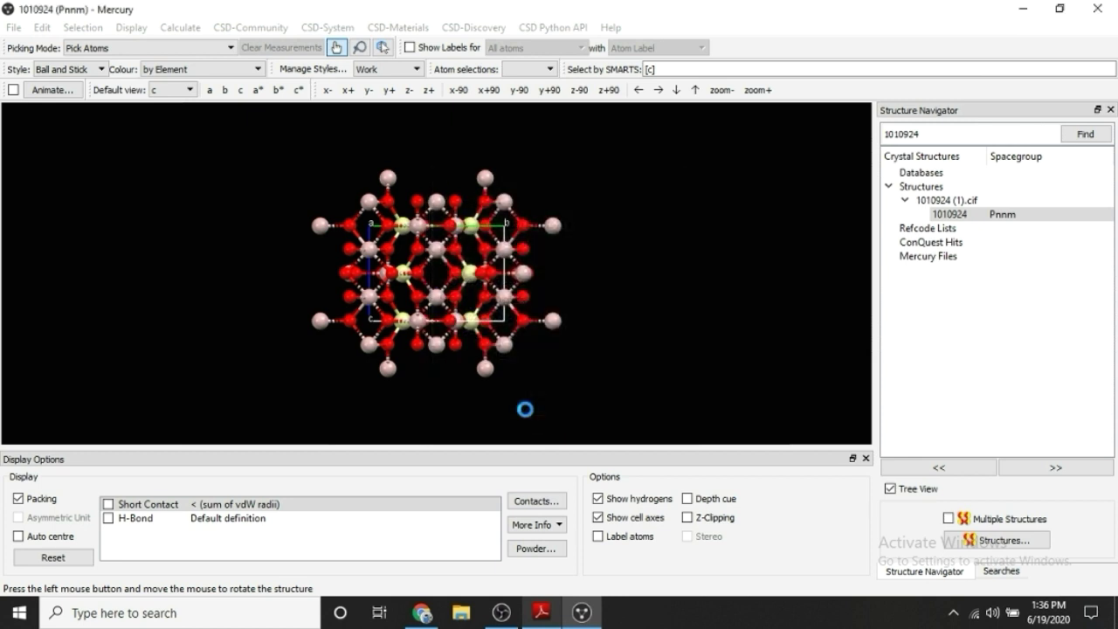
Step: Apply the Publication style to the packed structure, display it as Ball and Stick, and set the default view to a
{"action": "left_click", "coordinate": [377, 71]}
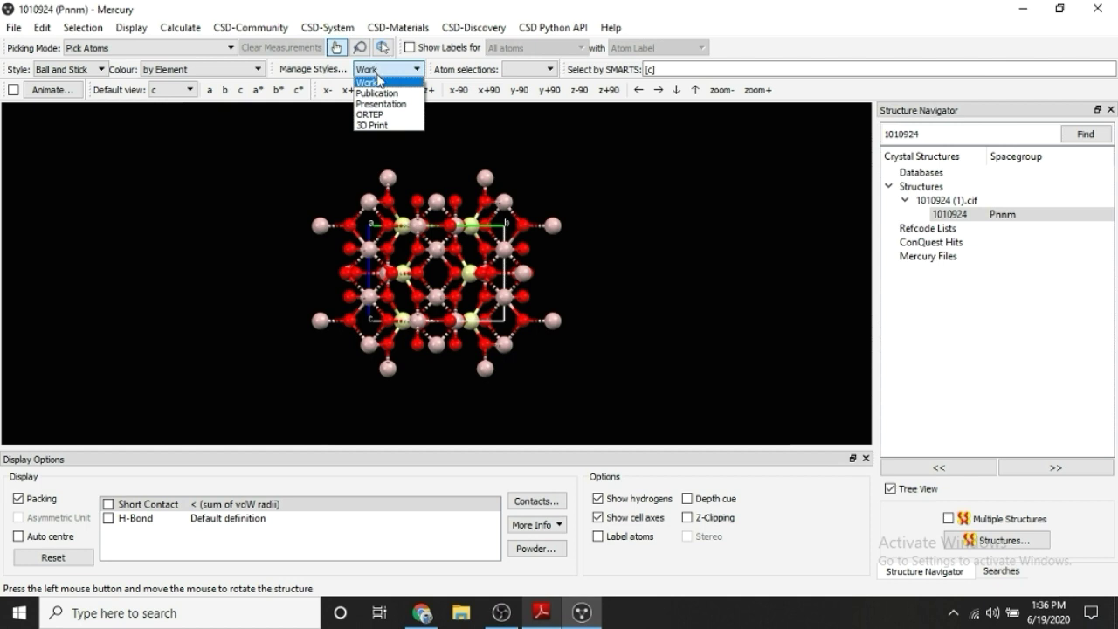
{"action": "left_click", "coordinate": [382, 93]}
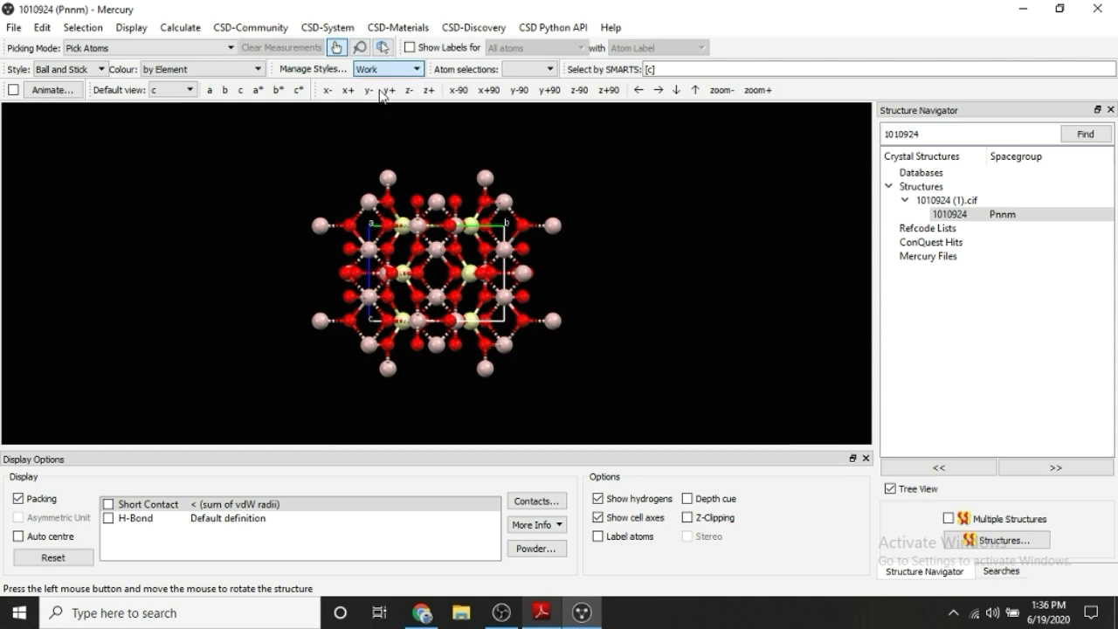
{"action": "left_click", "coordinate": [94, 70]}
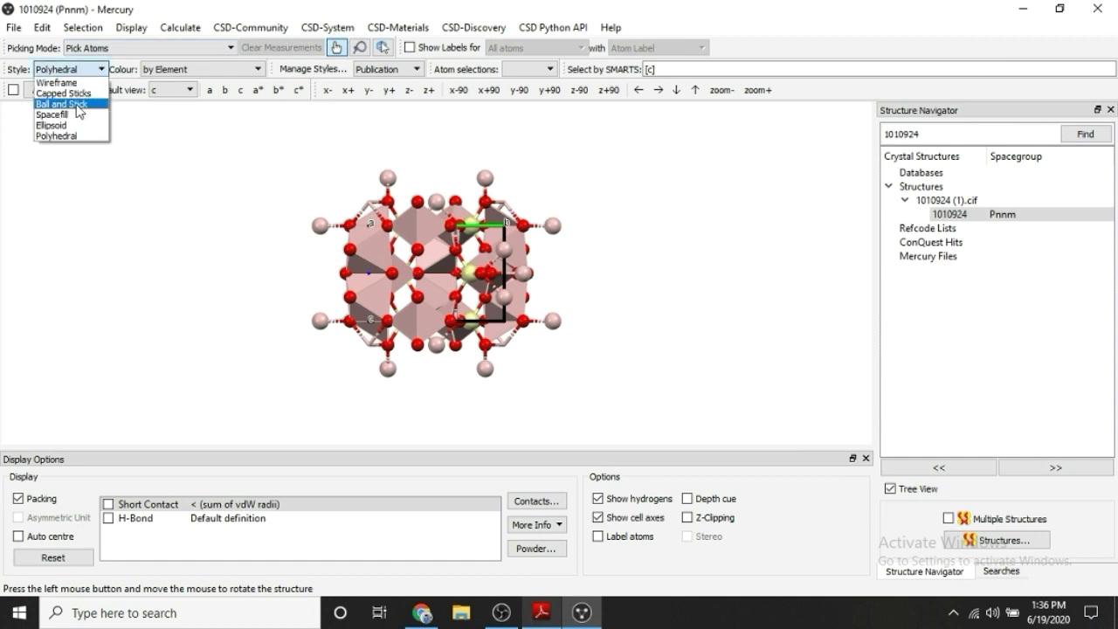
{"action": "left_click", "coordinate": [77, 104]}
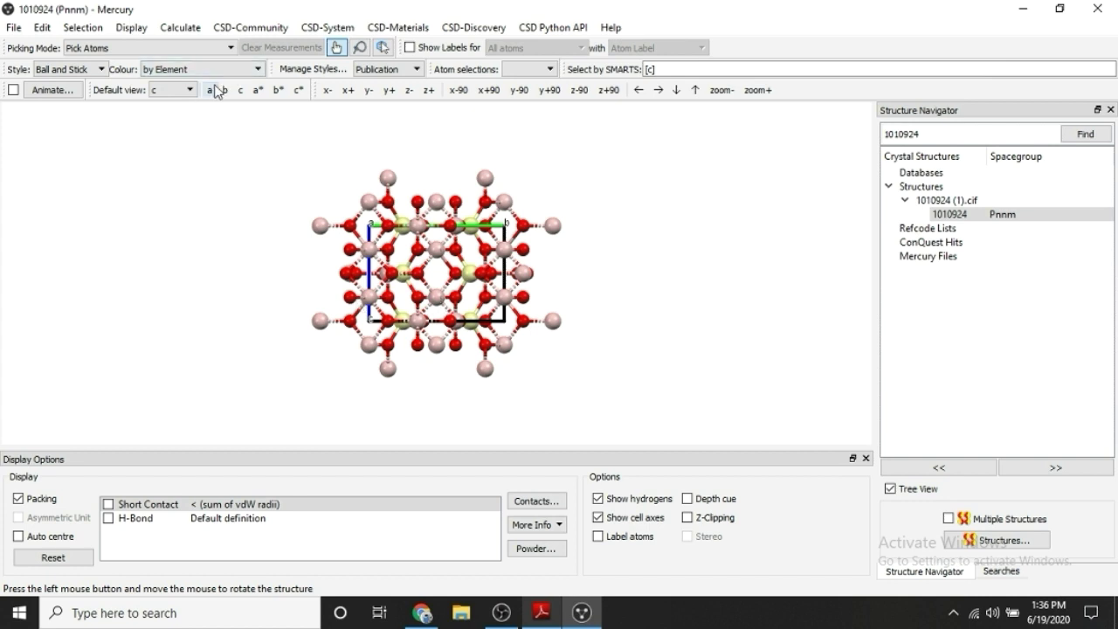
{"action": "left_click", "coordinate": [189, 90]}
{"action": "left_click", "coordinate": [179, 104]}
Step: Start saving the a-axis view in the Kelompok 9 folder, name the file Publication Andalusite (a), and copy that name
{"action": "left_click", "coordinate": [14, 27]}
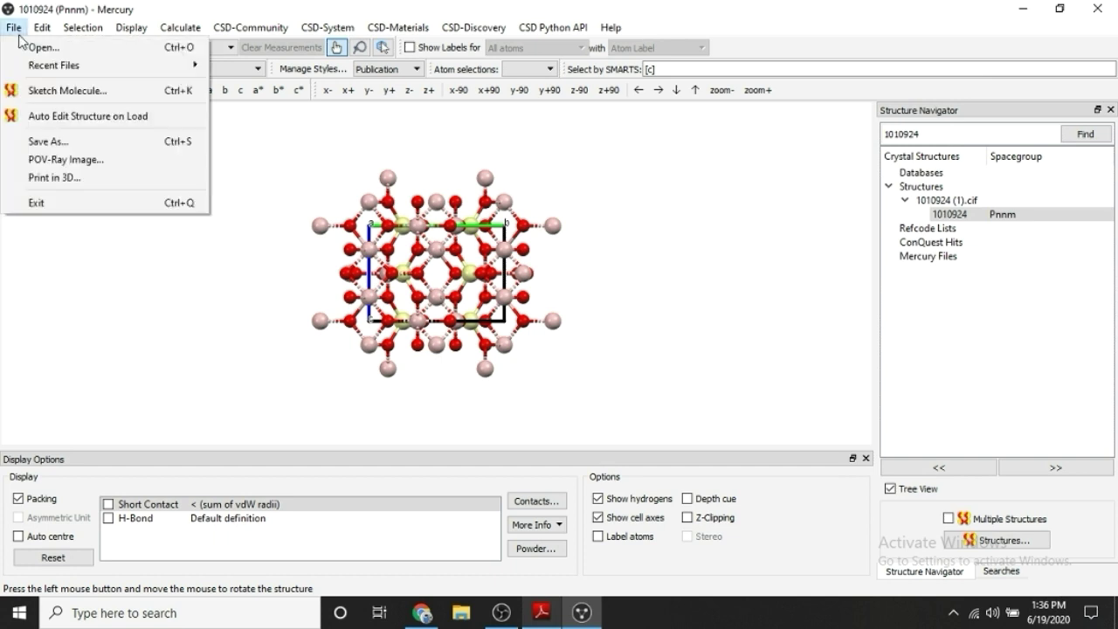
{"action": "left_click", "coordinate": [75, 142]}
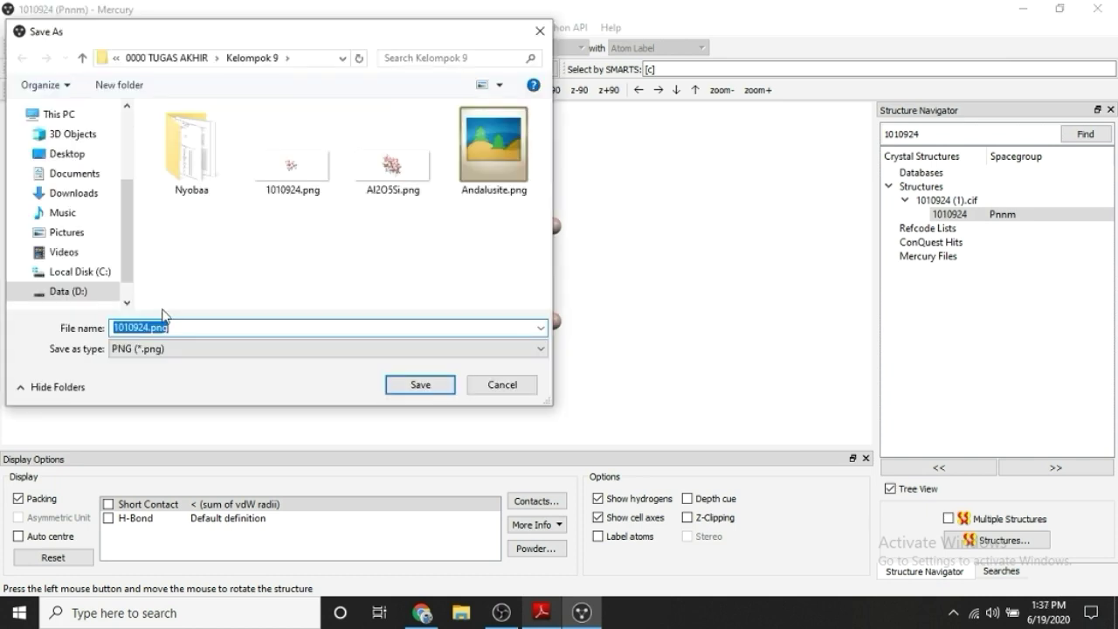
{"action": "left_click", "coordinate": [149, 326]}
{"action": "key", "text": "BackSpace"}
{"action": "key", "text": "BackSpace"}
{"action": "key", "text": "BackSpace"}
{"action": "key", "text": "BackSpace"}
{"action": "key", "text": "BackSpace"}
{"action": "key", "text": "BackSpace"}
{"action": "key", "text": "BackSpace"}
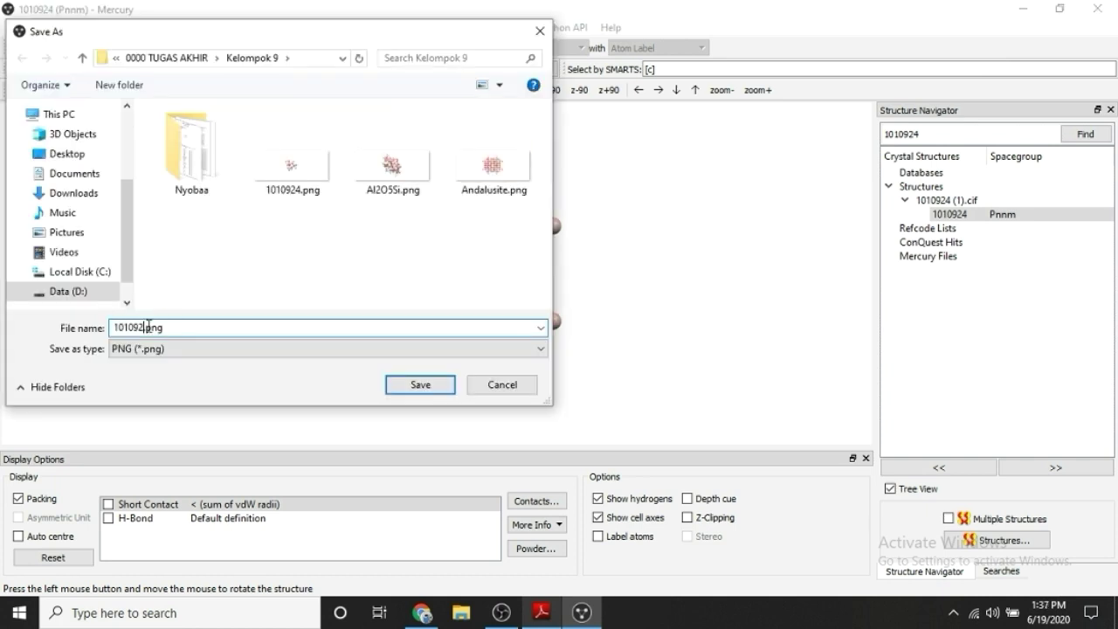
{"action": "type", "text": "Pub"}
{"action": "key", "text": "BackSpace"}
{"action": "type", "text": "lication Andalusite "}
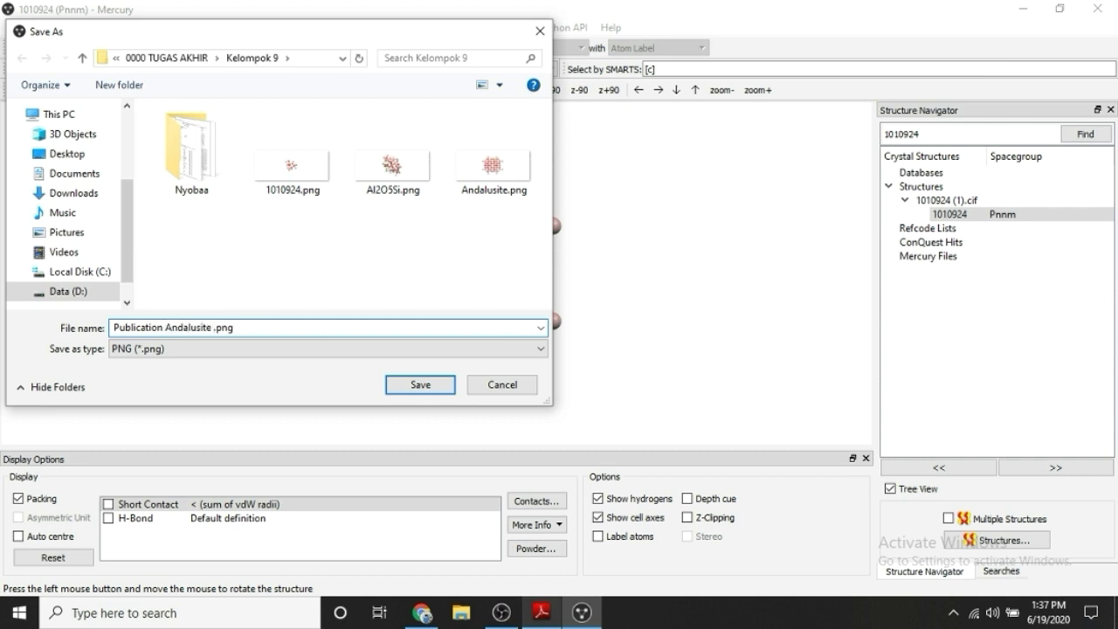
{"action": "type", "text": "(a)"}
{"action": "key", "text": "ctrl+shift+Left"}
{"action": "key", "text": "ctrl+shift+Left"}
{"action": "key", "text": "ctrl+c"}
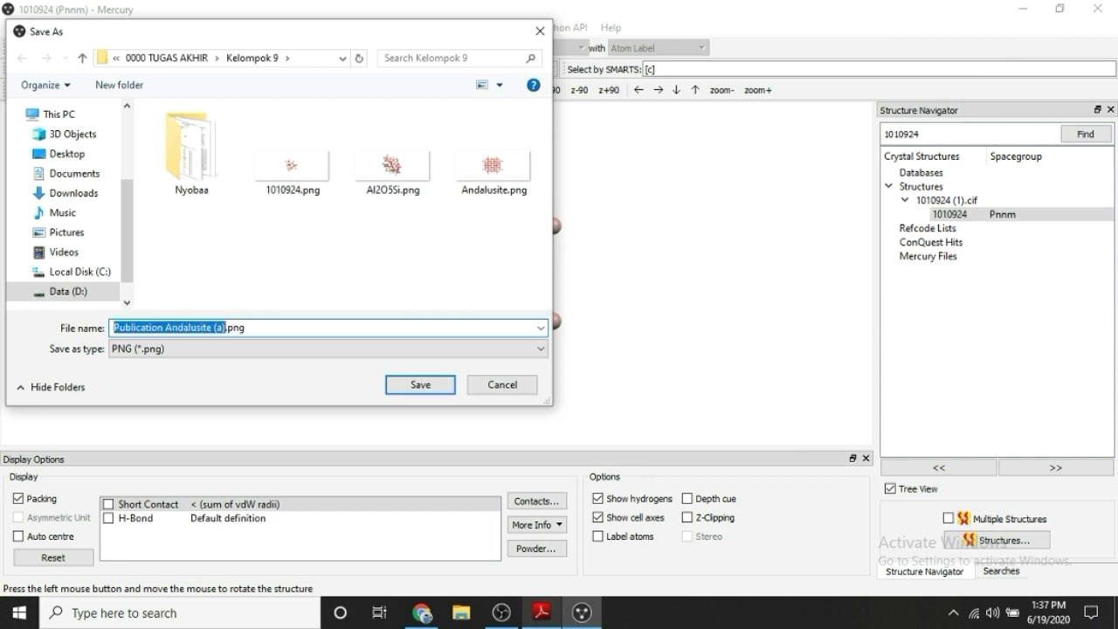
Step: Save the a-axis image as PNG at the current window size with a transparent background
{"action": "left_click", "coordinate": [118, 351]}
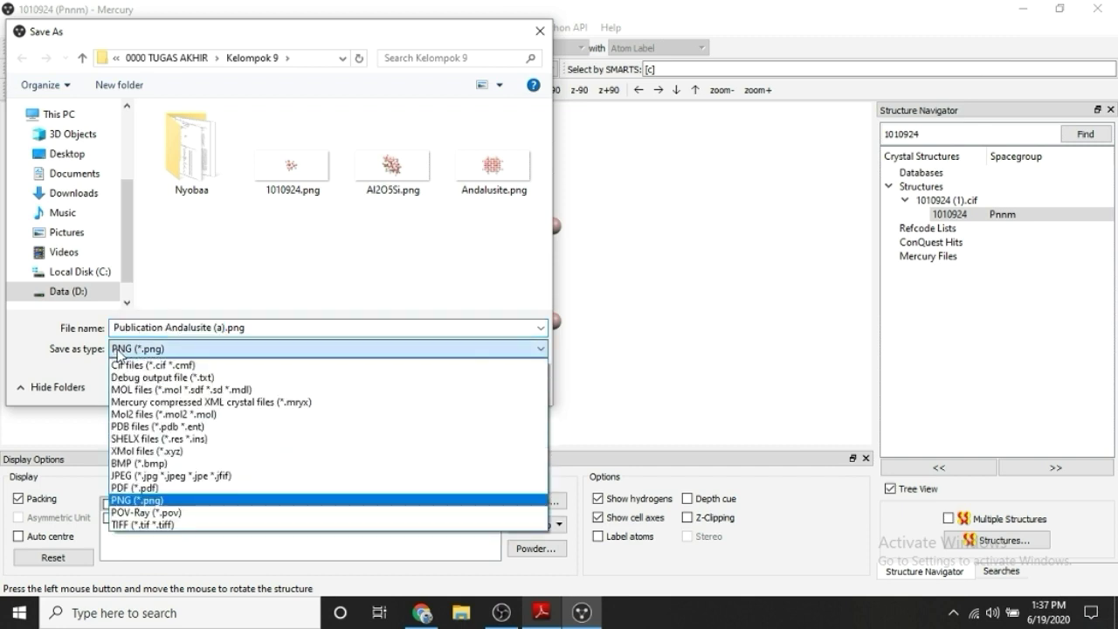
{"action": "left_click", "coordinate": [129, 503]}
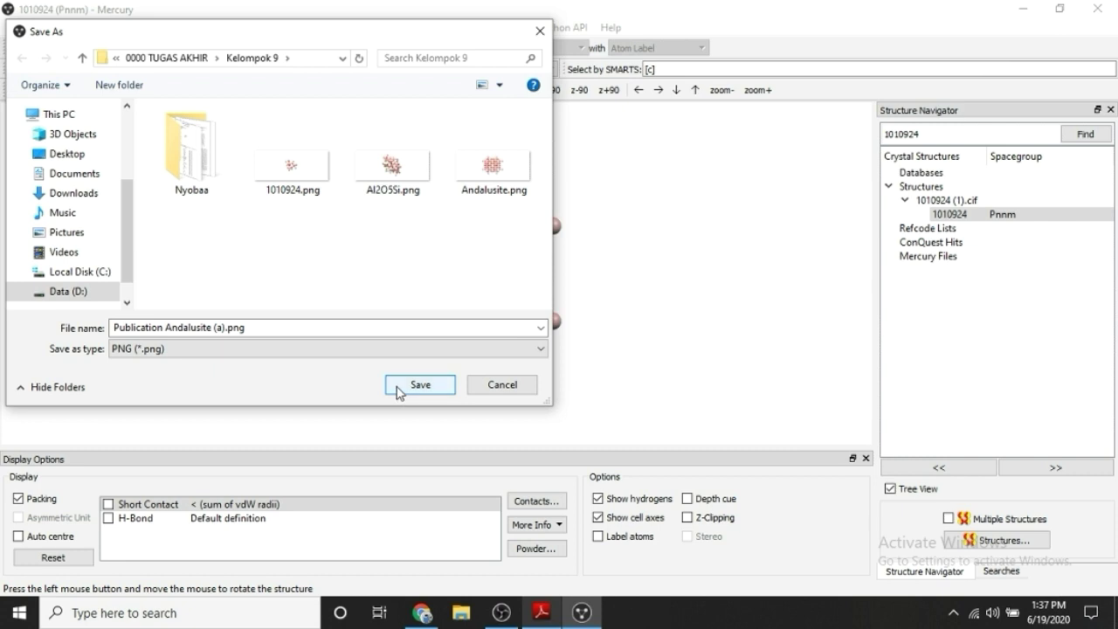
{"action": "left_click", "coordinate": [397, 387]}
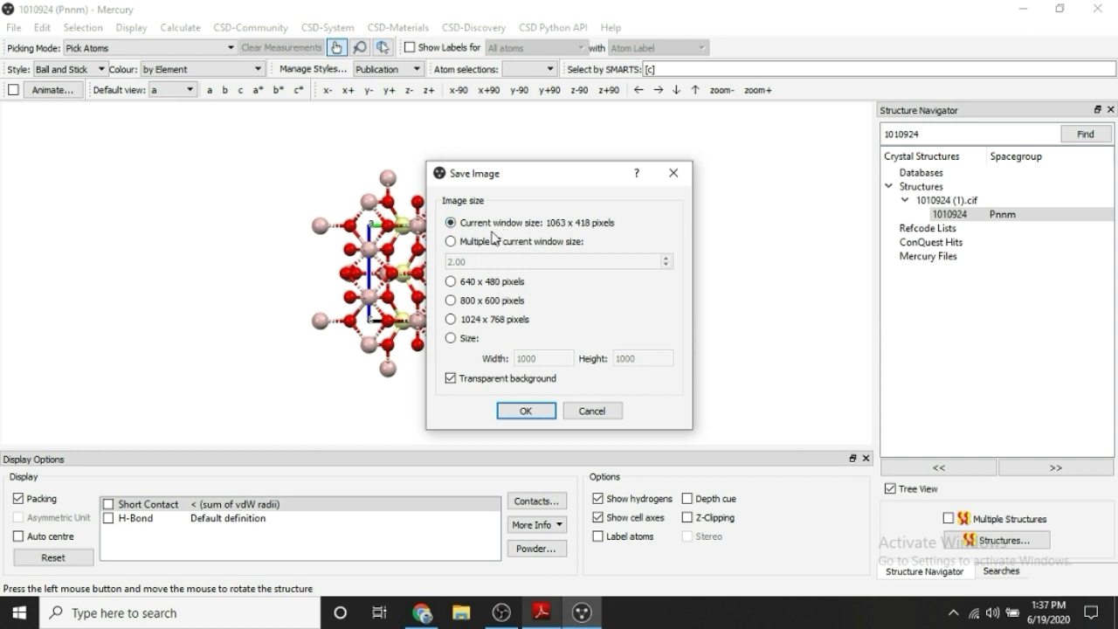
{"action": "left_click", "coordinate": [452, 243]}
{"action": "left_click", "coordinate": [457, 226]}
{"action": "left_click", "coordinate": [513, 414]}
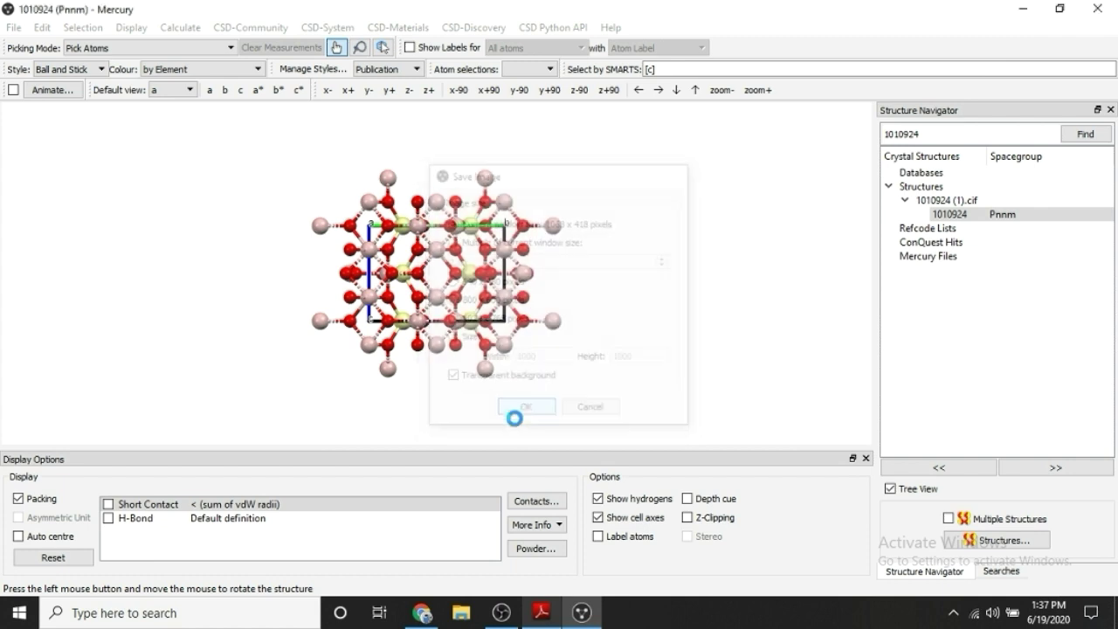
Step: Orient the structure along the b axis and save the view as the PNG image Publication Andalusite (b) at the current window size
{"action": "left_click", "coordinate": [226, 91]}
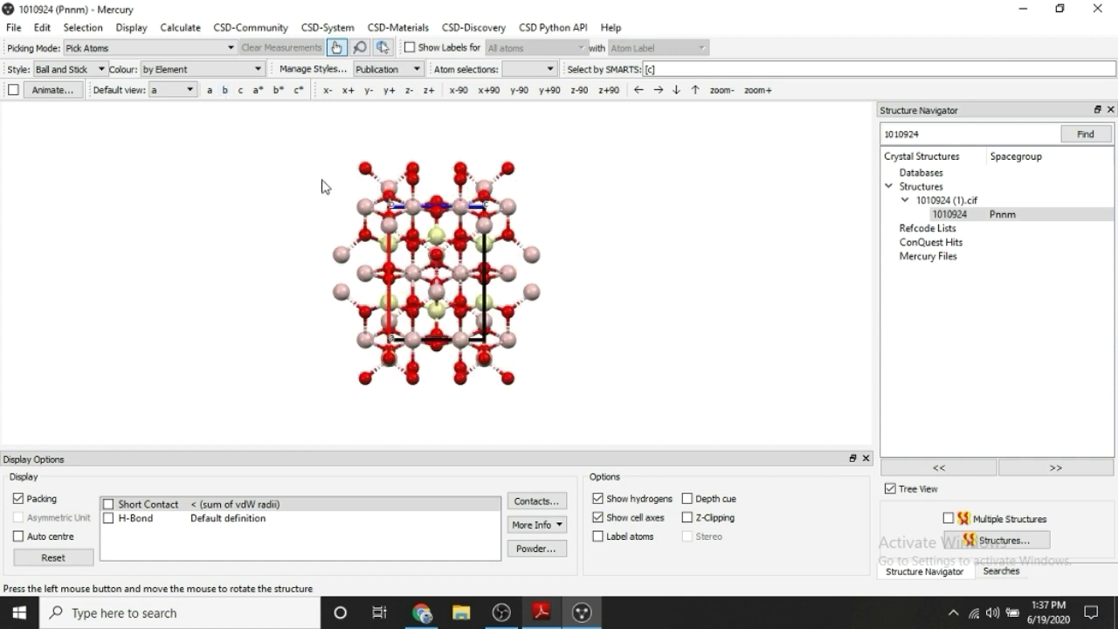
{"action": "left_click", "coordinate": [16, 27]}
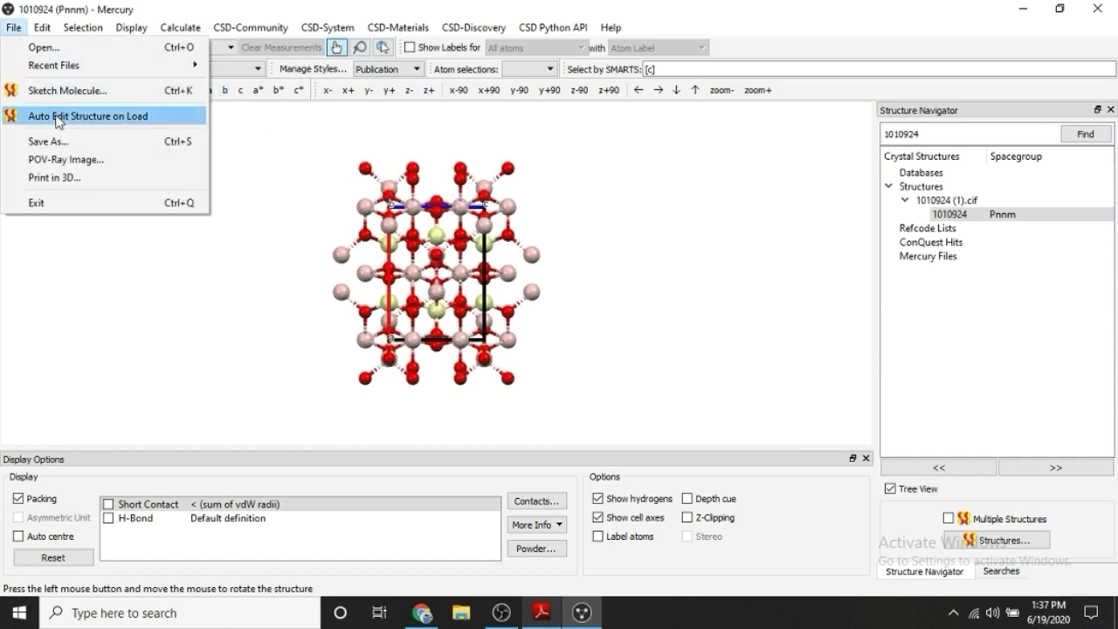
{"action": "left_click", "coordinate": [63, 144]}
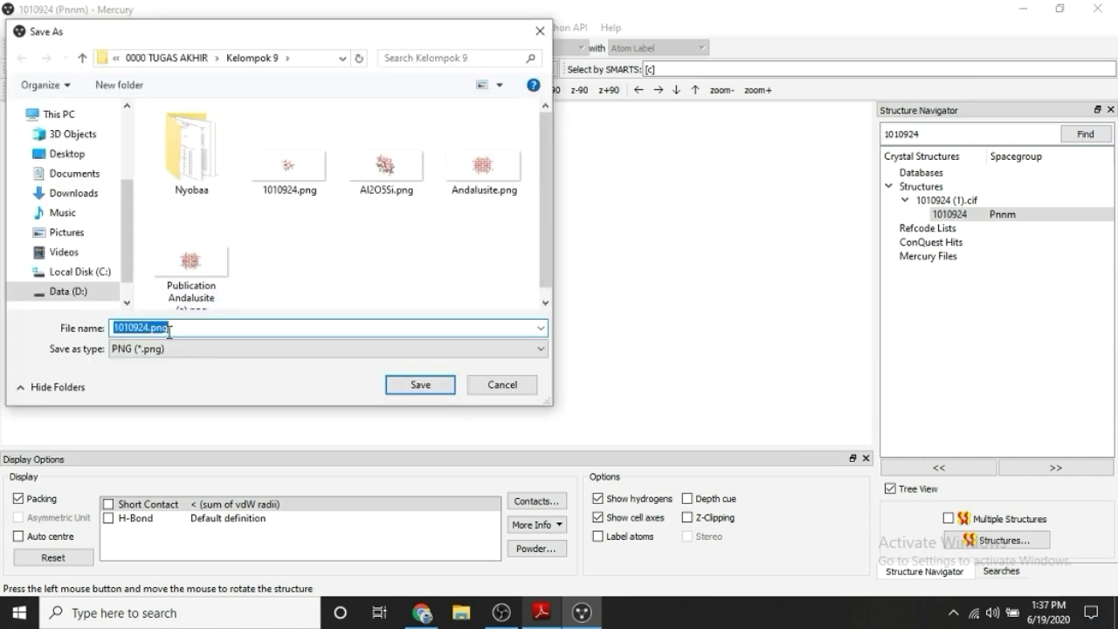
{"action": "key", "text": "ctrl+v"}
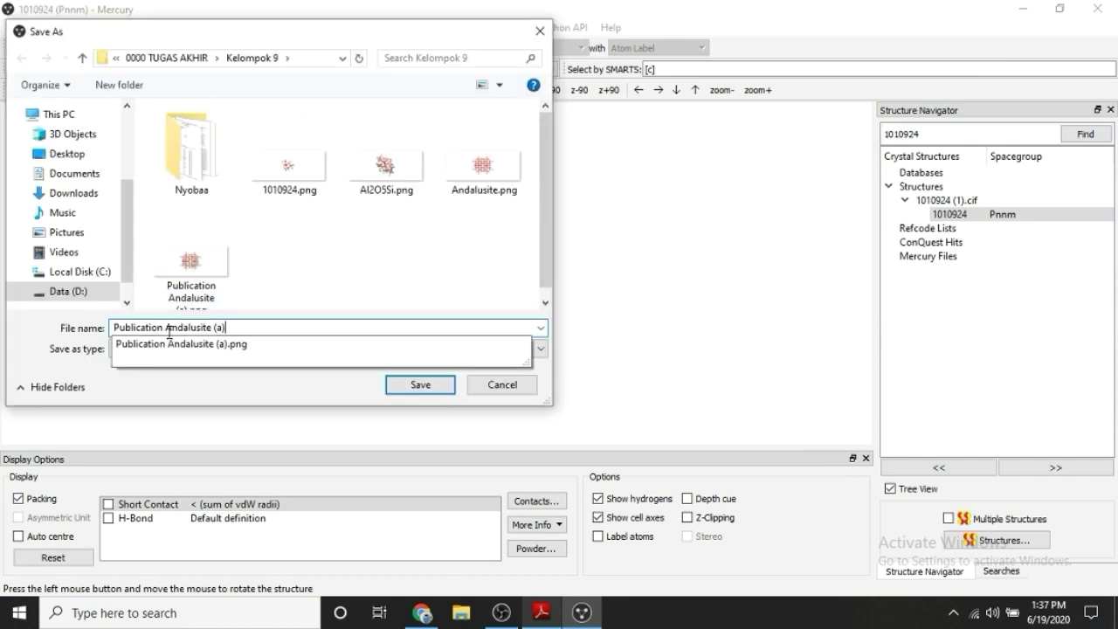
{"action": "key", "text": "Left"}
{"action": "key", "text": "BackSpace"}
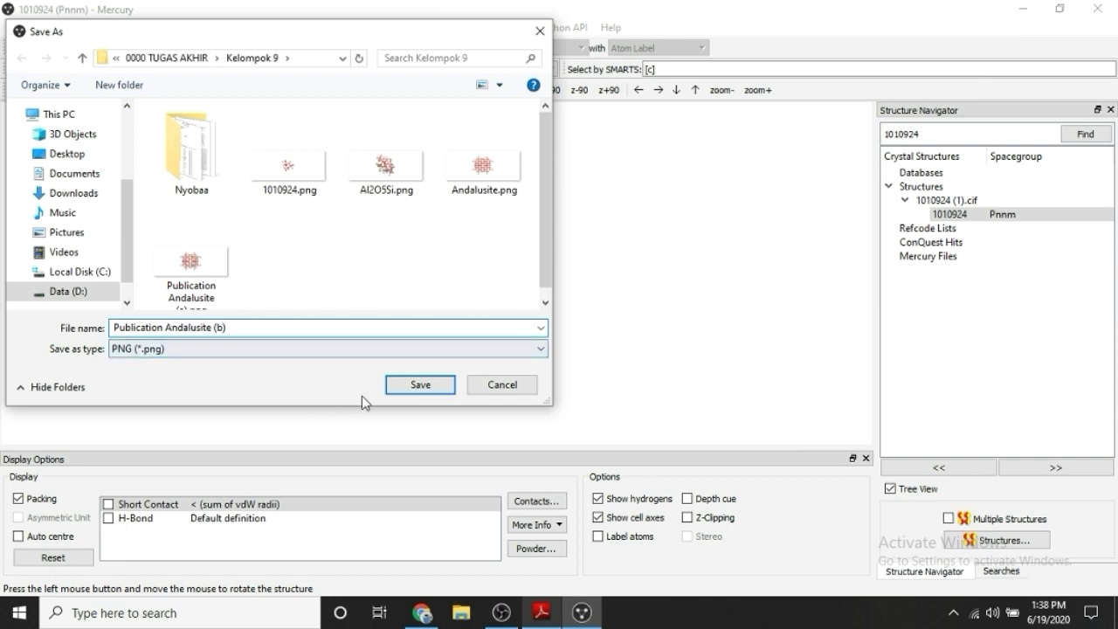
{"action": "left_click", "coordinate": [409, 390]}
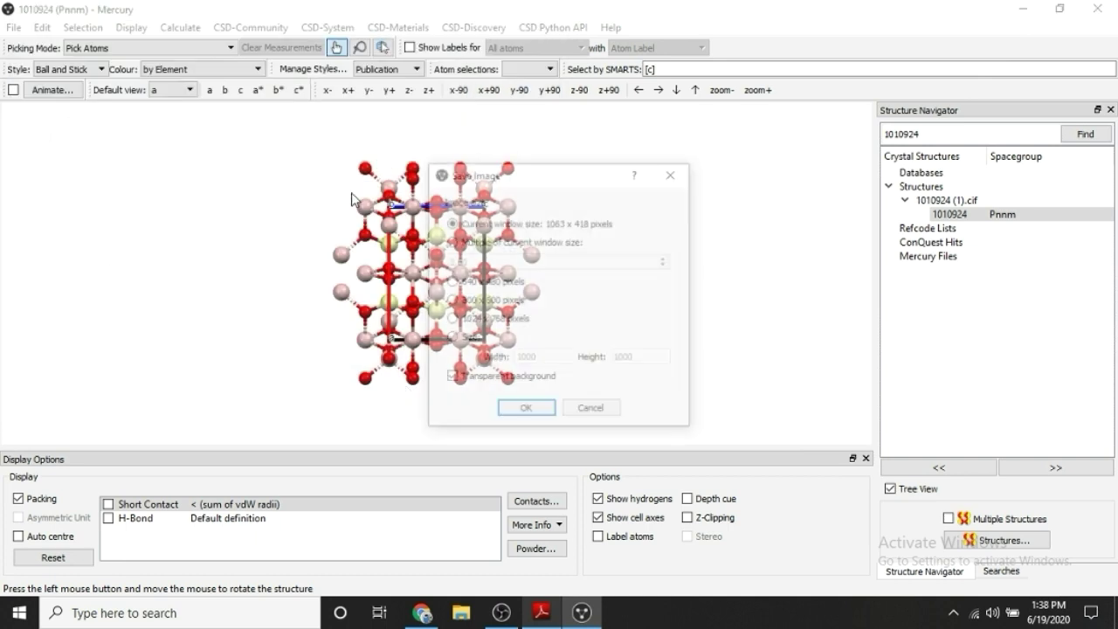
{"action": "left_click", "coordinate": [525, 413]}
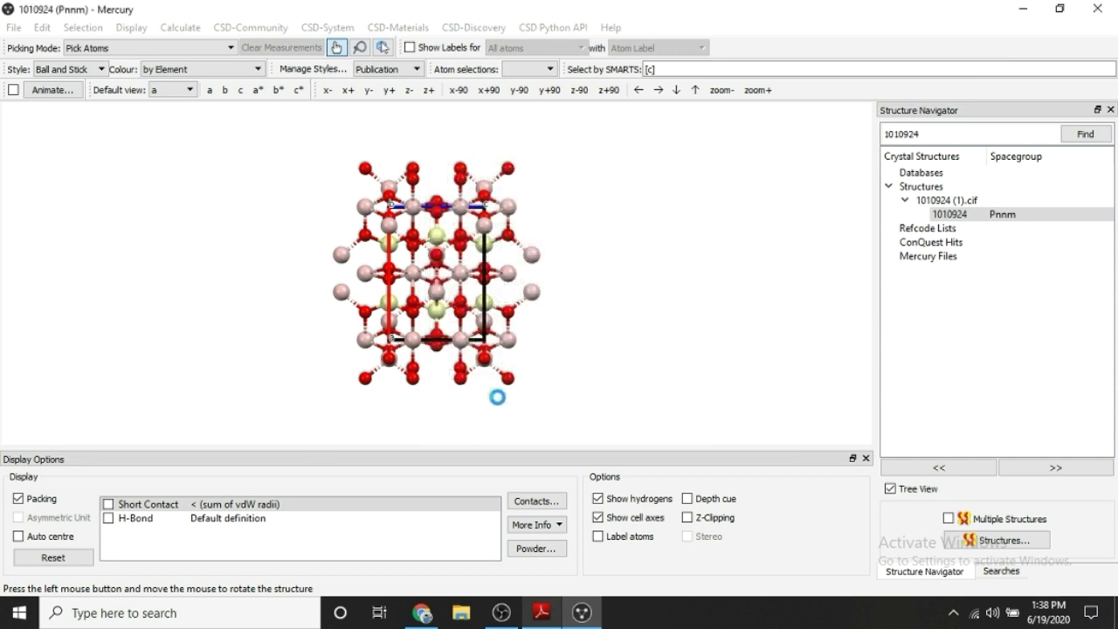
Step: View the structure along the c axis and save it as Publication Andalusite (c) in PNG format, current window size, transparent background
{"action": "left_click", "coordinate": [241, 91]}
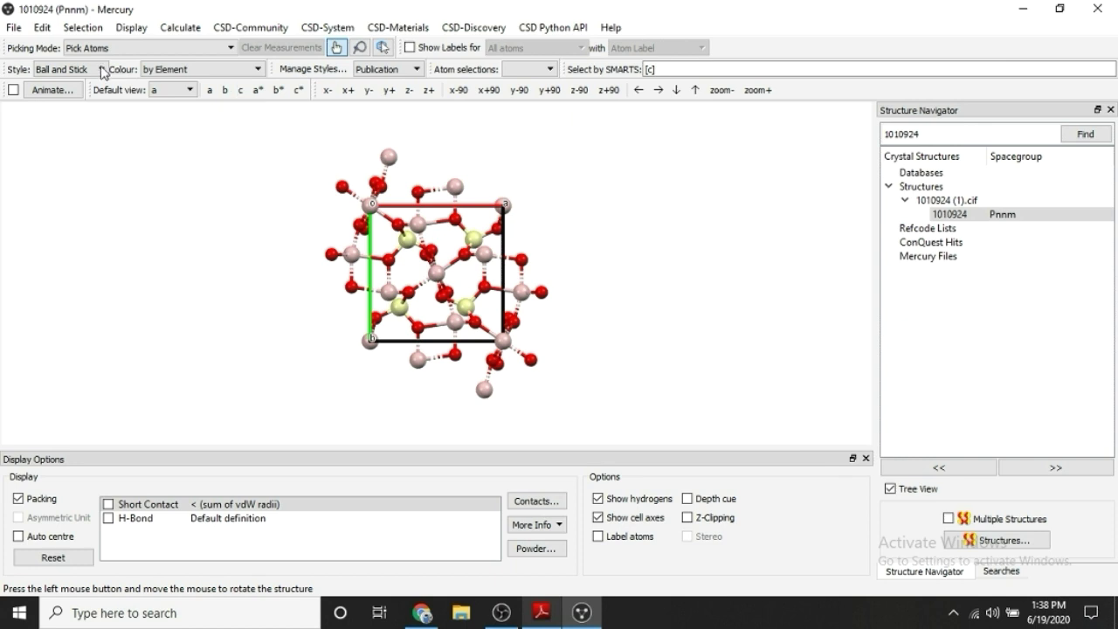
{"action": "left_click", "coordinate": [14, 27]}
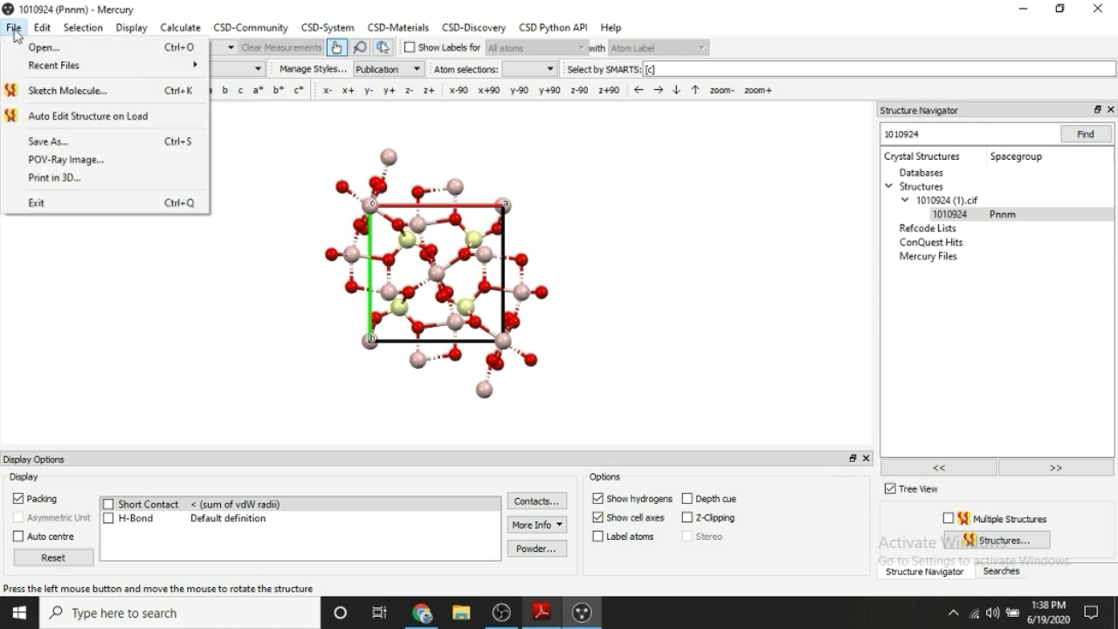
{"action": "left_click", "coordinate": [47, 142]}
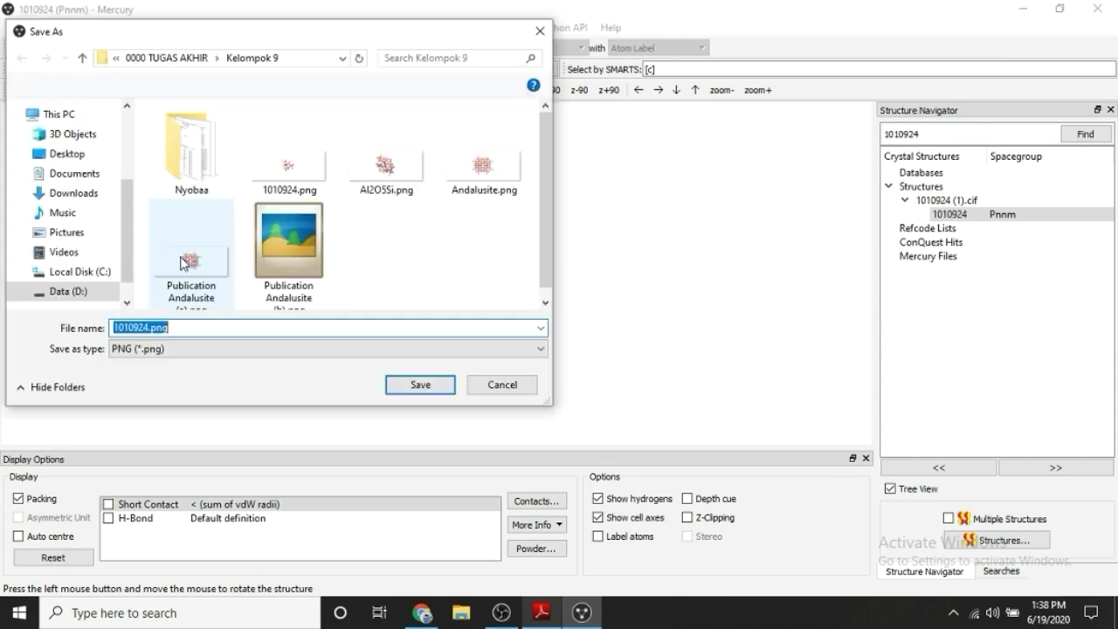
{"action": "type", "text": "Publication Andalusite (a)"}
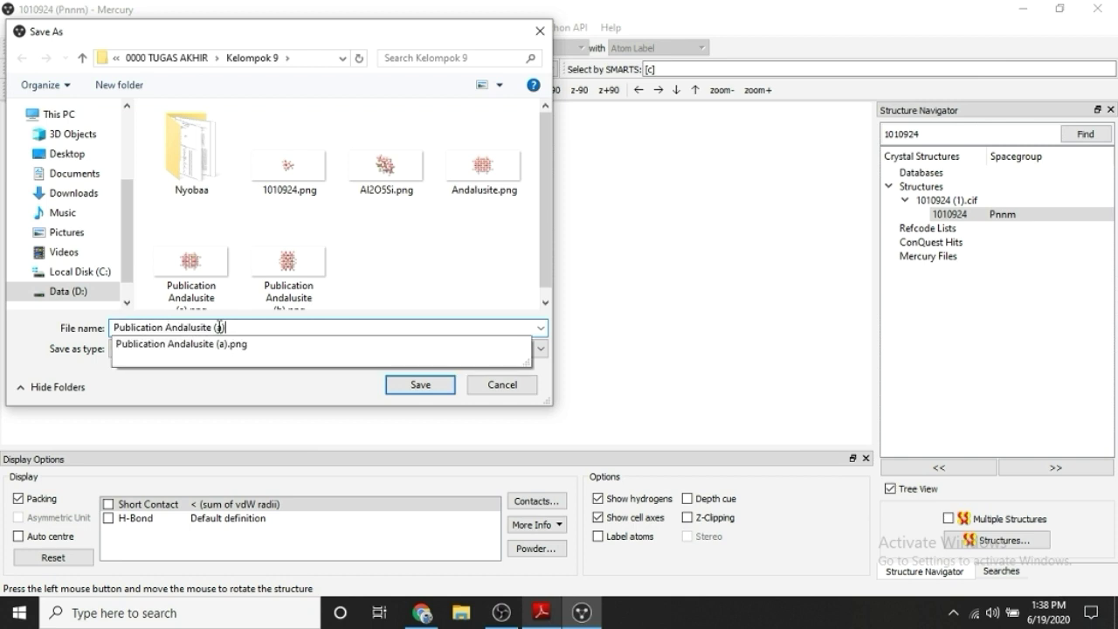
{"action": "key", "text": "BackSpace"}
{"action": "key", "text": "BackSpace"}
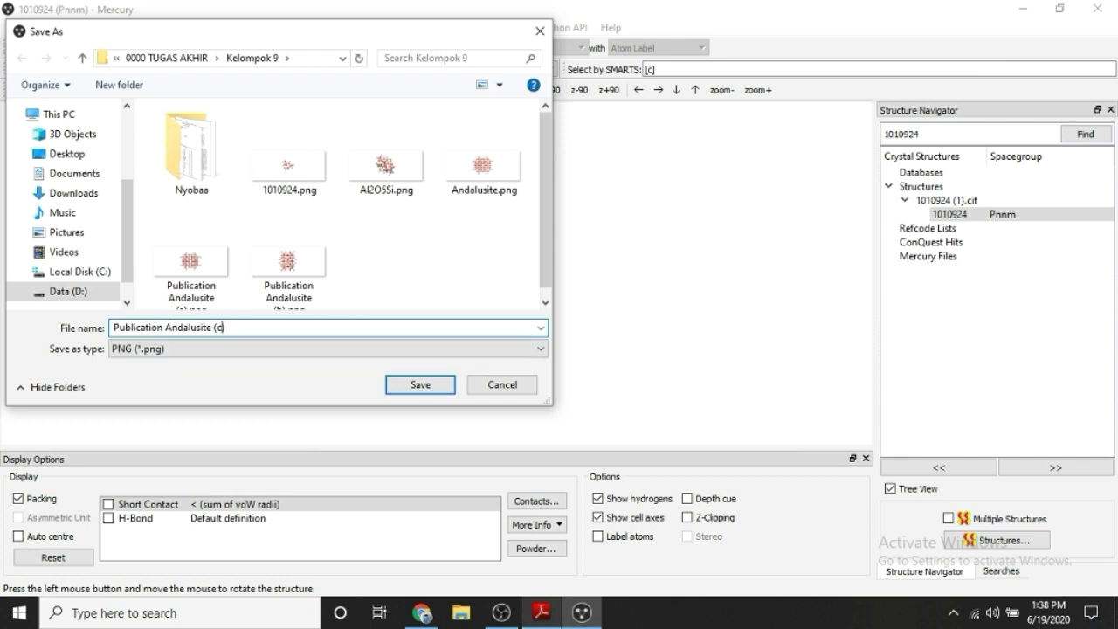
{"action": "left_click", "coordinate": [422, 387]}
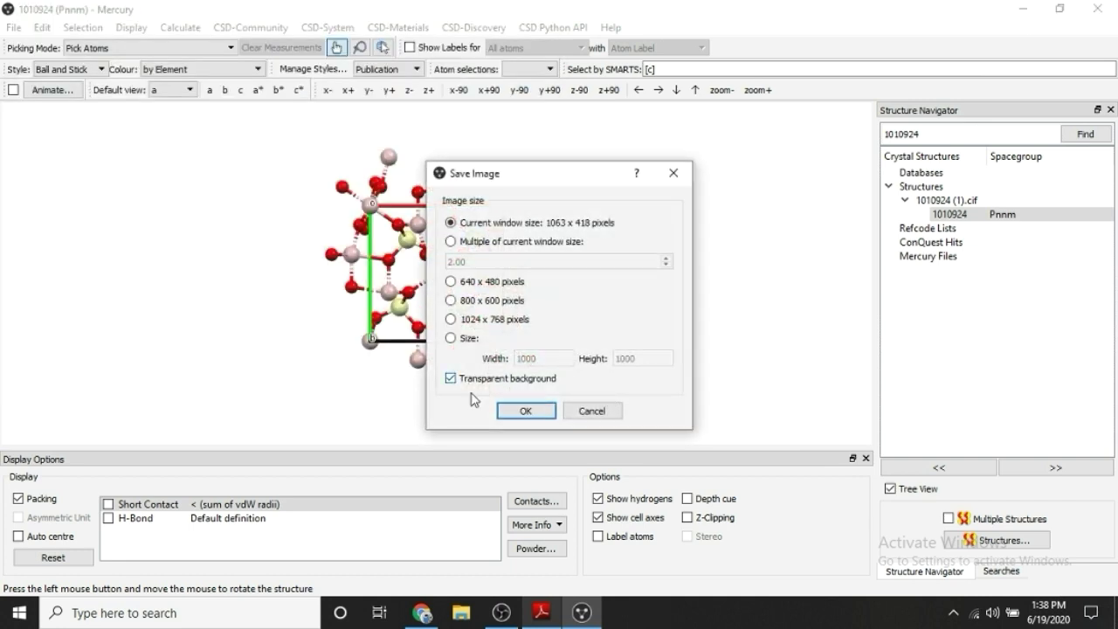
{"action": "left_click", "coordinate": [517, 410]}
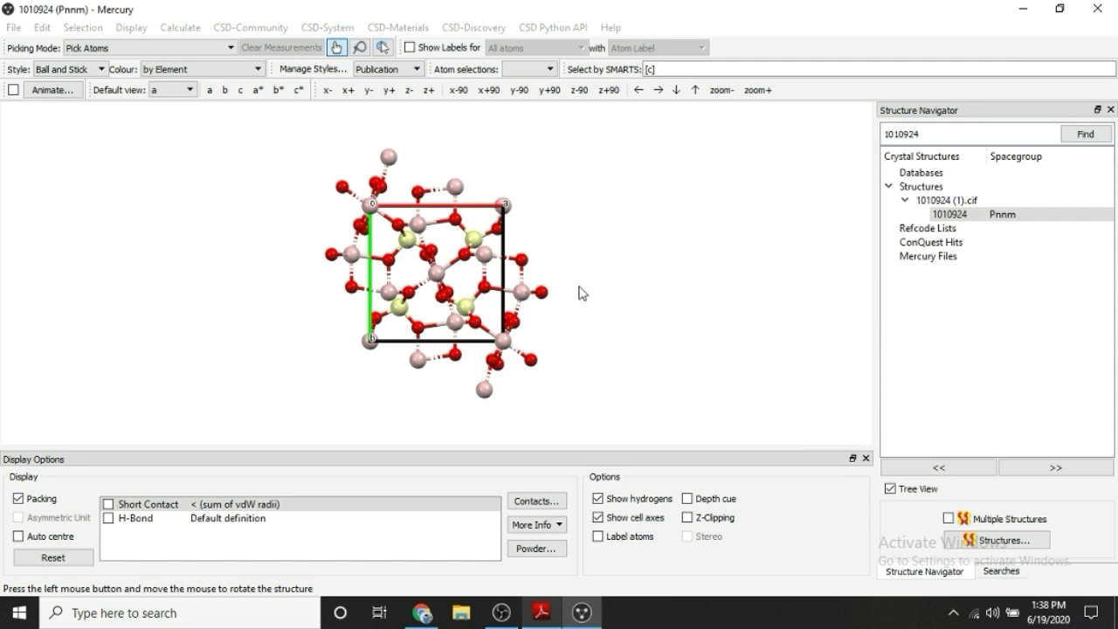
Step: Switch to File Explorer, open the Kelompok 9 folder, and review the saved Publication Andalusite (a), (b) and (c) images
{"action": "left_click_drag", "start_coordinate": [819, 227], "coordinate": [511, 328]}
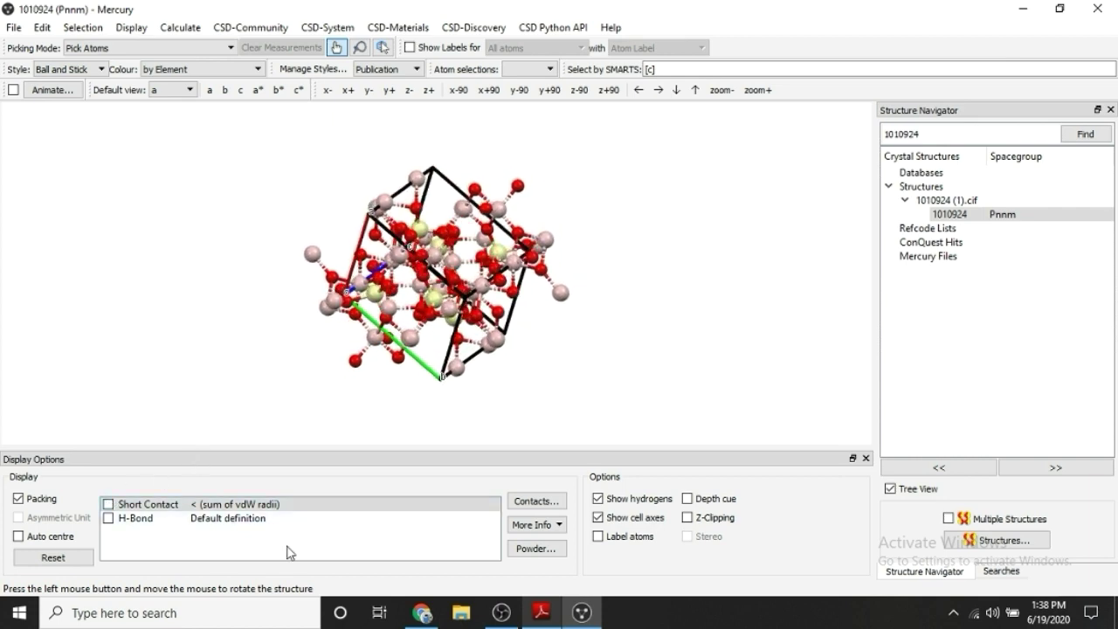
{"action": "left_click", "coordinate": [451, 623]}
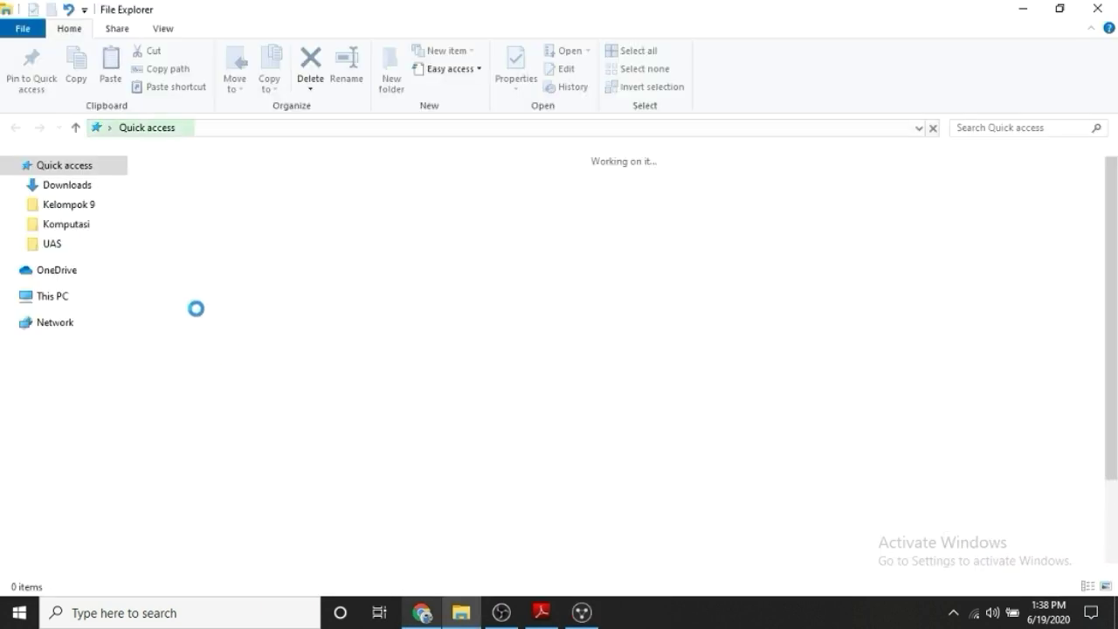
{"action": "left_click", "coordinate": [82, 206]}
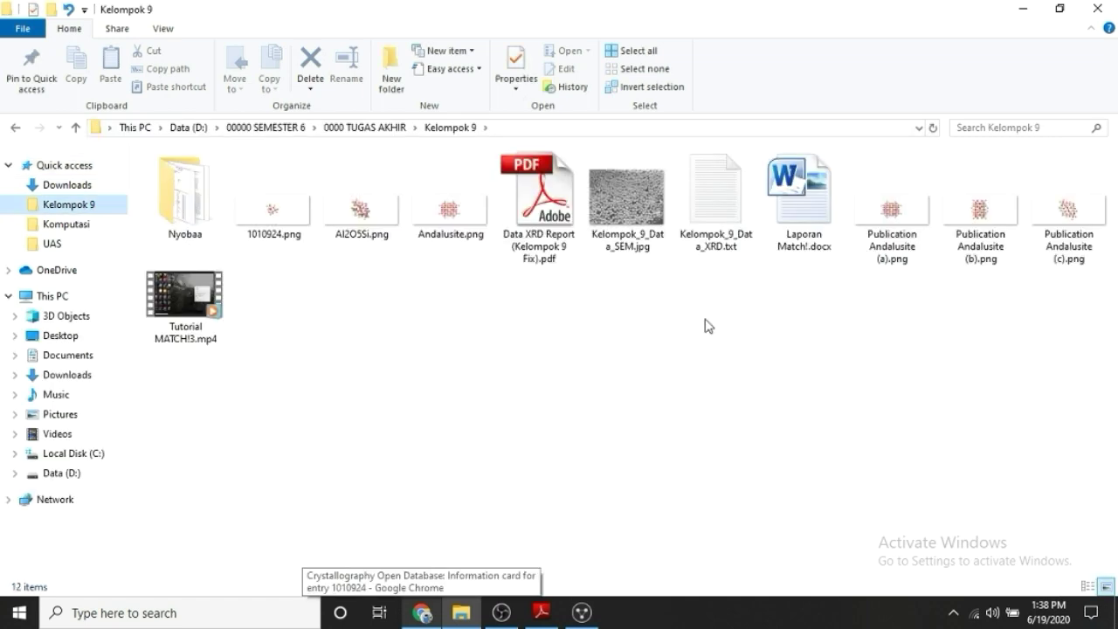
{"action": "double_click", "coordinate": [910, 230]}
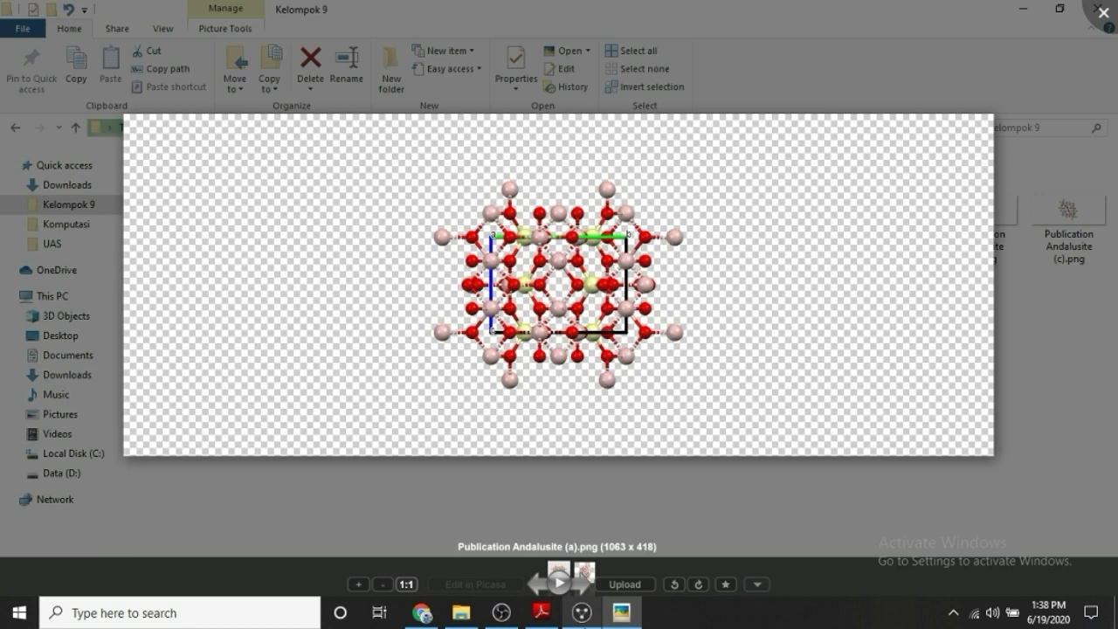
{"action": "left_click", "coordinate": [582, 582]}
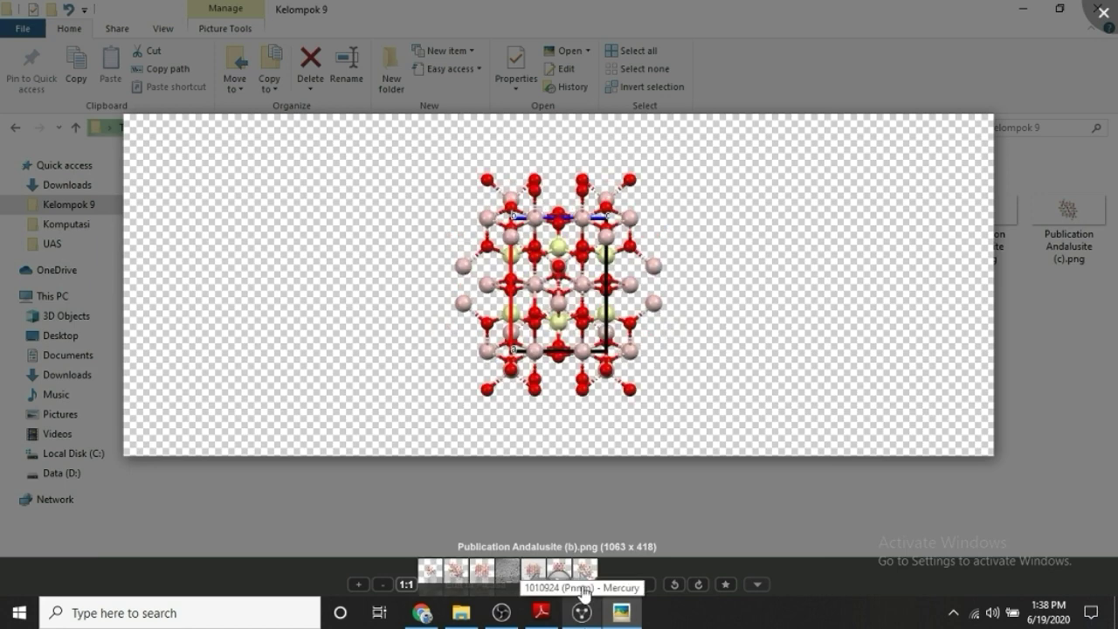
{"action": "left_click", "coordinate": [583, 587]}
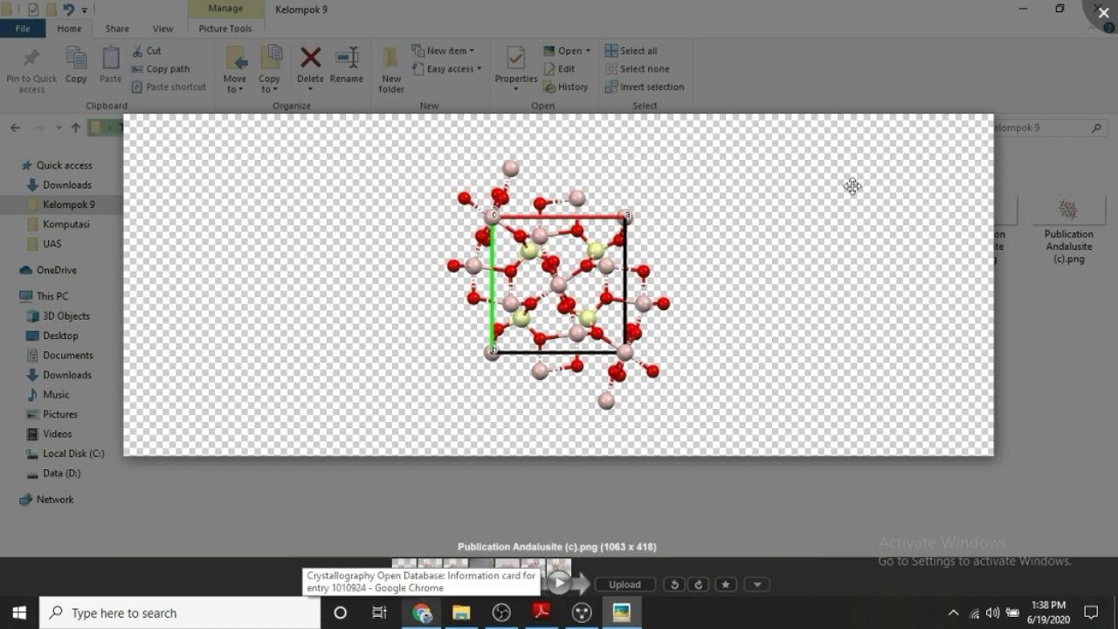
{"action": "scroll", "coordinate": [803, 259], "scroll_direction": "up", "scroll_amount": 2}
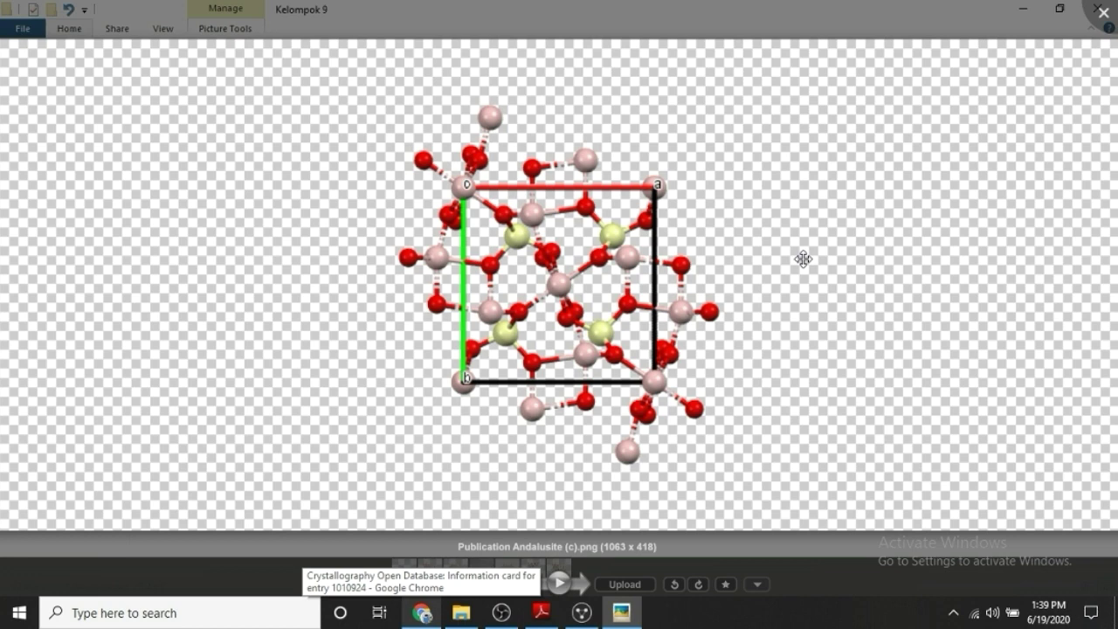
{"action": "left_click", "coordinate": [1103, 13]}
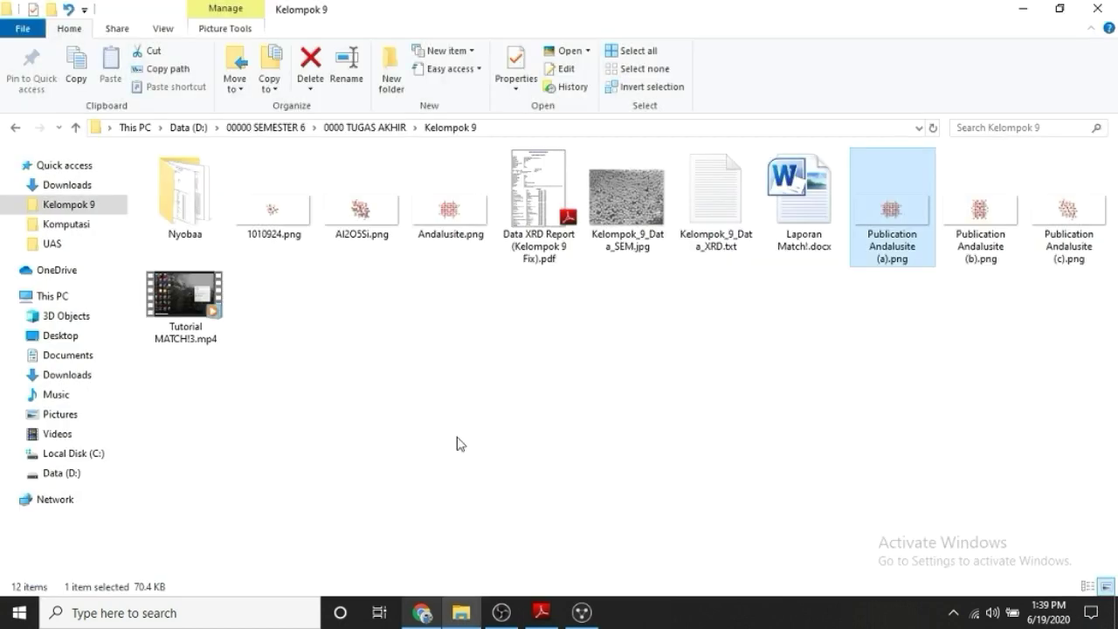
Step: Close the Kelompok 9 folder window, turn off Packing for the andalusite structure in Mercury, and rotate the unpacked structure
{"action": "left_click", "coordinate": [555, 320]}
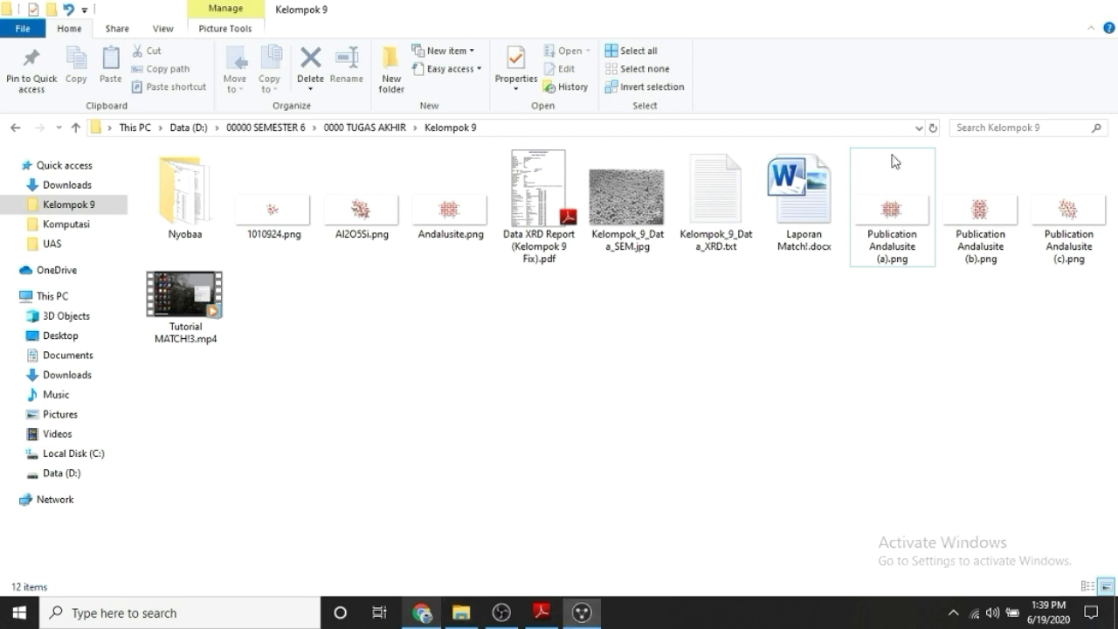
{"action": "left_click", "coordinate": [1109, 7]}
{"action": "left_click_drag", "start_coordinate": [579, 362], "coordinate": [669, 289]}
{"action": "left_click", "coordinate": [53, 503]}
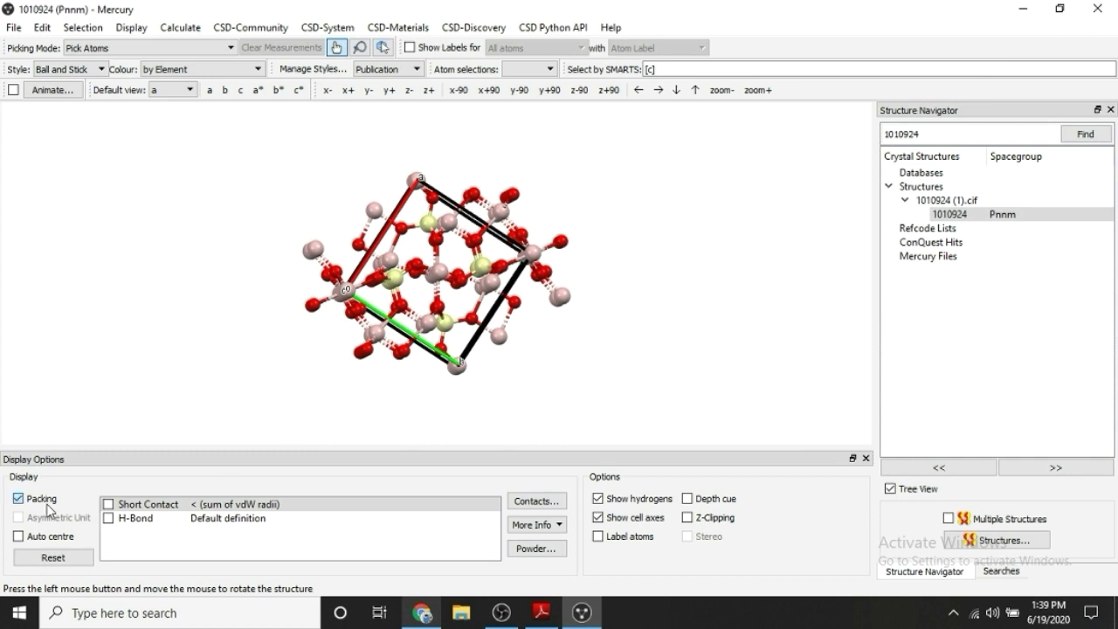
{"action": "left_click_drag", "start_coordinate": [545, 345], "coordinate": [481, 348]}
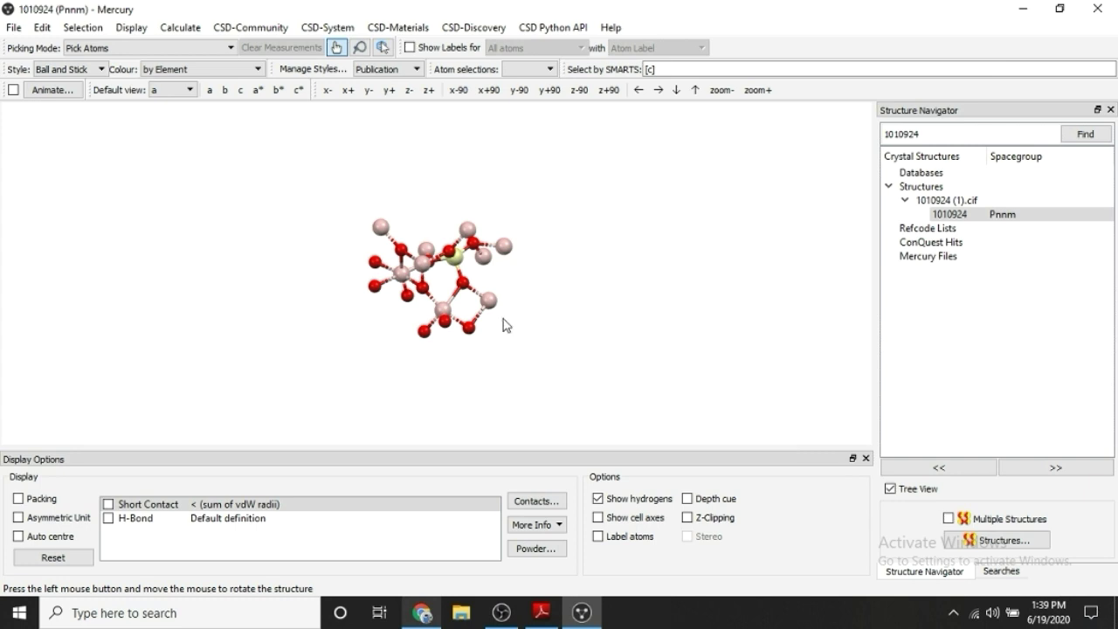
{"action": "left_click_drag", "start_coordinate": [498, 322], "coordinate": [463, 295]}
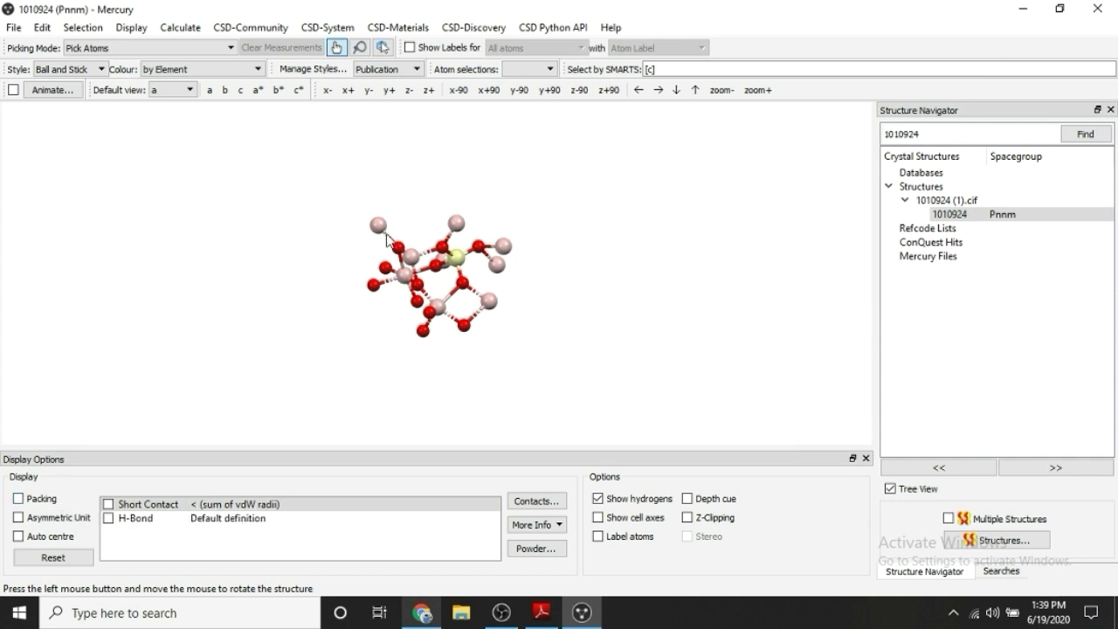
Step: Close Mercury and the browser window with the Crystallography Open Database page, and refresh the desktop
{"action": "left_click", "coordinate": [1095, 8]}
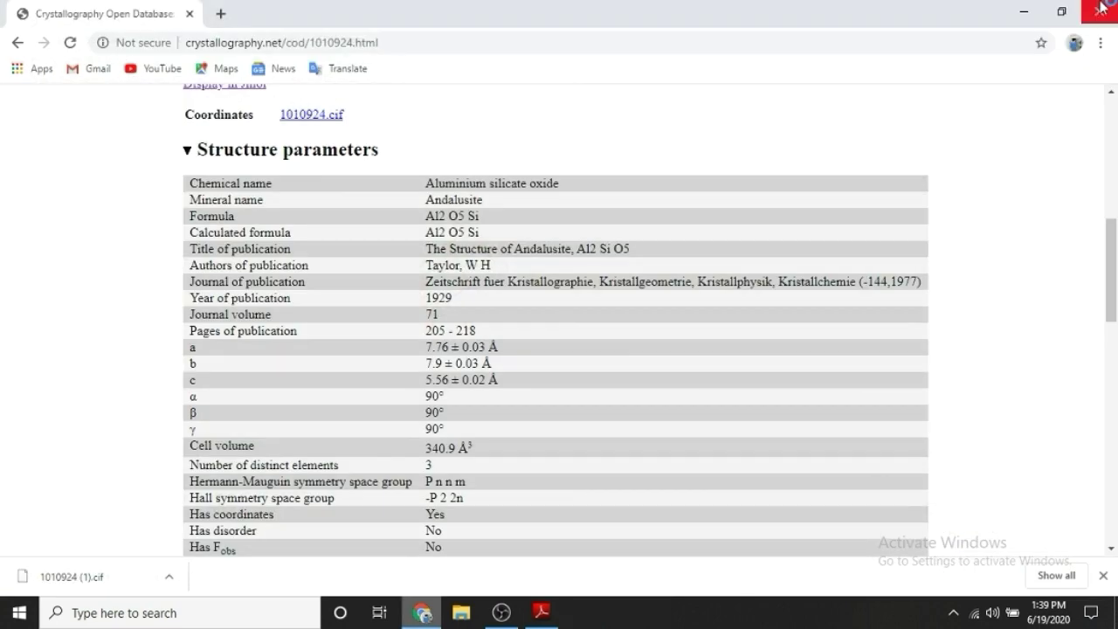
{"action": "left_click", "coordinate": [1101, 8]}
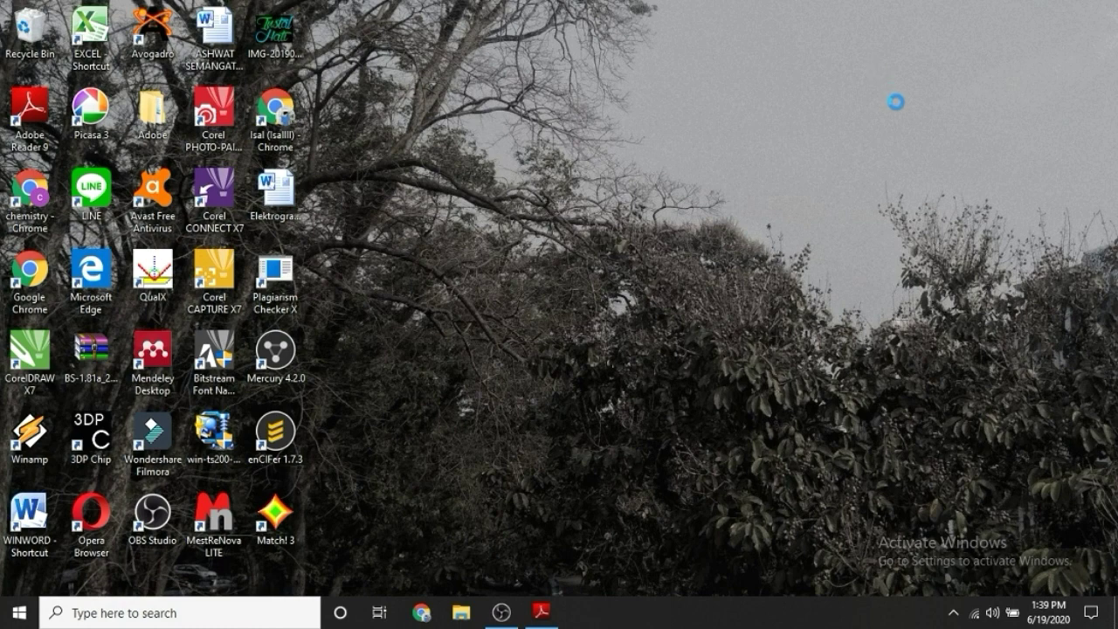
{"action": "right_click", "coordinate": [877, 67]}
{"action": "left_click", "coordinate": [900, 111]}
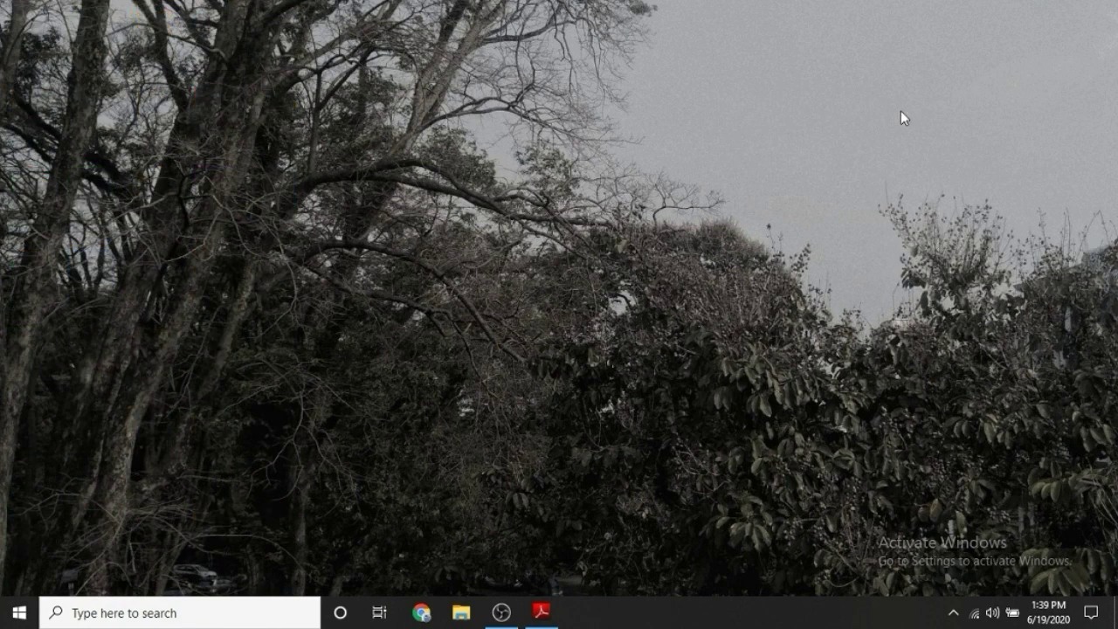